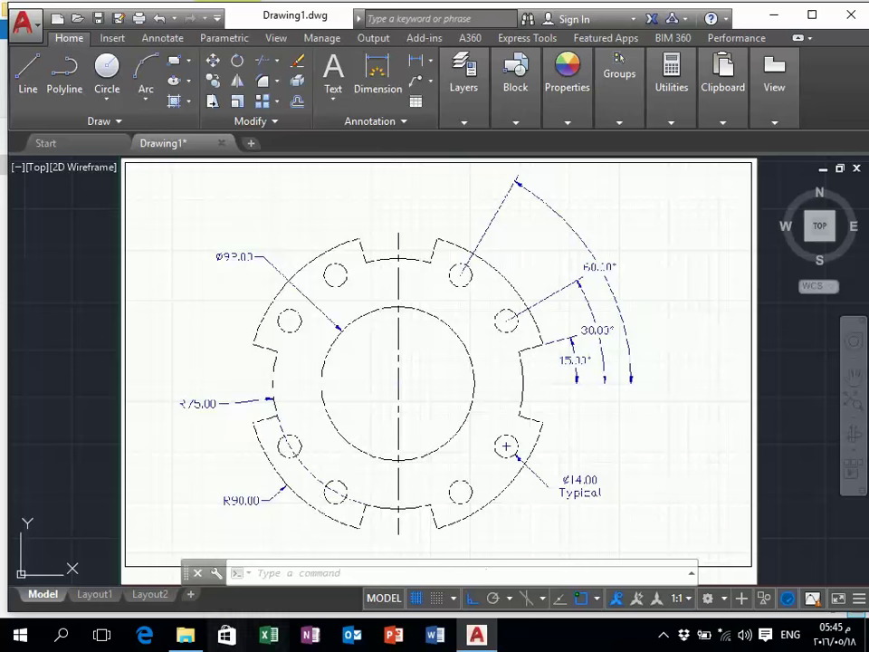
# Start a polyline with the drawing colour set to dark red.
pyautogui.scroll(5, 547, 354)
pyautogui.scroll(-5, 575, 519)
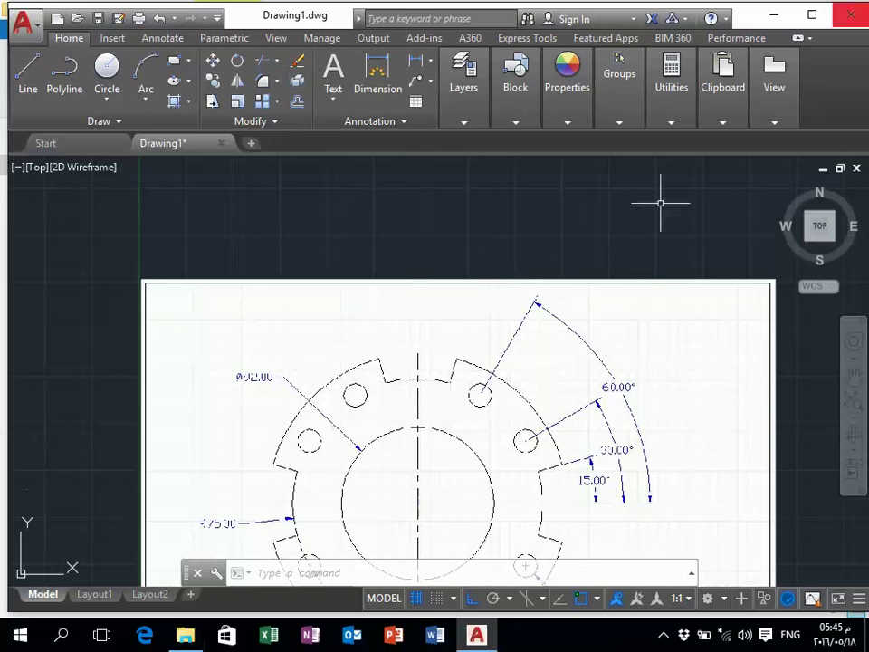
pyautogui.scroll(2, 542, 368)
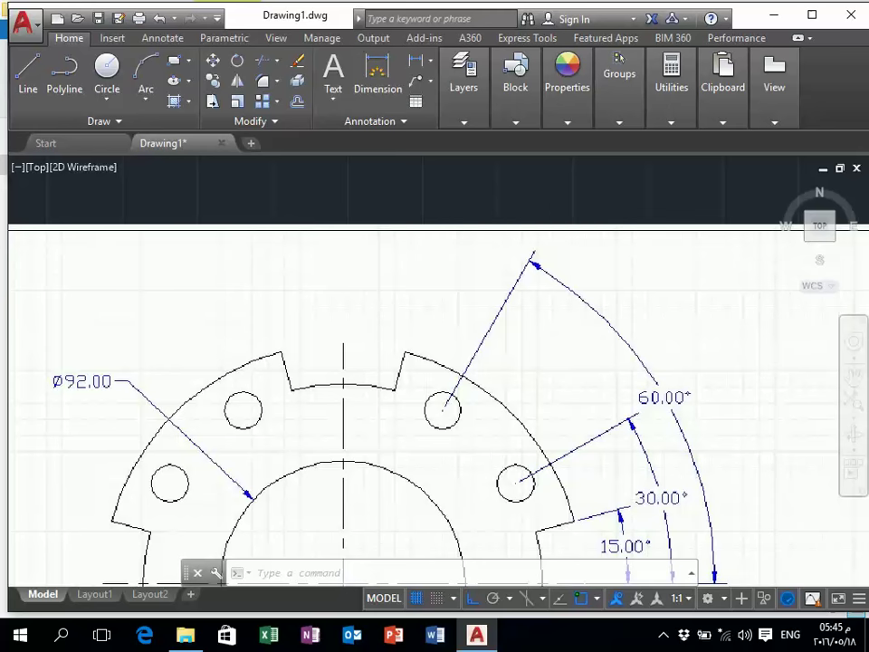
pyautogui.write('pl')
pyautogui.press('Return')
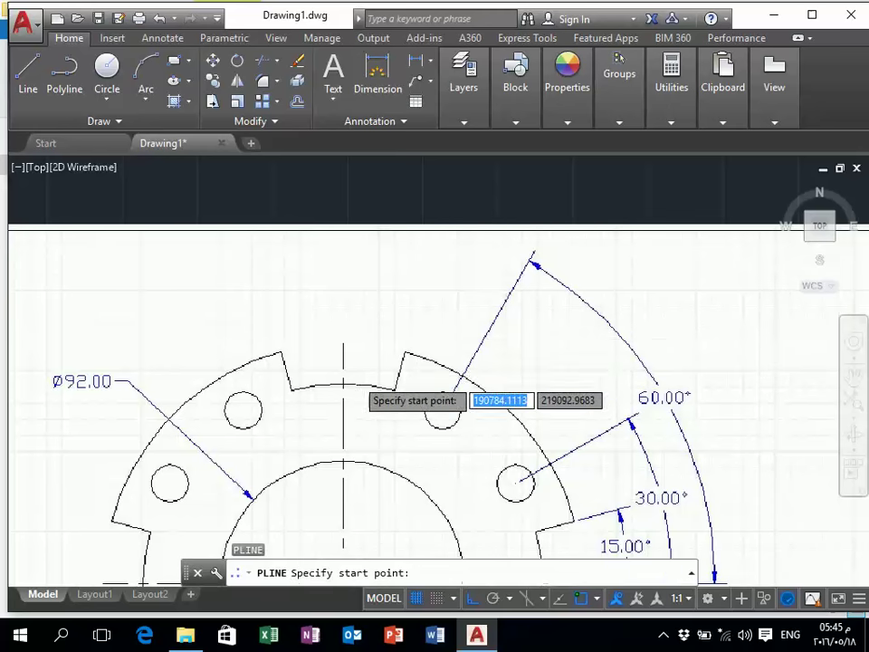
pyautogui.scroll(3, 344, 389)
pyautogui.scroll(2, 344, 389)
pyautogui.click(561, 121)
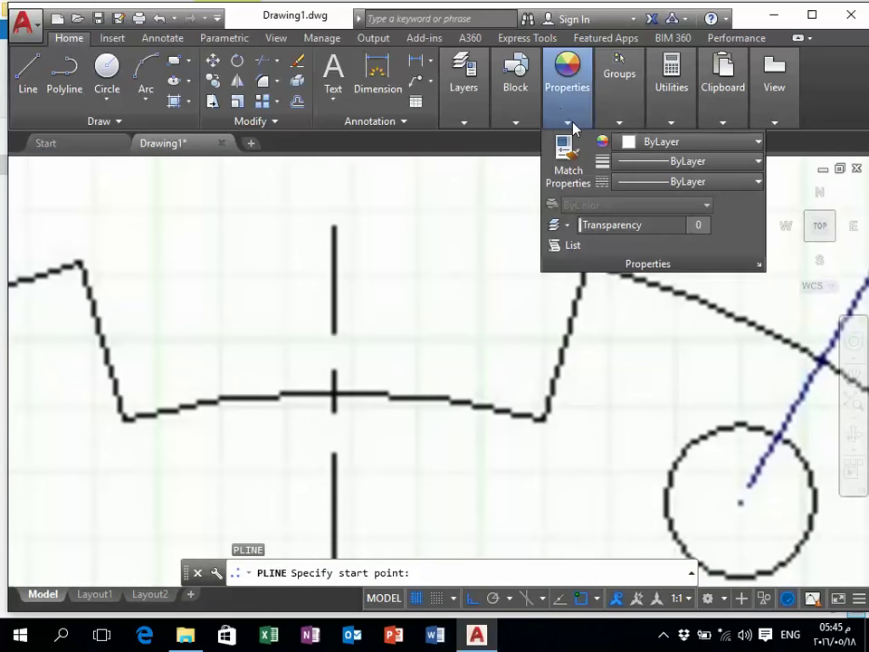
pyautogui.click(688, 141)
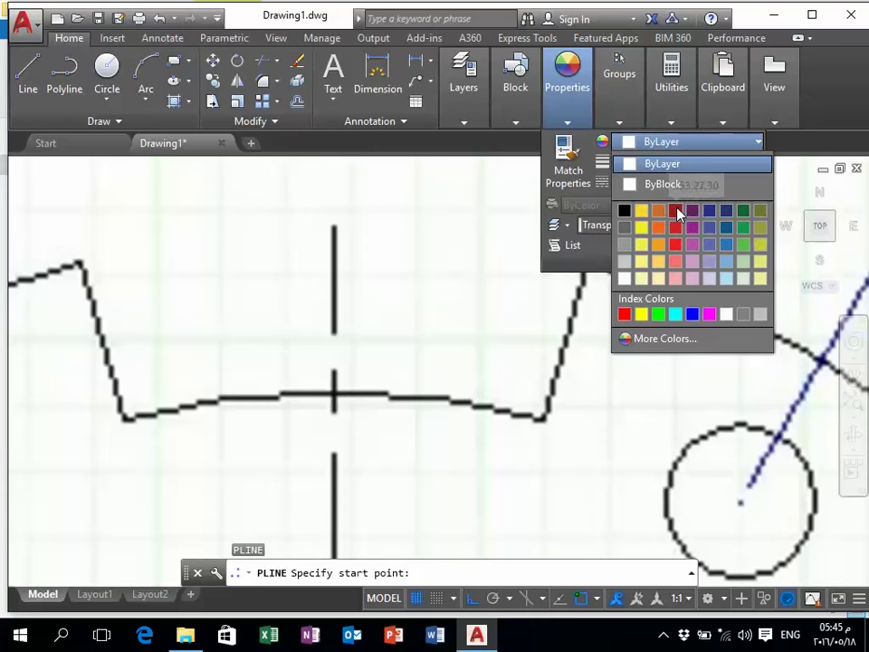
pyautogui.click(674, 212)
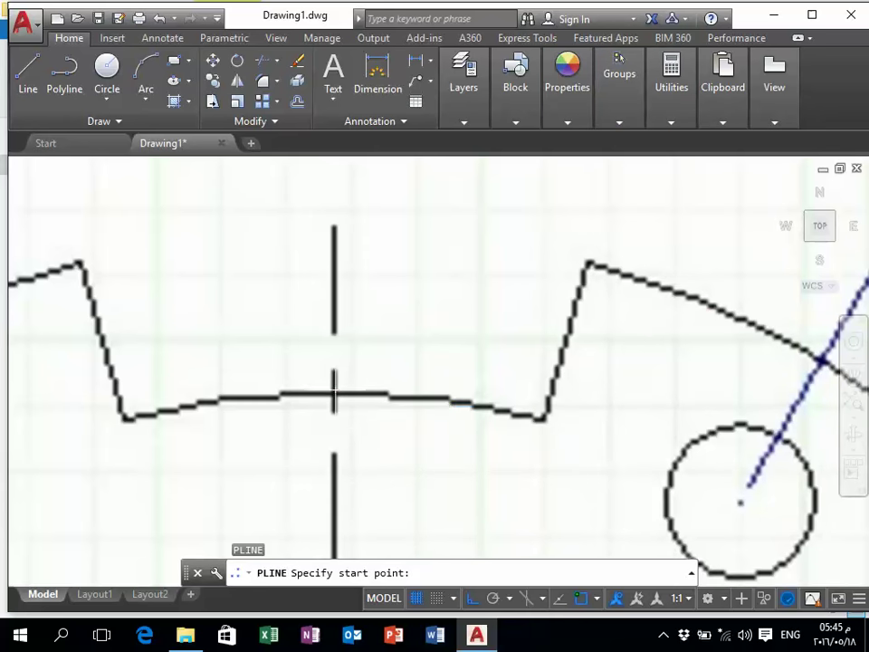
# From the top centreline, arc down to the notch's lower corner, then run straight to its top corner.
pyautogui.click(334, 393)
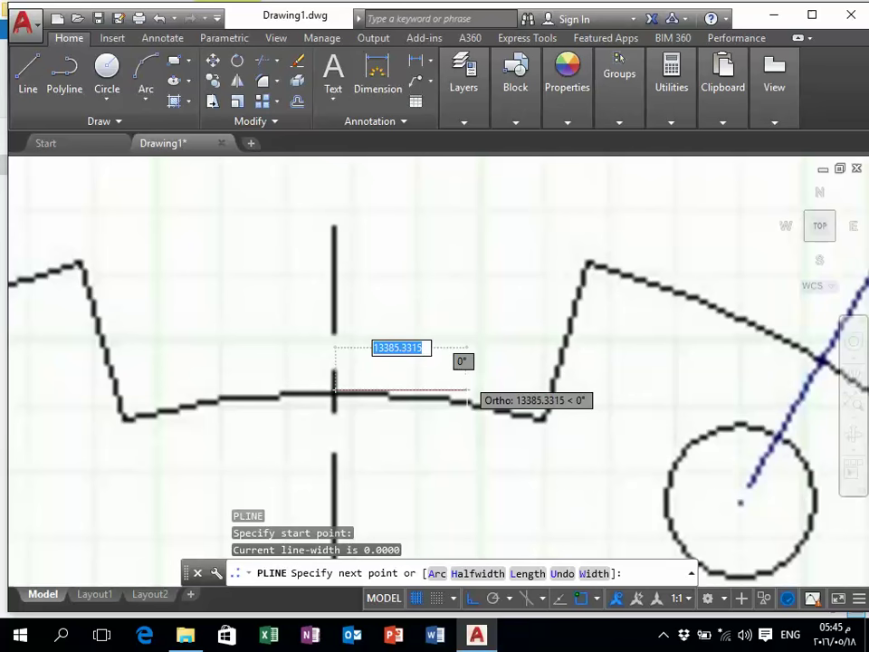
pyautogui.write('a')
pyautogui.press('Return')
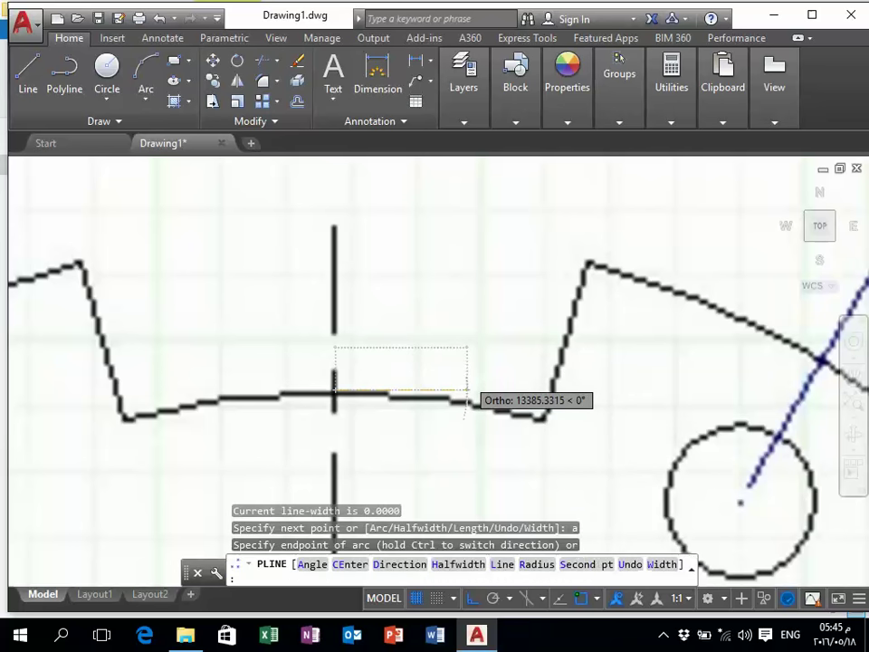
pyautogui.write('d')
pyautogui.press('Return')
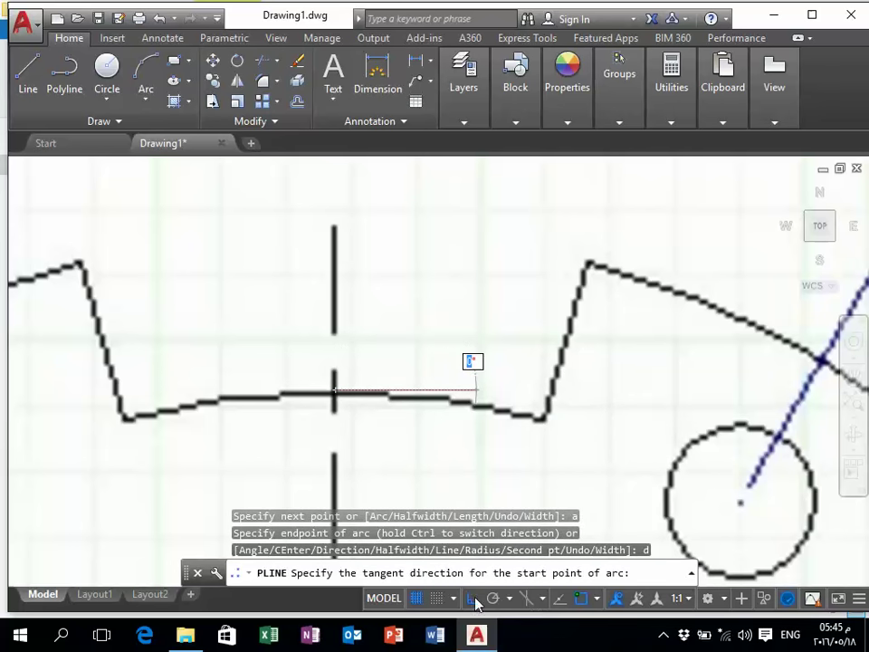
pyautogui.press('F8')
pyautogui.click(452, 393)
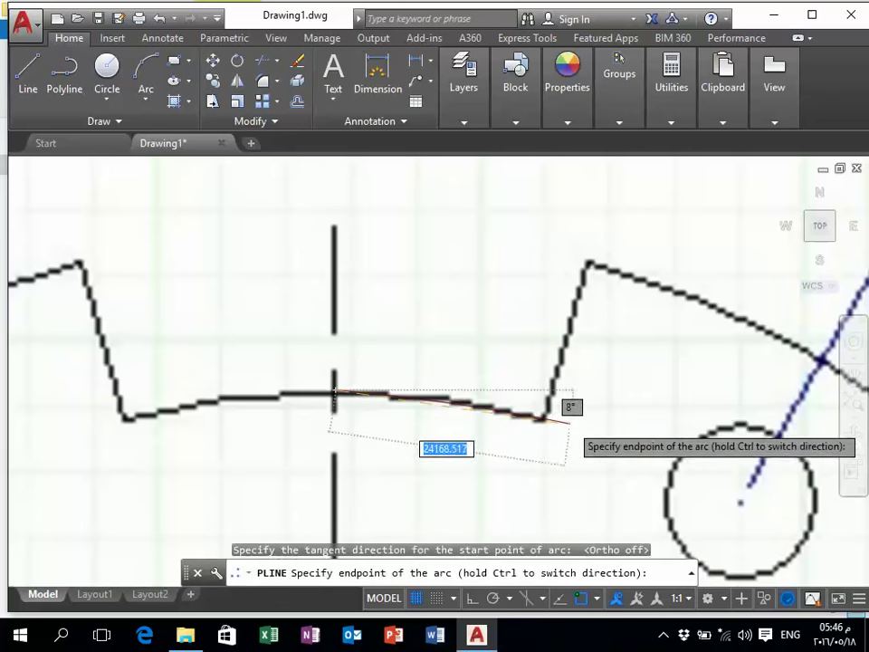
pyautogui.click(545, 419)
pyautogui.write('l')
pyautogui.press('Return')
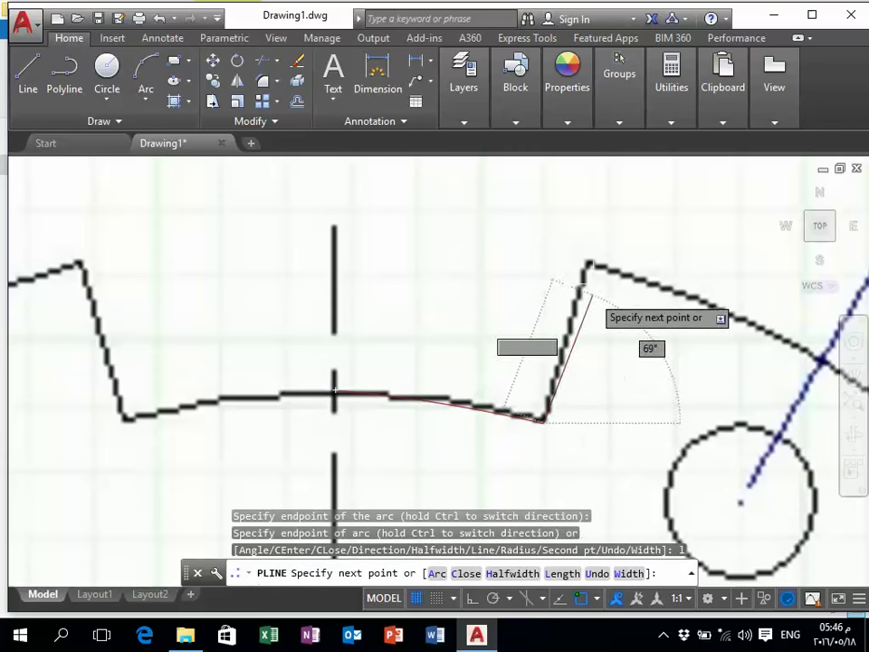
pyautogui.scroll(-2, 575, 272)
pyautogui.scroll(-3, 579, 269)
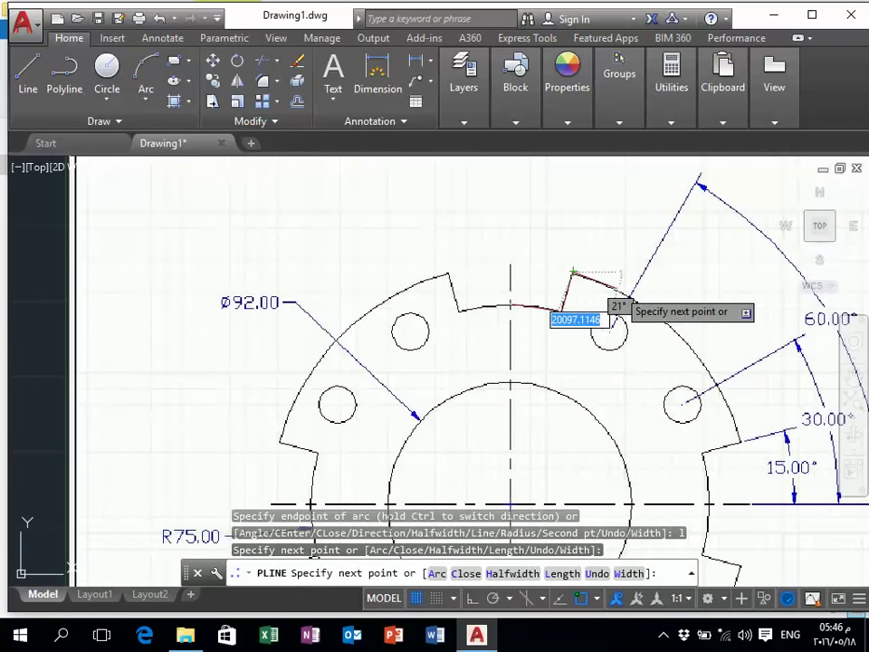
pyautogui.click(573, 271)
# Trace the rim arc to the next notch corner, then a straight edge to the notch's inner corner.
pyautogui.write('a')
pyautogui.press('Return')
pyautogui.write('d')
pyautogui.press('Return')
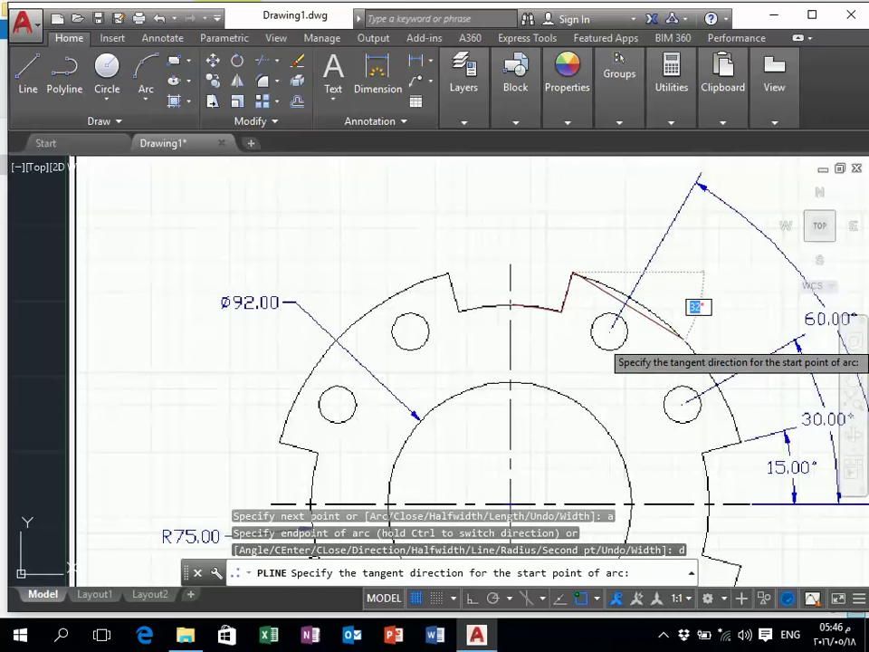
pyautogui.click(686, 339)
pyautogui.scroll(3, 720, 421)
pyautogui.scroll(3, 715, 419)
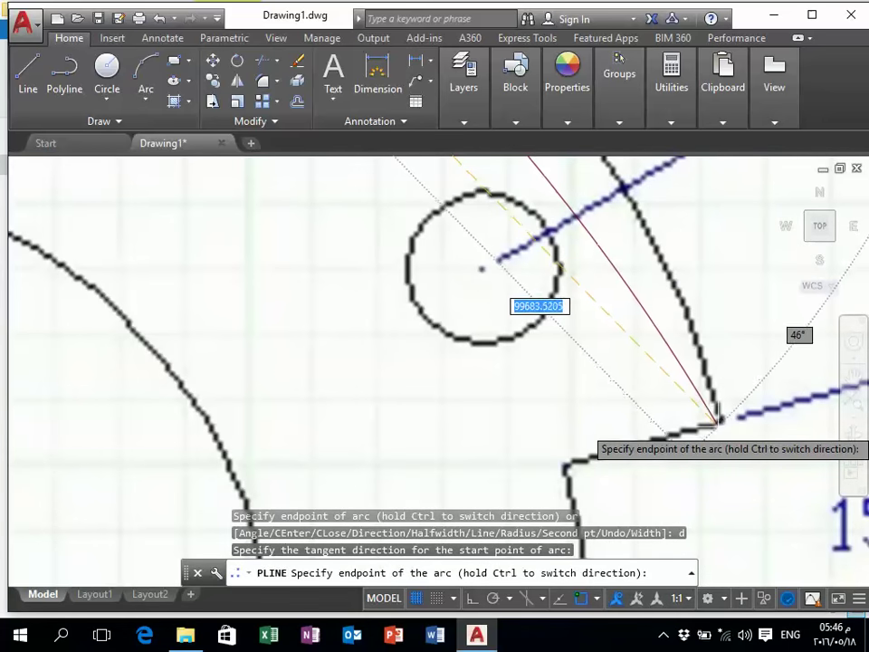
pyautogui.click(721, 422)
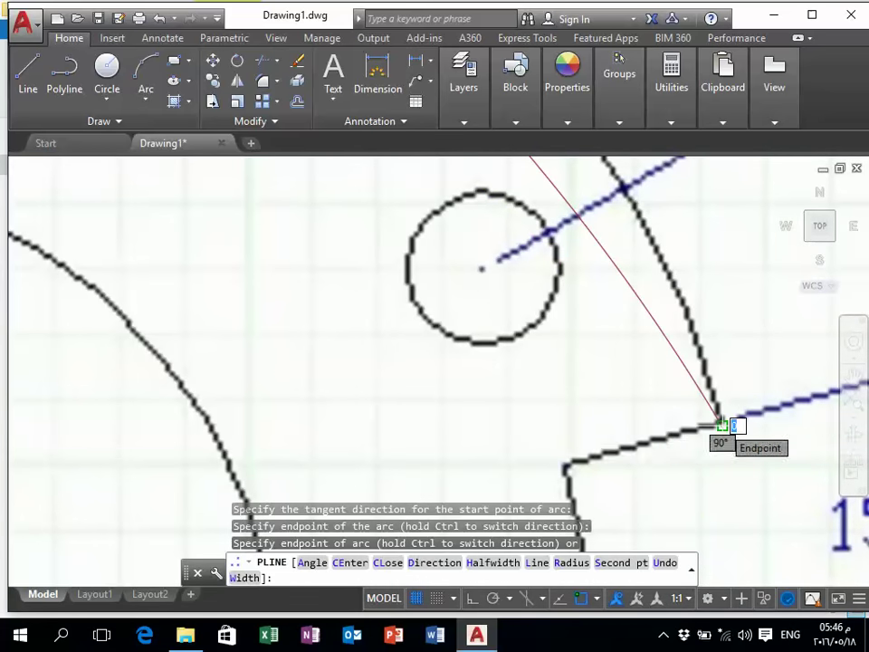
pyautogui.write('l')
pyautogui.press('Return')
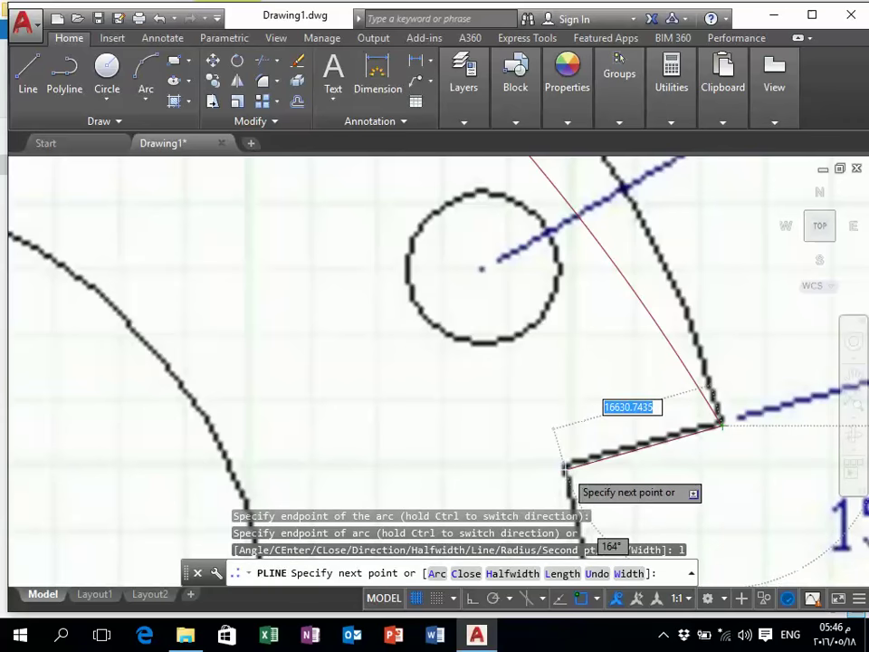
pyautogui.scroll(-5, 598, 412)
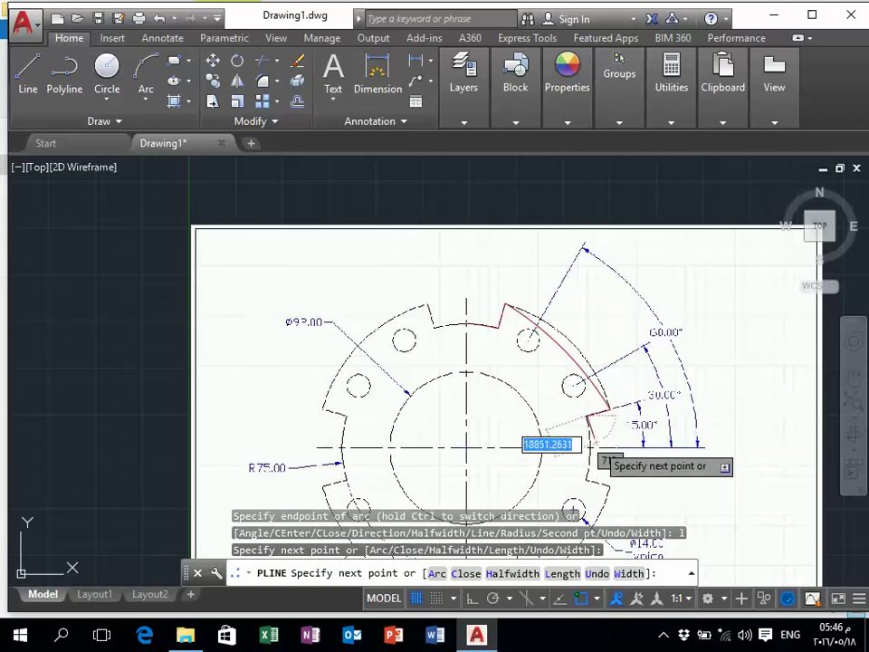
pyautogui.click(598, 451)
# Set the direction for one more arc, then end the polyline trace.
pyautogui.write('a')
pyautogui.press('Return')
pyautogui.write('d')
pyautogui.press('Return')
pyautogui.scroll(5, 597, 451)
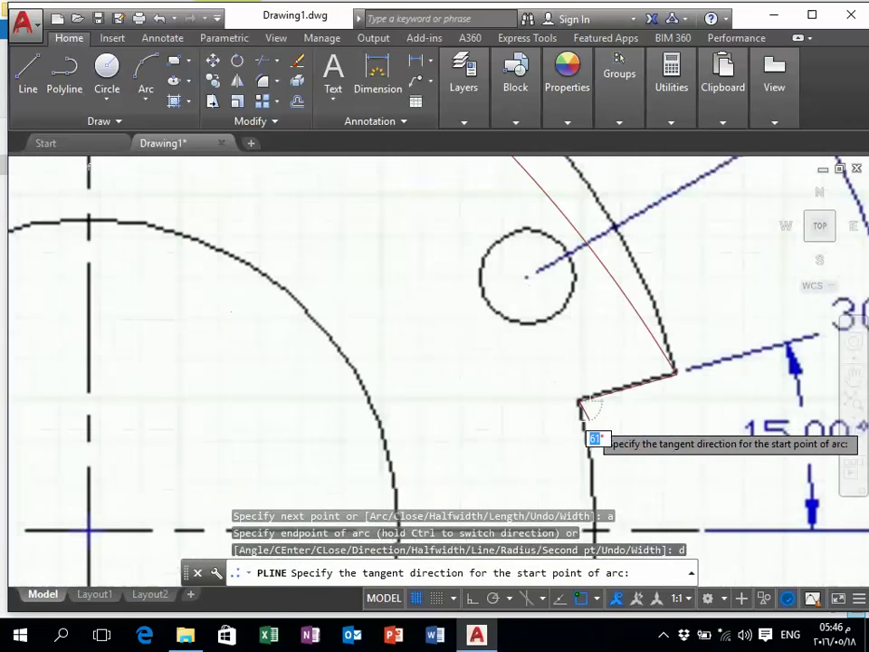
pyautogui.scroll(3, 591, 437)
pyautogui.click(625, 432)
pyautogui.scroll(-4, 593, 450)
pyautogui.scroll(4, 594, 461)
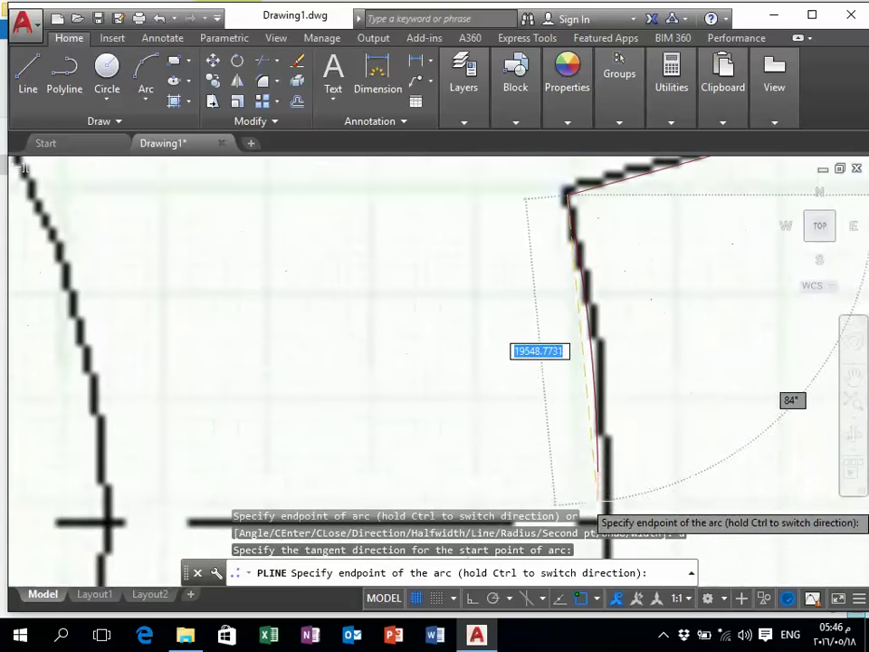
pyautogui.scroll(-3, 606, 521)
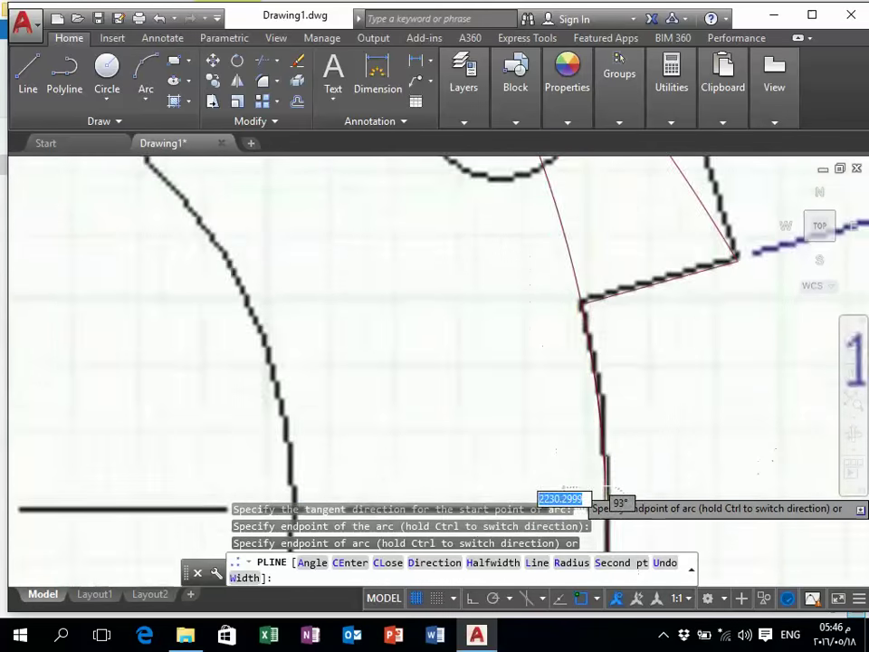
pyautogui.scroll(-3, 606, 507)
pyautogui.press('Escape')
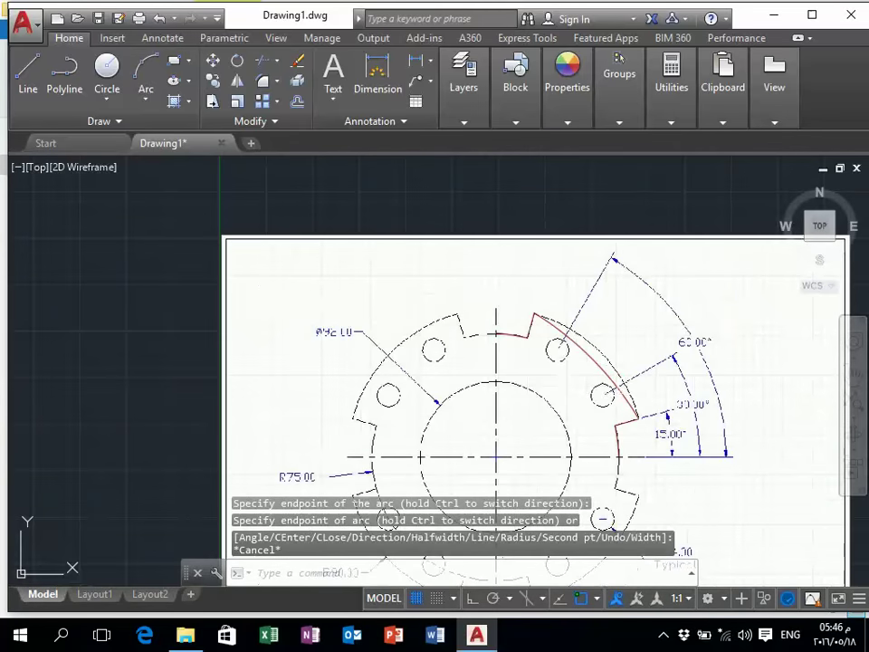
# Pan the view to recentre the flange, leaving the red trace deselected.
pyautogui.click(595, 361)
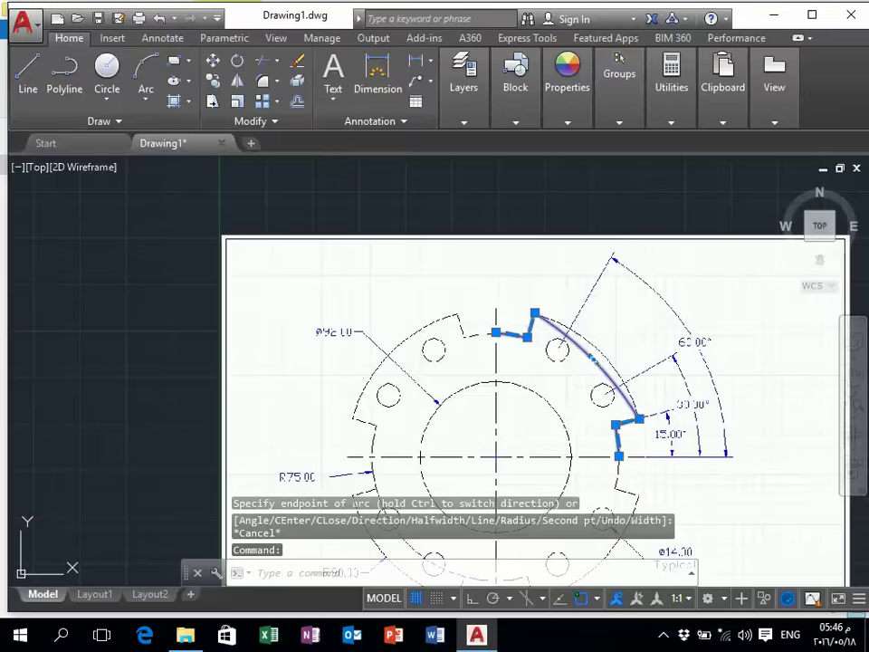
pyautogui.scroll(4, 595, 360)
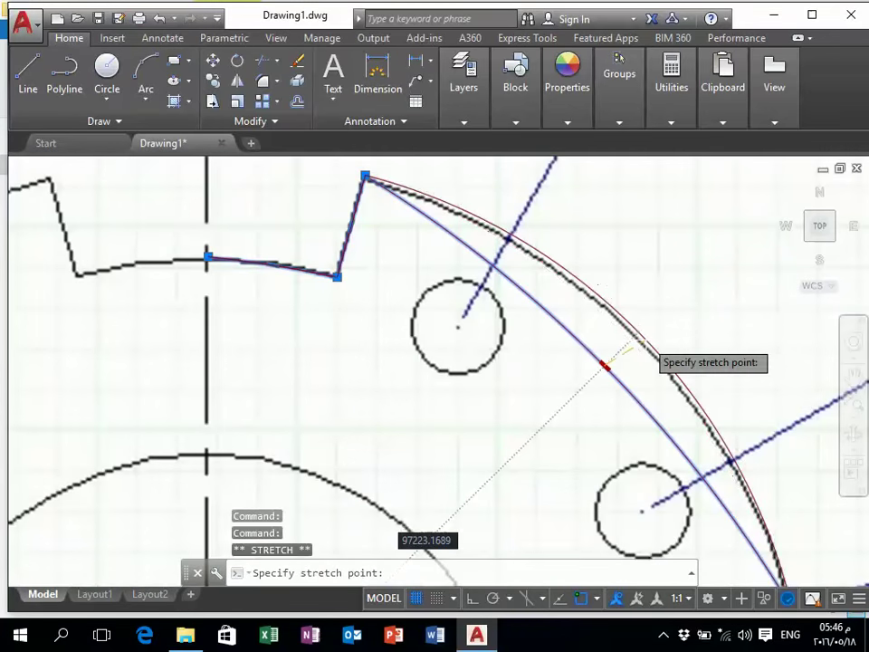
pyautogui.scroll(5, 632, 344)
pyautogui.scroll(-2, 632, 344)
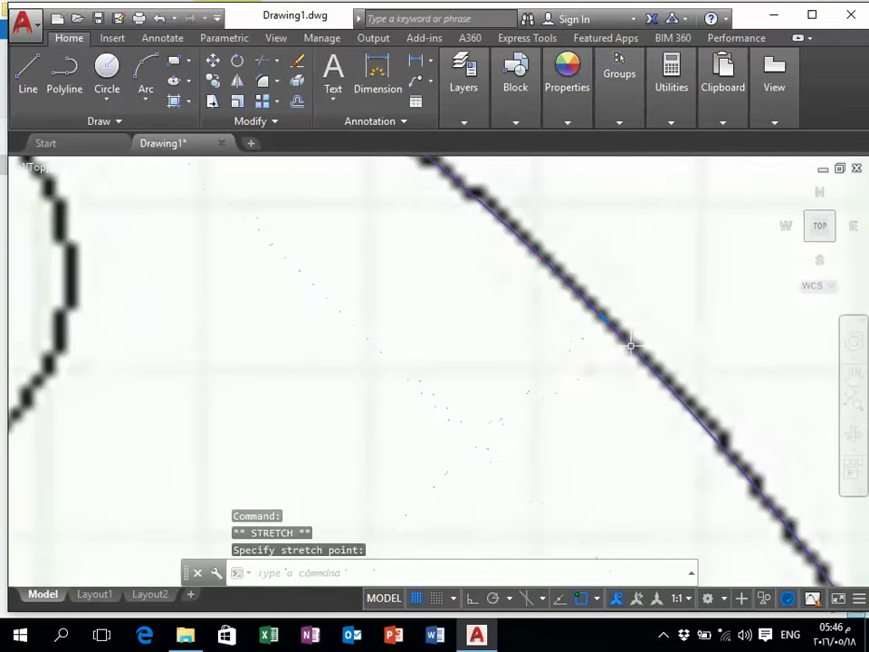
pyautogui.scroll(-2, 632, 344)
pyautogui.scroll(-2, 632, 344)
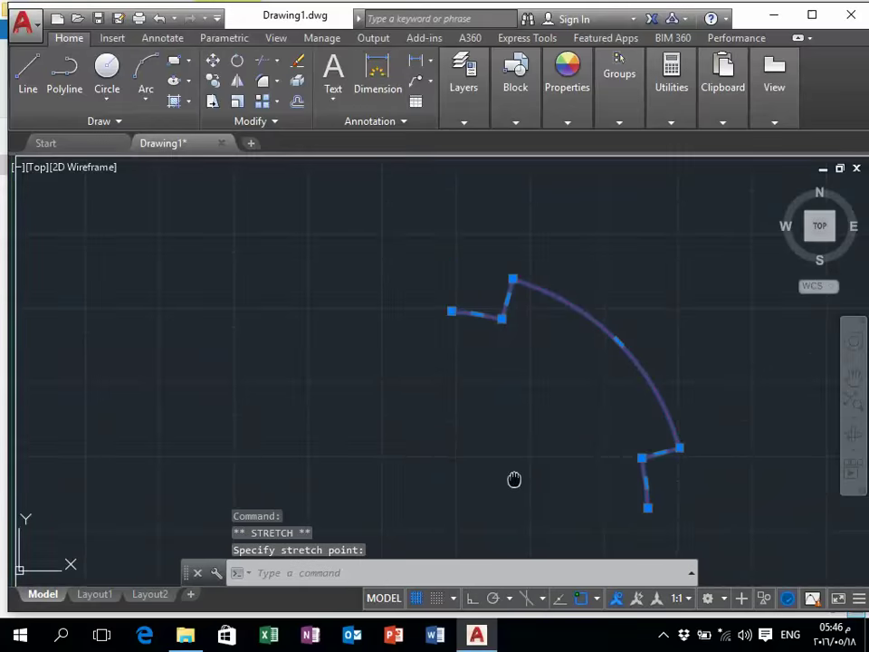
pyautogui.moveTo(512, 525); pyautogui.dragTo(514, 479, button='middle')
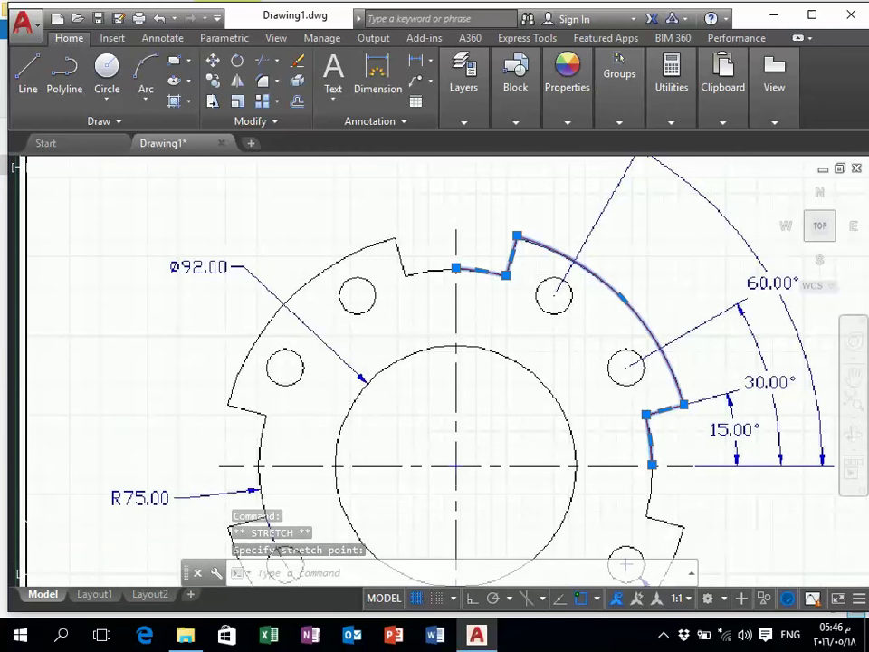
pyautogui.press('Escape')
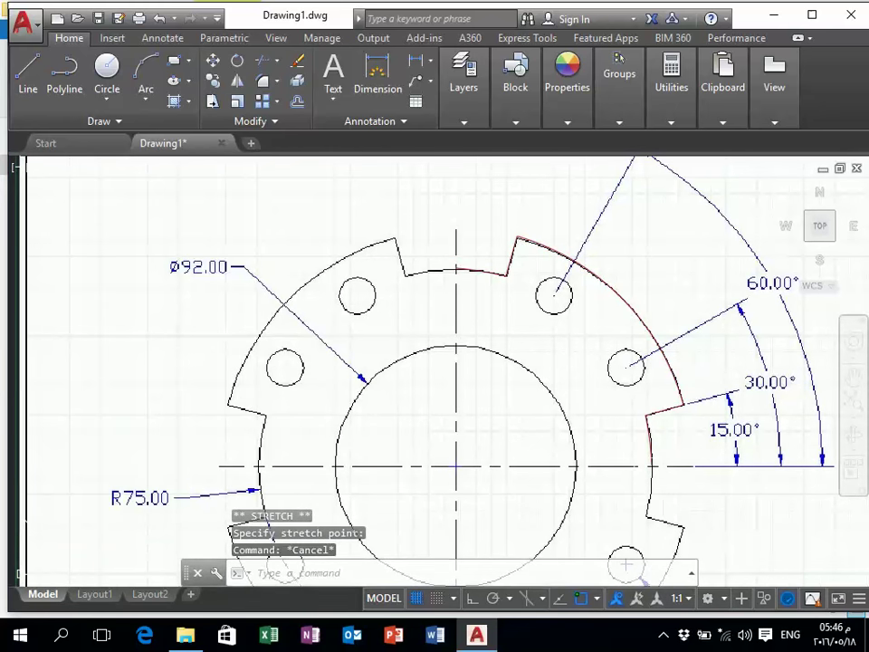
# Draw a horizontal line with Ortho on, running left along the centre line from the right notch.
pyautogui.write('l')
pyautogui.press('Return')
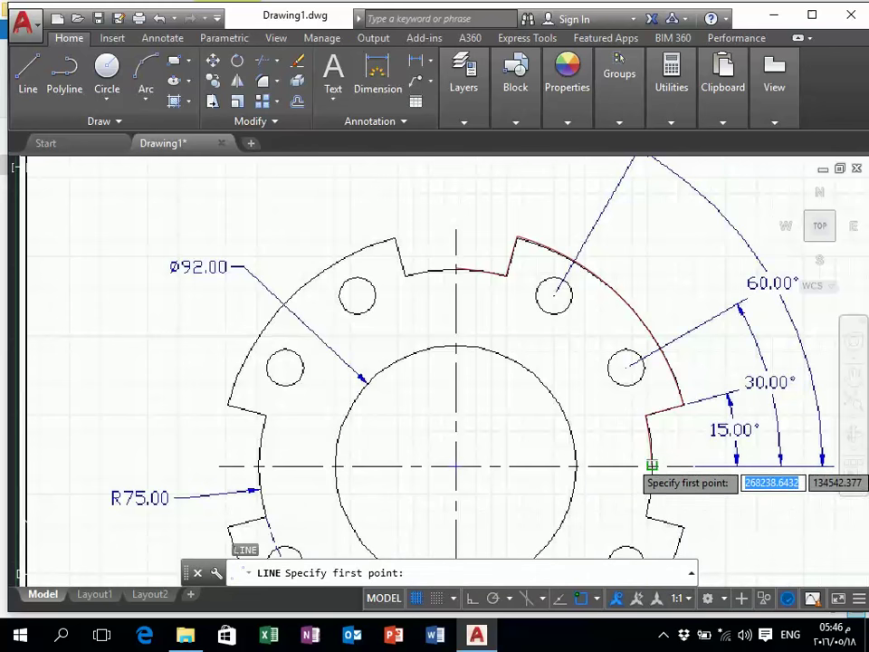
pyautogui.click(652, 465)
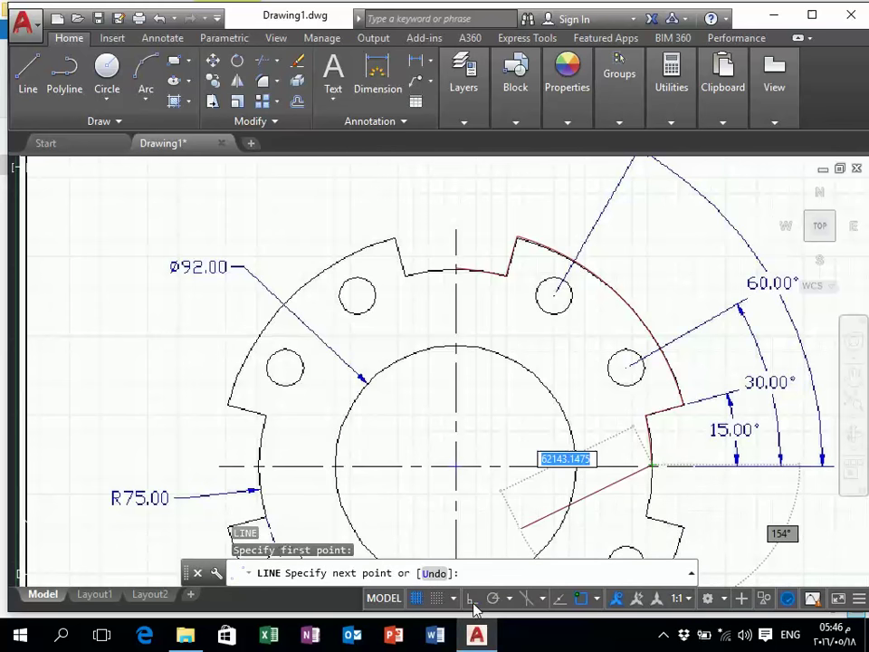
pyautogui.press('F8')
pyautogui.press('Escape')
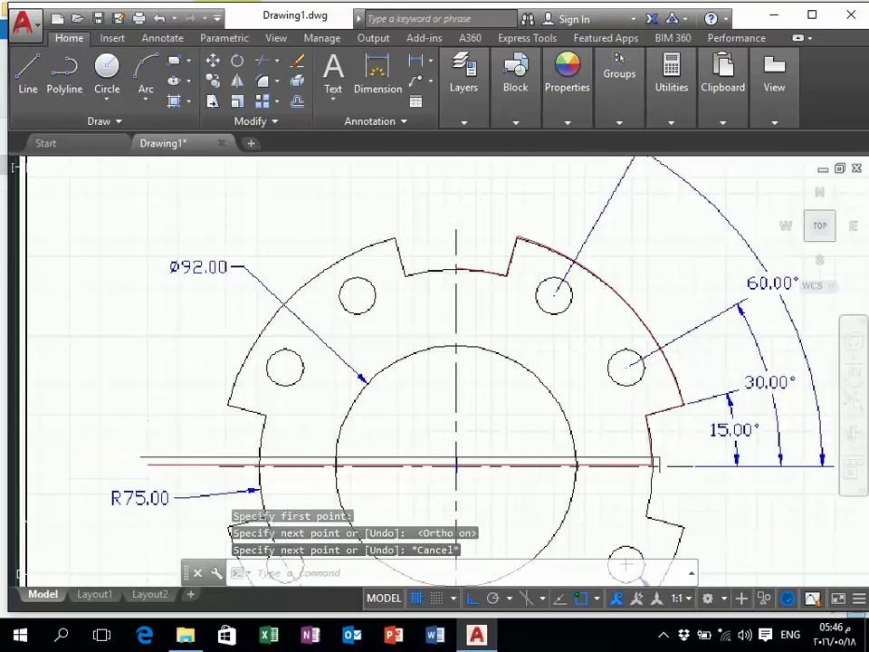
pyautogui.scroll(-2, 495, 306)
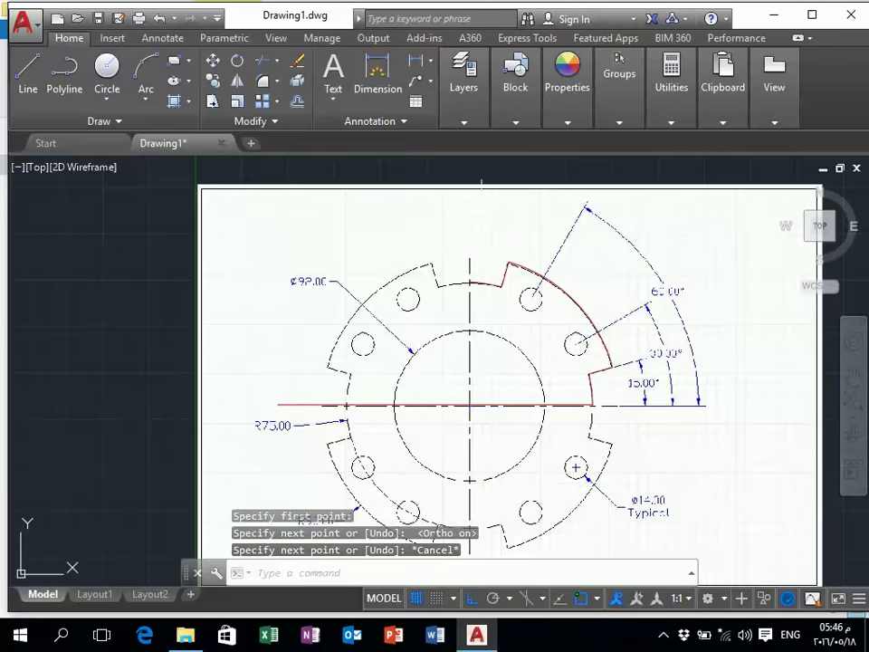
# Draw a line from the top of the vertical centre line straight down to the flange's bottom, then select it.
pyautogui.scroll(4, 471, 230)
pyautogui.press('Return')
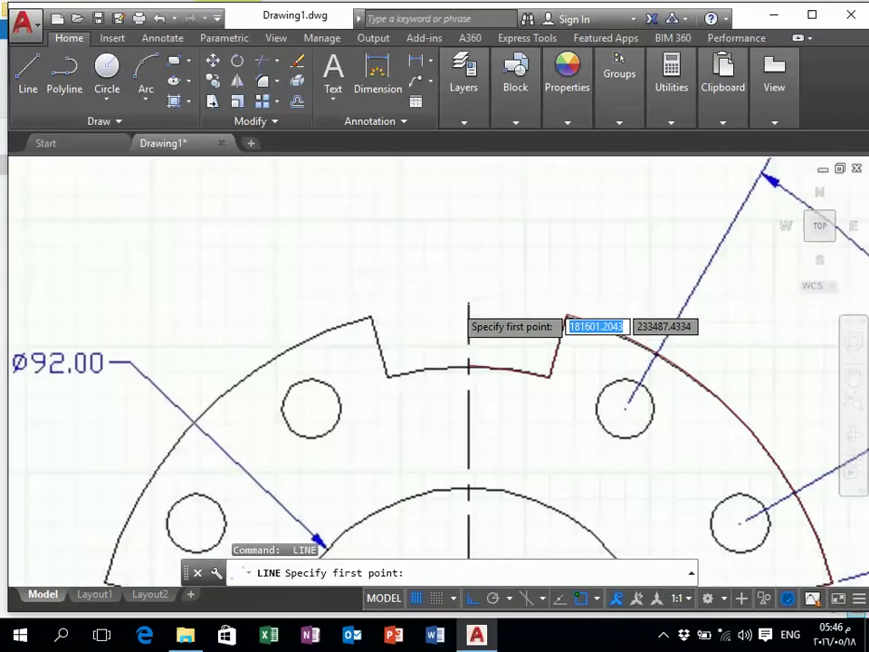
pyautogui.scroll(5, 457, 364)
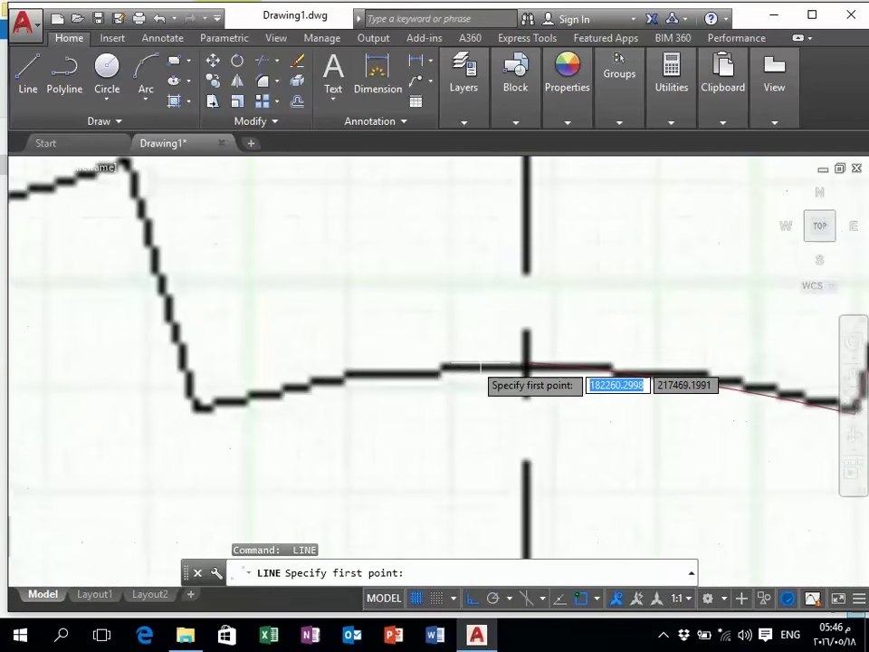
pyautogui.click(527, 364)
pyautogui.scroll(-4, 528, 348)
pyautogui.scroll(-3, 525, 339)
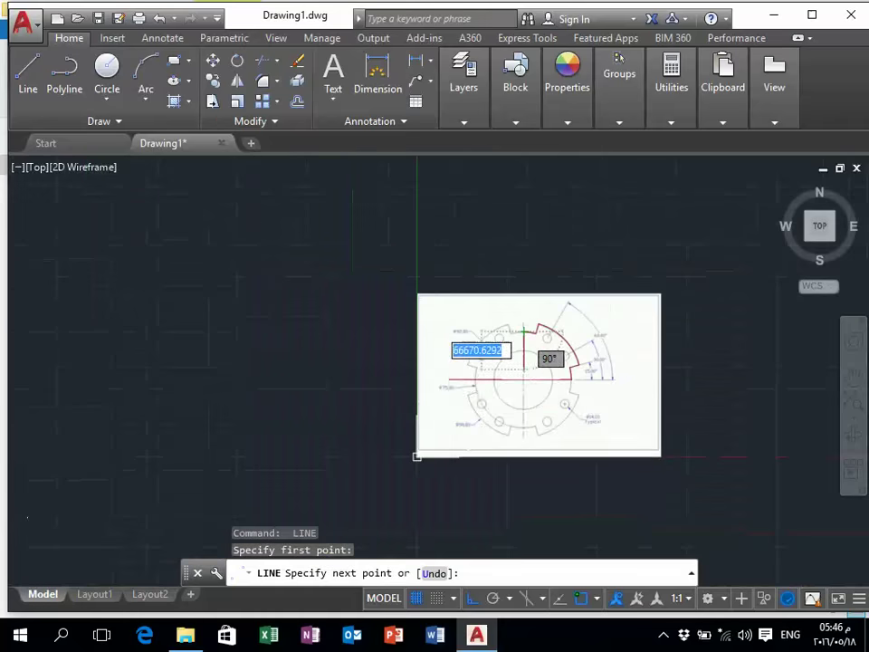
pyautogui.click(417, 456)
pyautogui.press('Escape')
pyautogui.click(523, 328)
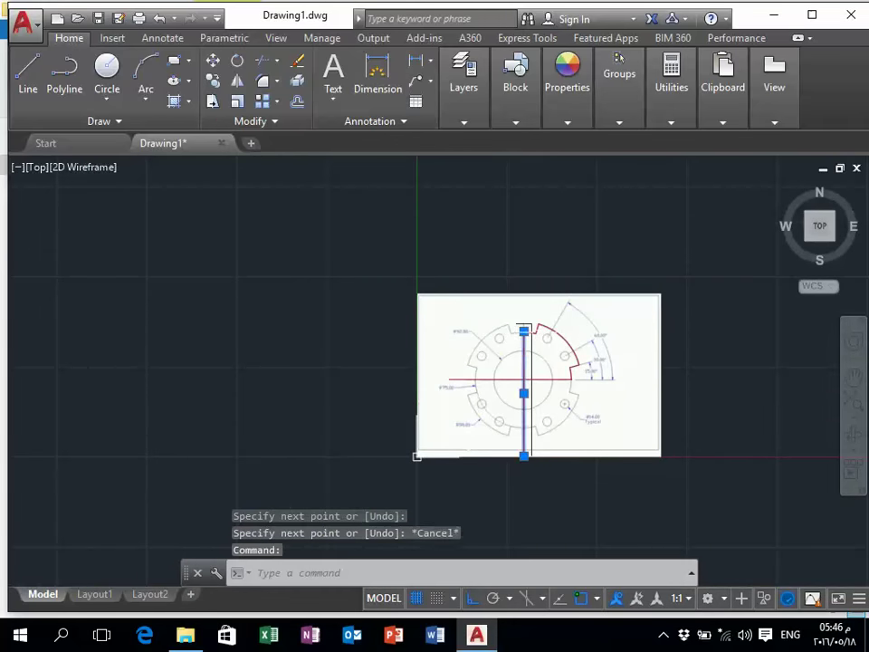
pyautogui.scroll(4, 524, 345)
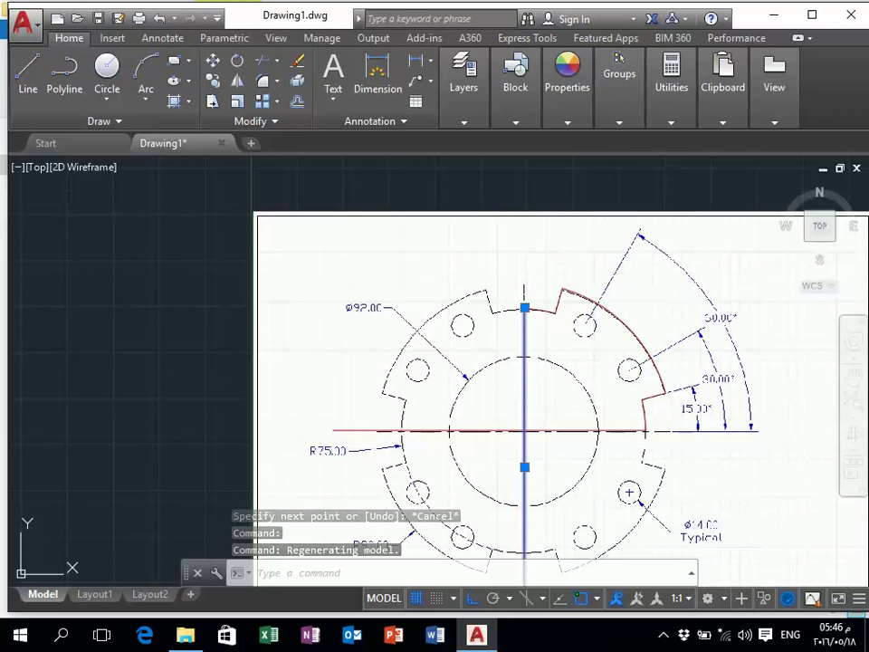
# Stretch the vertical centre line's top end up above the flange.
pyautogui.click(524, 296)
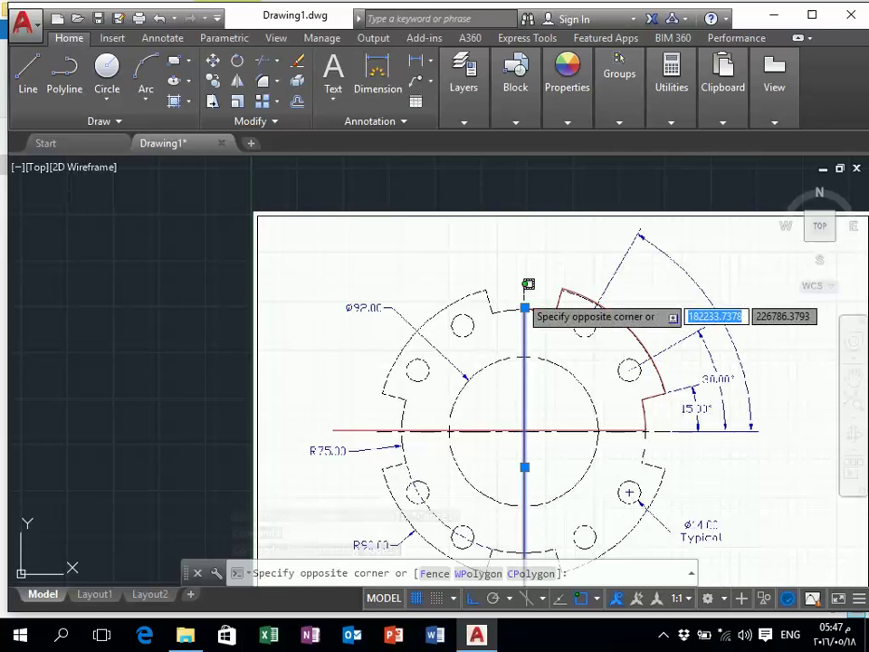
pyautogui.scroll(3, 524, 295)
pyautogui.press('Escape')
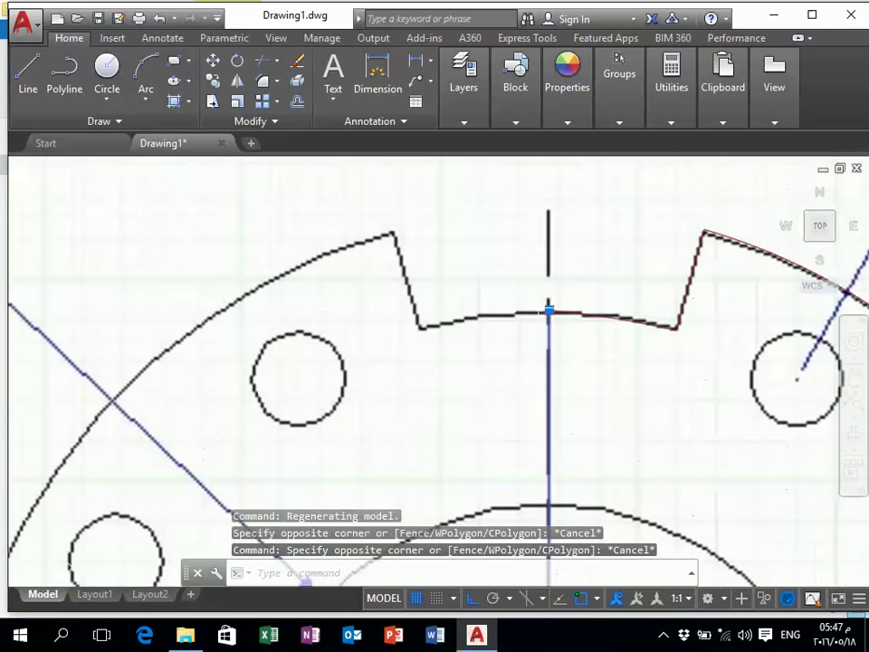
pyautogui.click(548, 311)
pyautogui.scroll(-4, 552, 308)
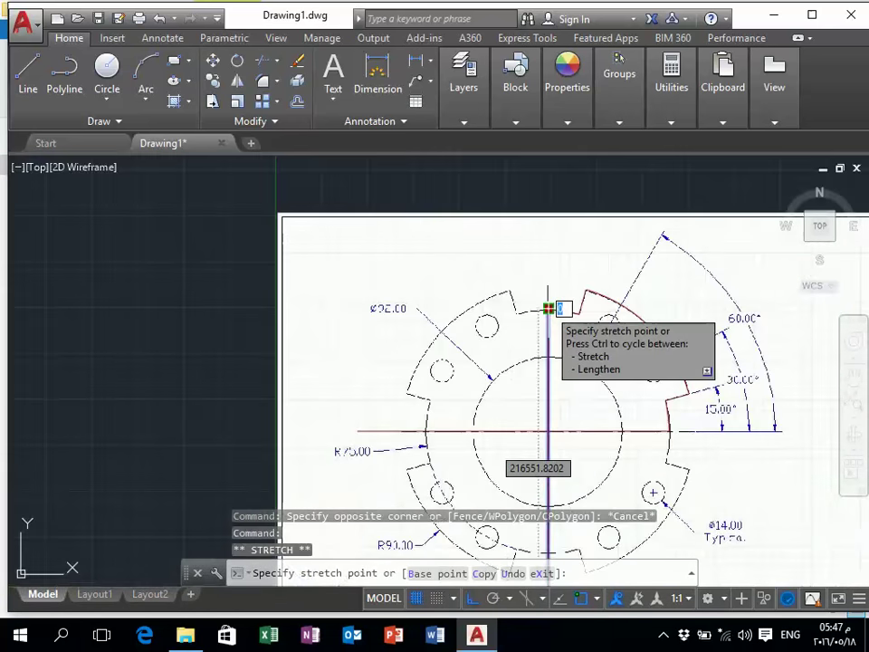
pyautogui.click(540, 196)
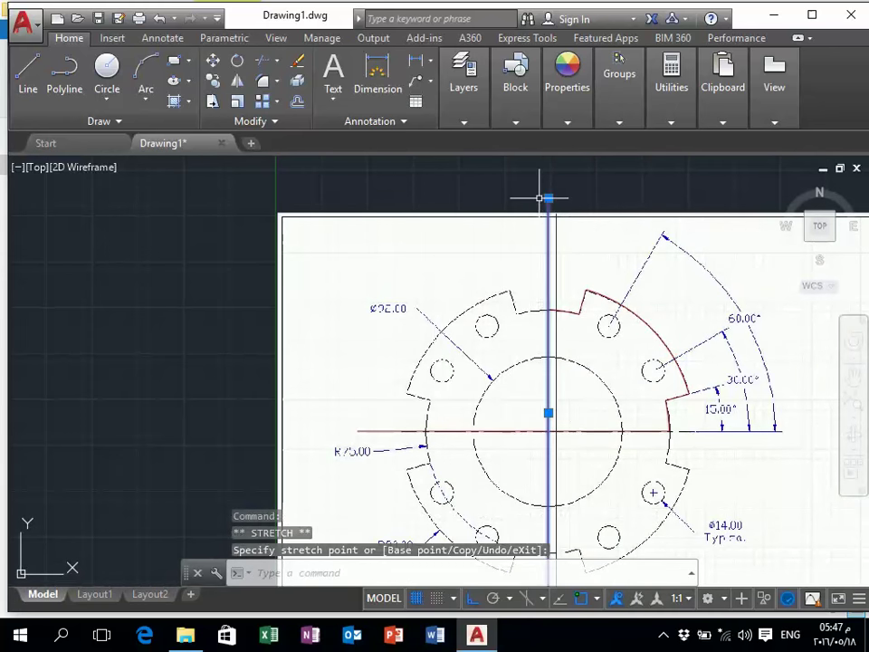
pyautogui.press('Escape')
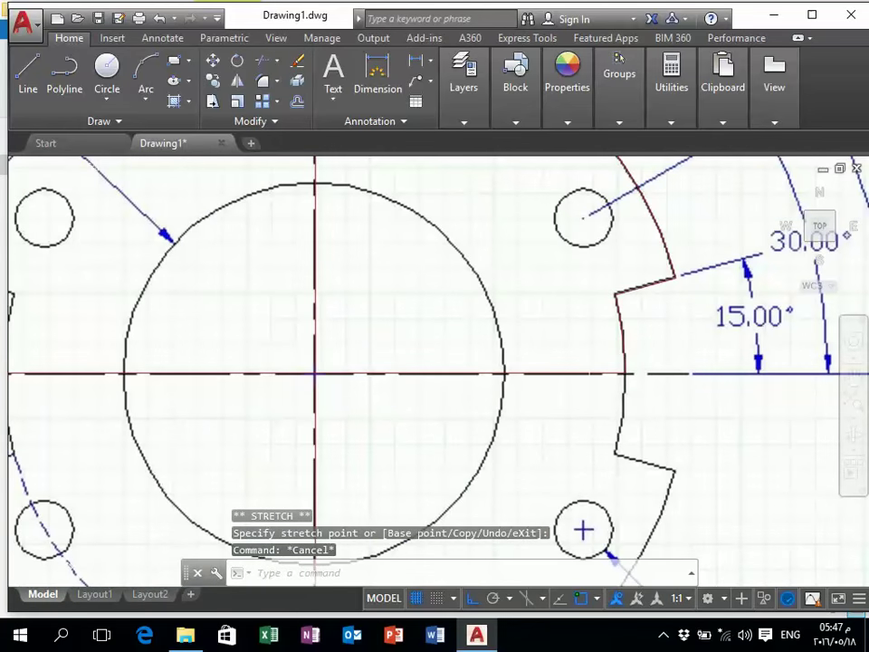
# Extend the horizontal centre line right past the flange and trace a circle over the Ø92 bore.
pyautogui.click(586, 347)
pyautogui.click(576, 378)
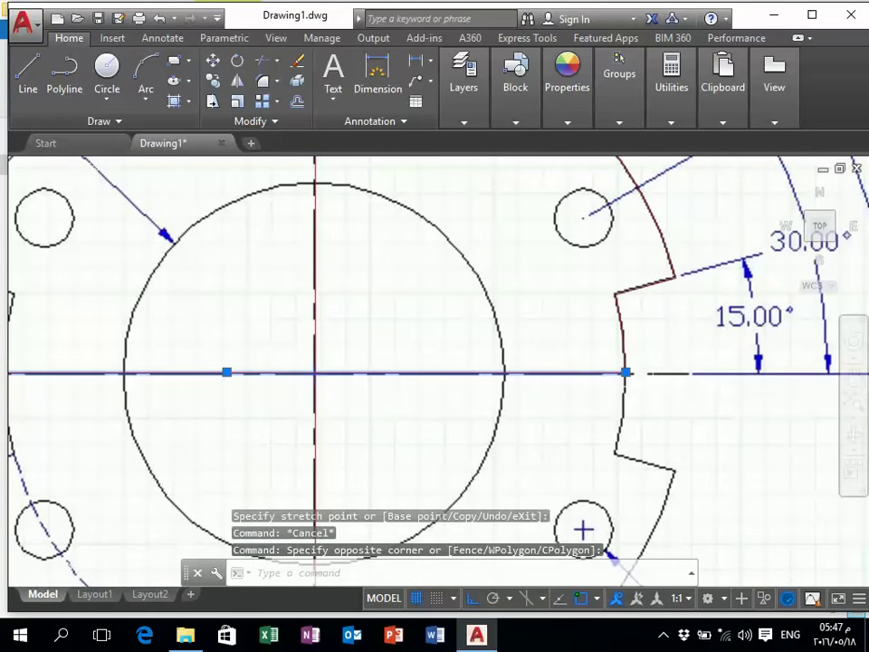
pyautogui.click(625, 373)
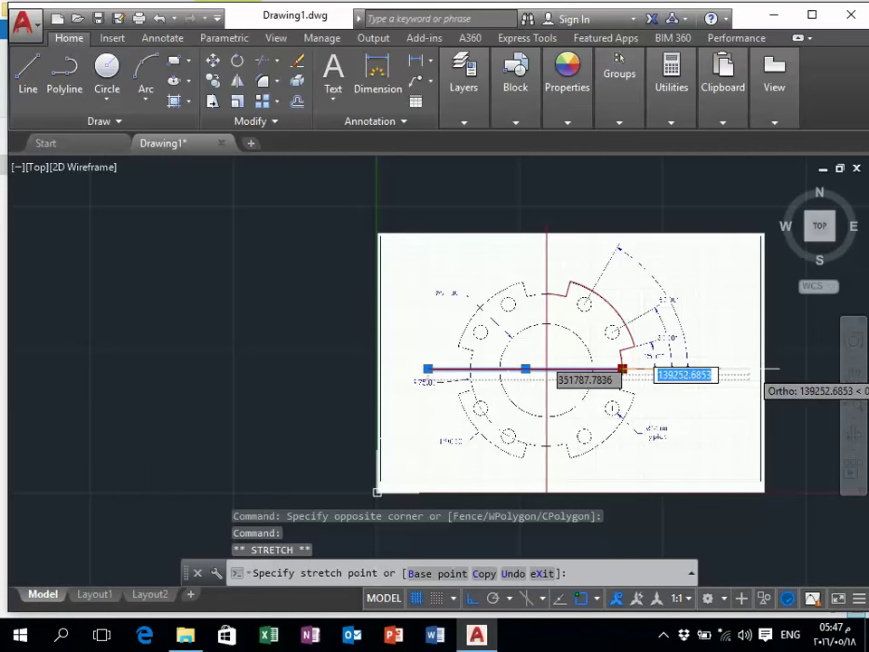
pyautogui.click(735, 369)
pyautogui.click(106, 77)
pyautogui.click(501, 390)
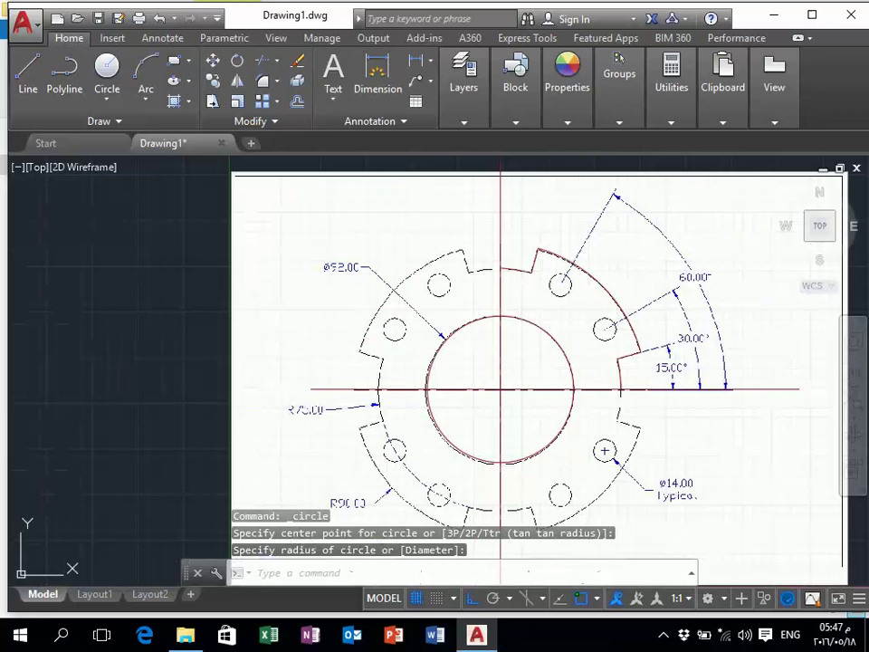
pyautogui.press('Escape')
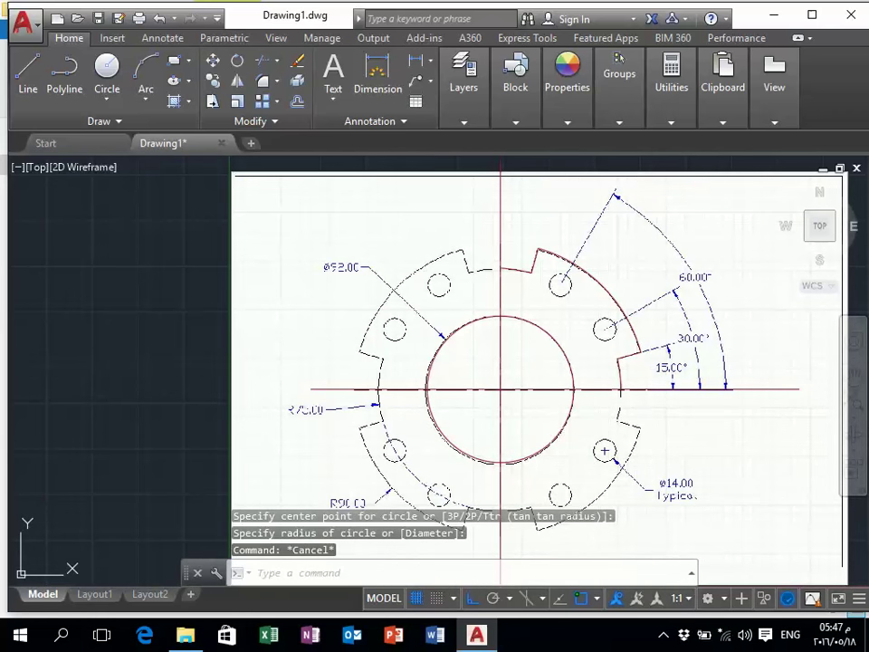
pyautogui.write('tr')
pyautogui.press('Return')
pyautogui.press('Return')
pyautogui.click(586, 469)
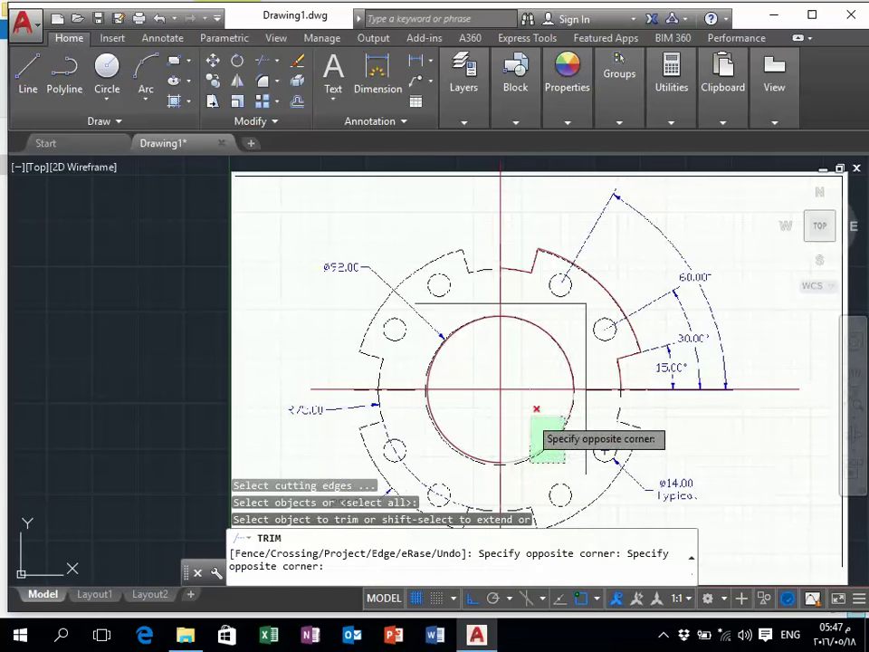
pyautogui.press('Escape')
pyautogui.scroll(6, 561, 285)
pyautogui.scroll(4, 561, 285)
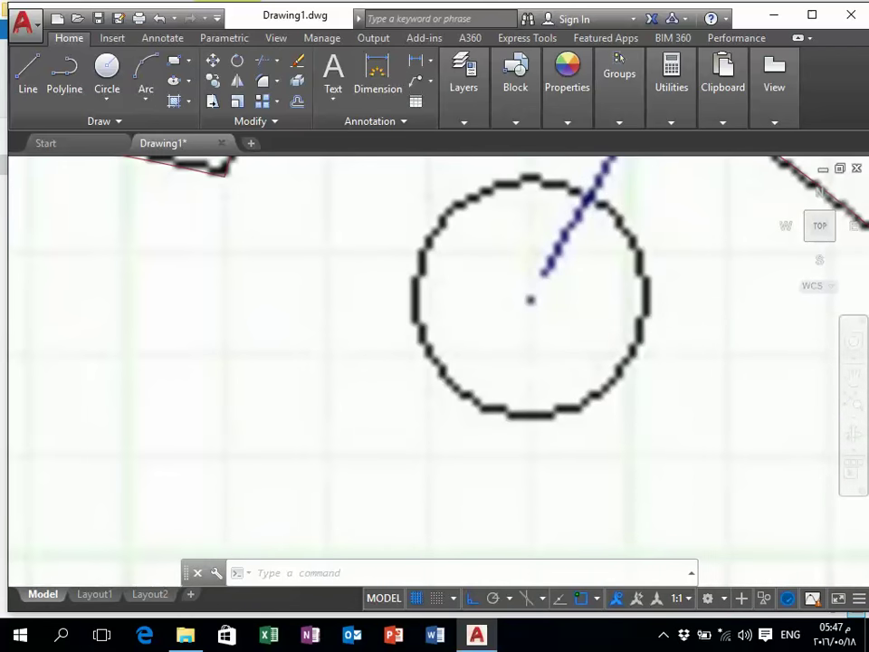
# Draw a circle centred on the upper-right Ø14 bolt hole, sized to its edge, then window-select it.
pyautogui.write('c')
pyautogui.press('Return')
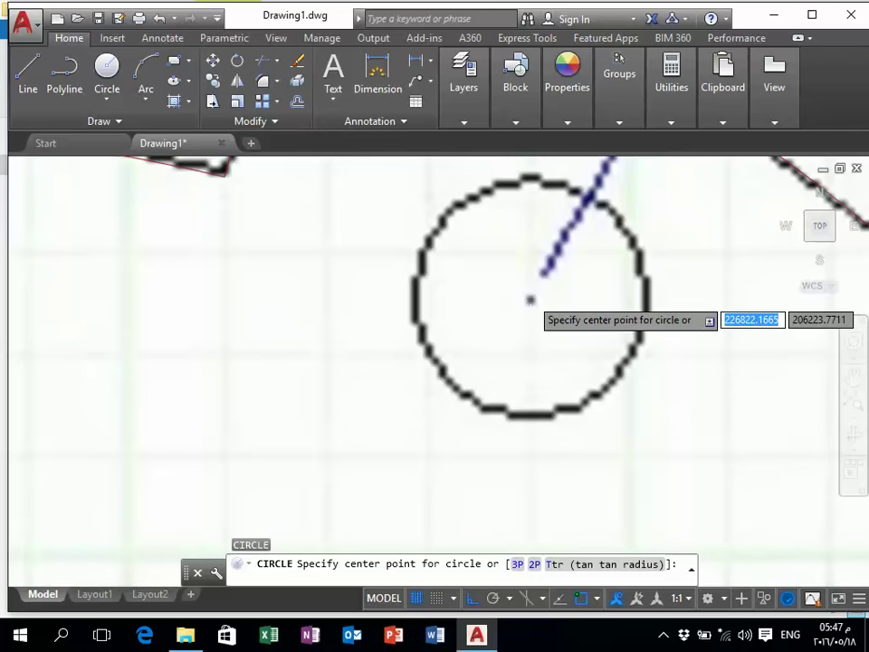
pyautogui.click(531, 300)
pyautogui.scroll(-2, 531, 300)
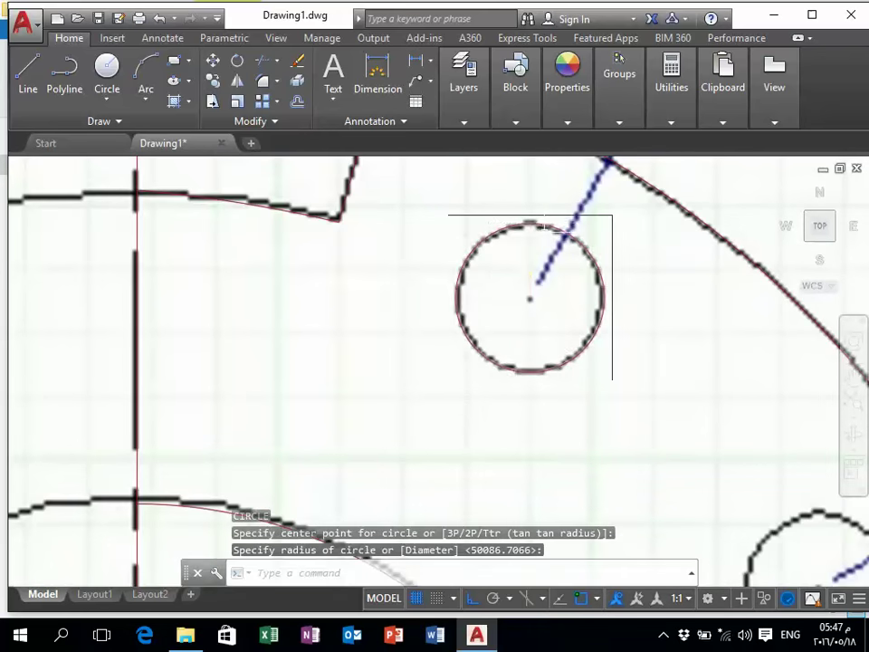
pyautogui.click(547, 227)
pyautogui.scroll(-3, 506, 343)
pyautogui.click(579, 272)
pyautogui.click(480, 362)
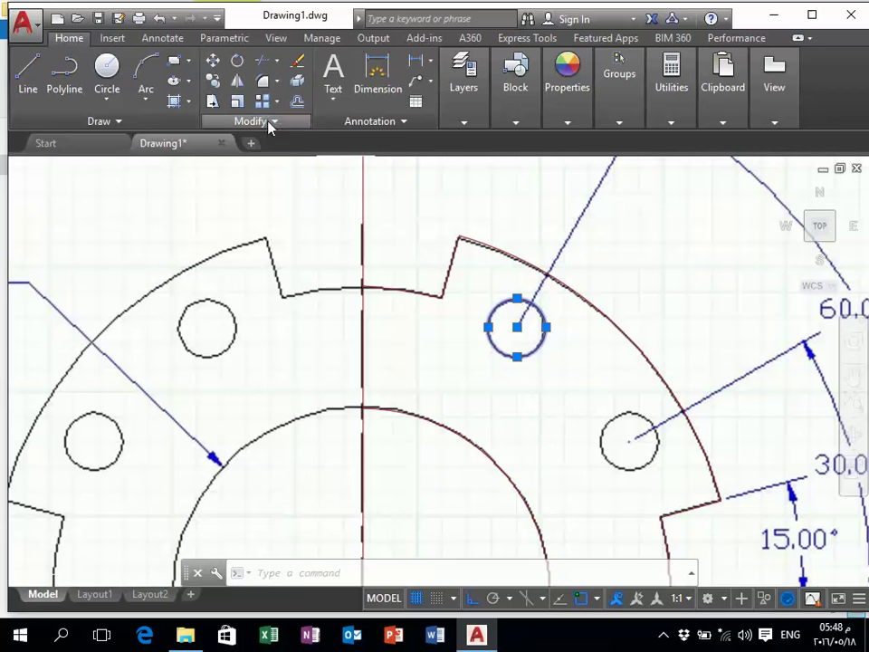
# Window-select the bolt-hole circle and begin copying it.
pyautogui.click(214, 83)
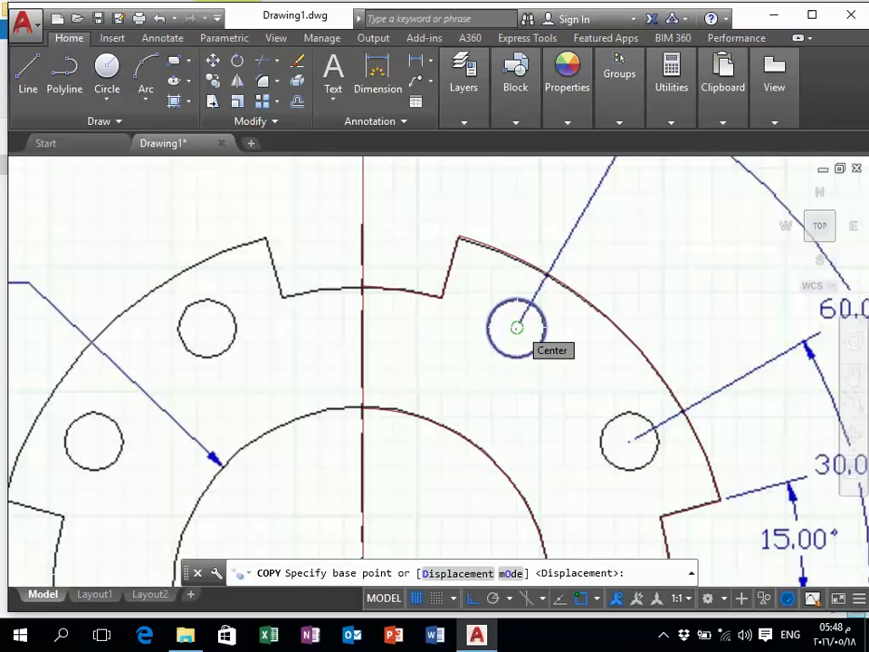
pyautogui.click(212, 81)
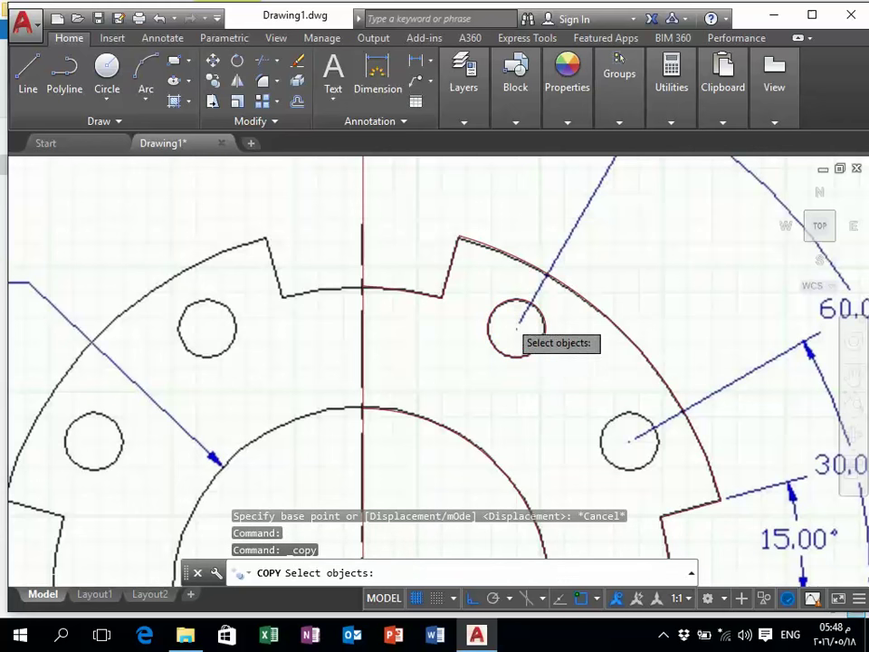
pyautogui.scroll(3, 518, 326)
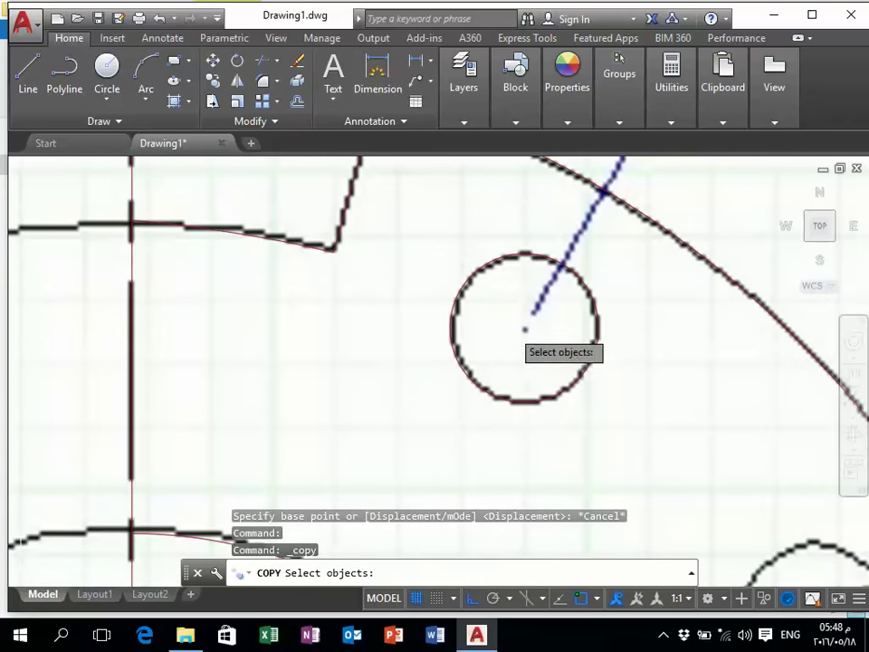
pyautogui.press('Escape')
pyautogui.click(499, 233)
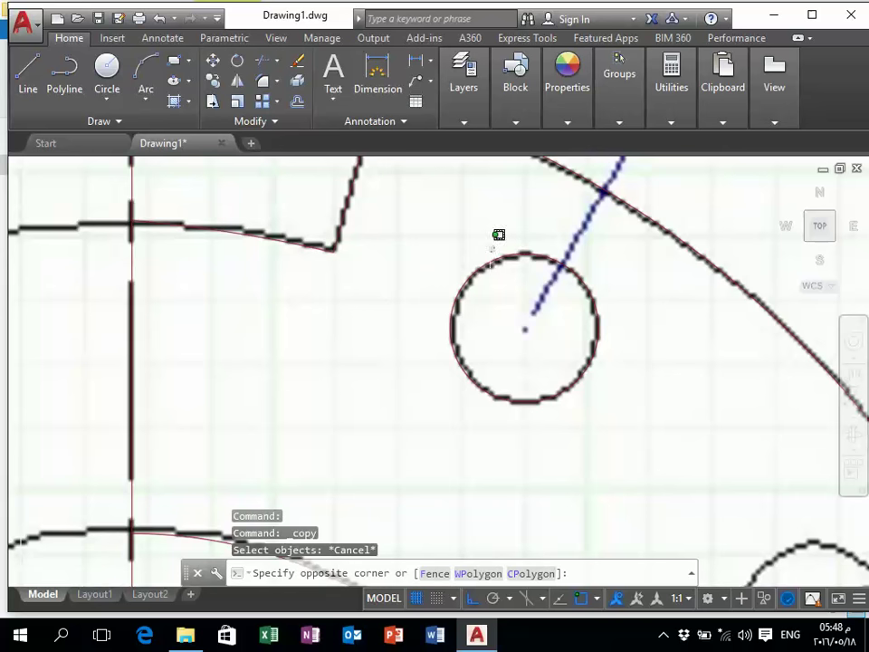
pyautogui.click(489, 274)
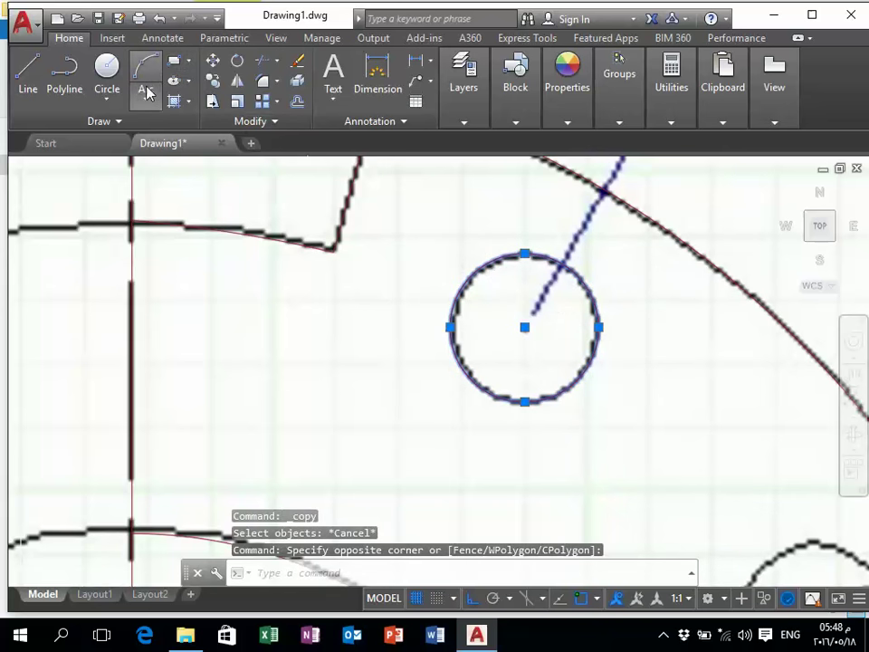
pyautogui.click(214, 81)
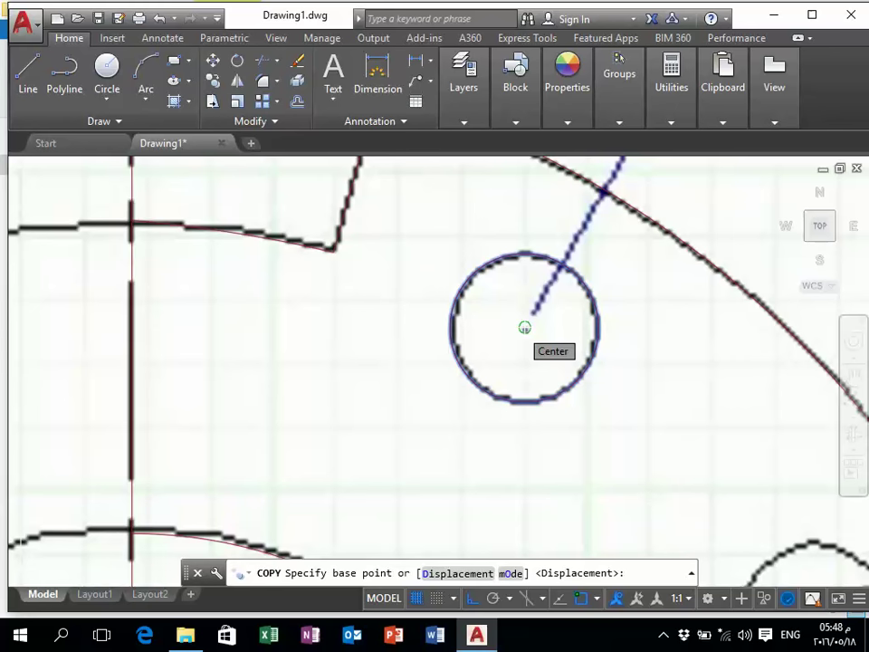
# Copy the circle from its centre onto the second Ø14 bolt-hole position further down.
pyautogui.click(524, 327)
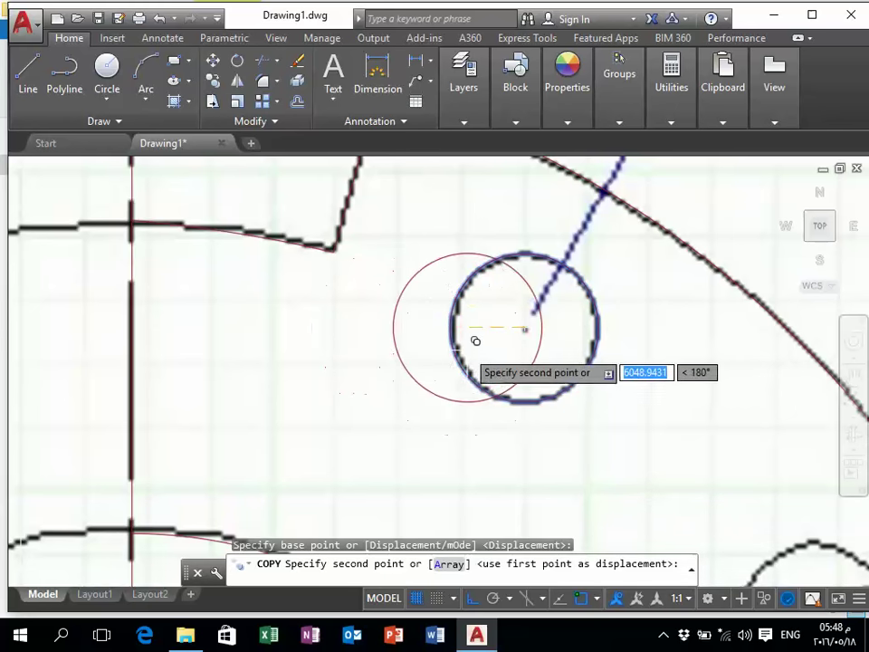
pyautogui.scroll(-4, 533, 291)
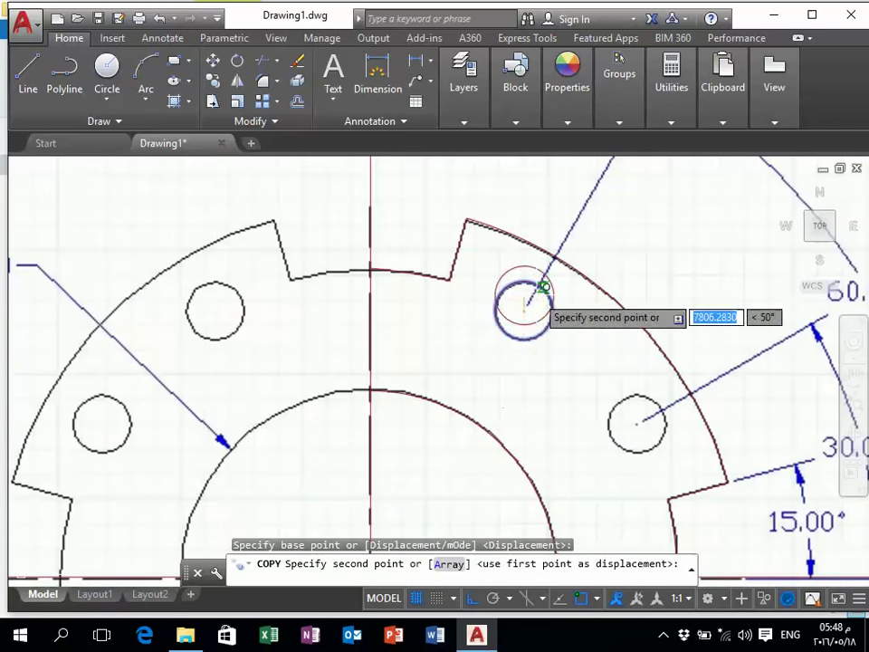
pyautogui.press('F8')
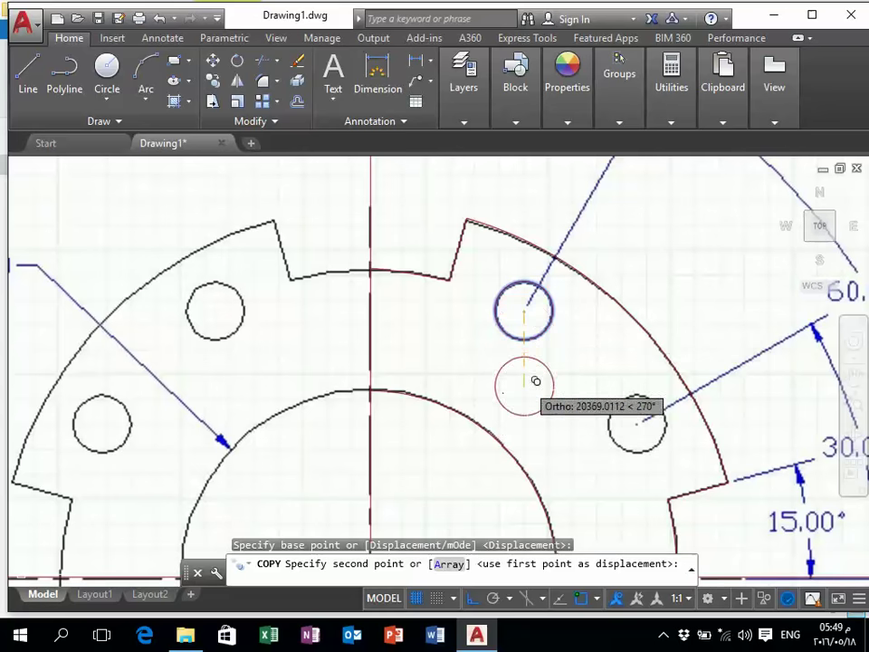
pyautogui.press('F8')
pyautogui.scroll(-2, 654, 464)
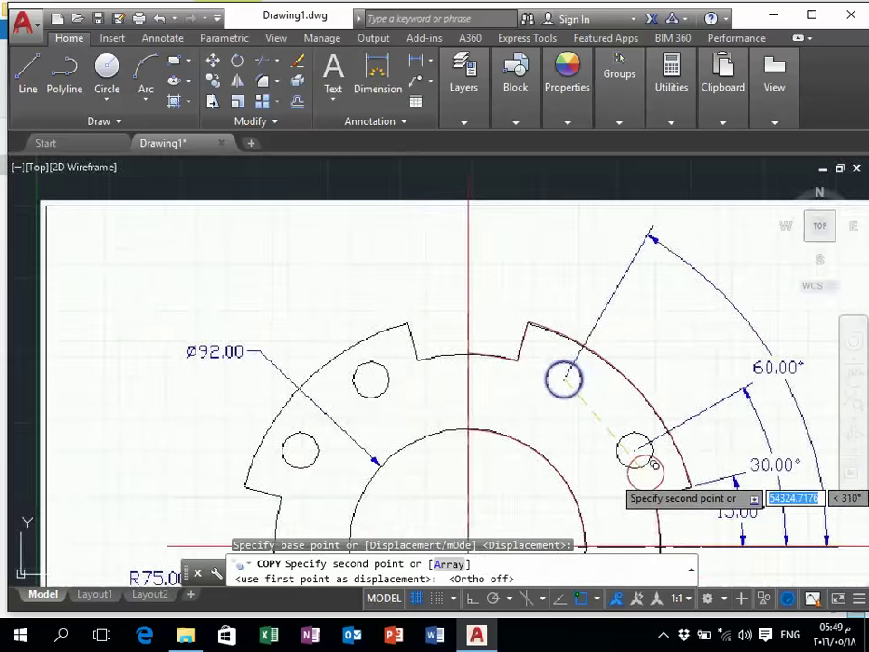
pyautogui.scroll(3, 655, 463)
pyautogui.scroll(3, 652, 457)
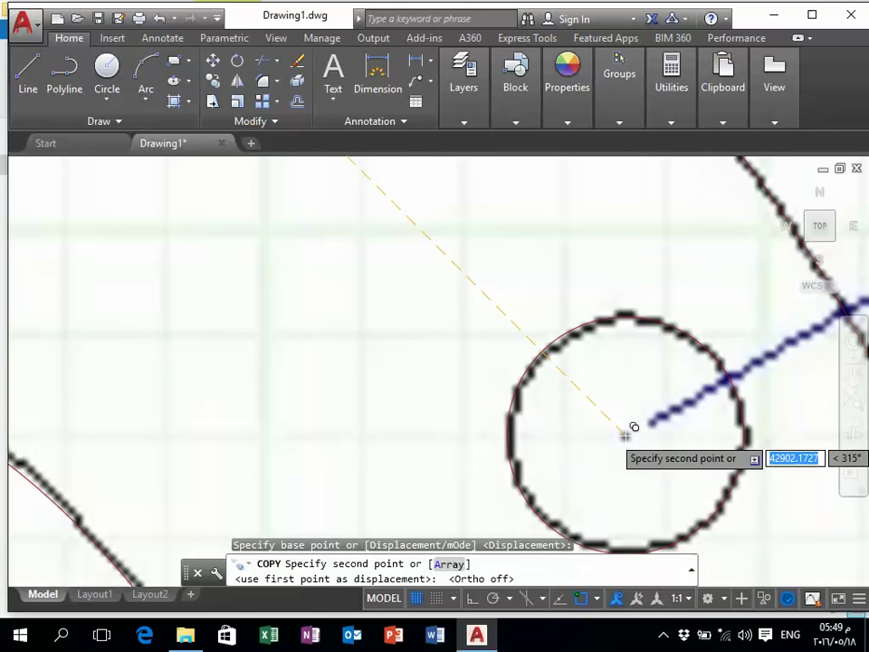
pyautogui.click(625, 436)
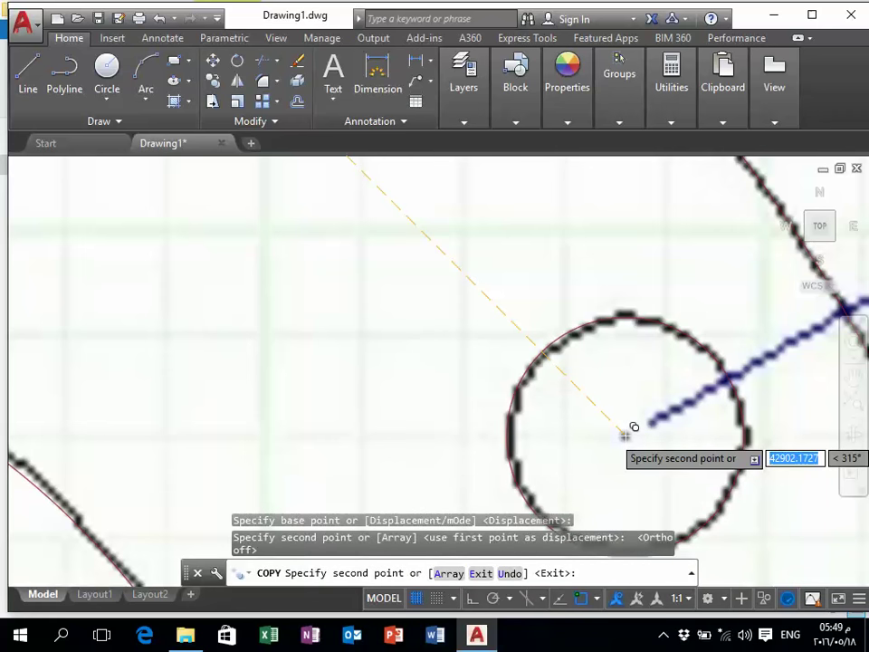
pyautogui.scroll(-3, 624, 435)
pyautogui.scroll(-1, 633, 424)
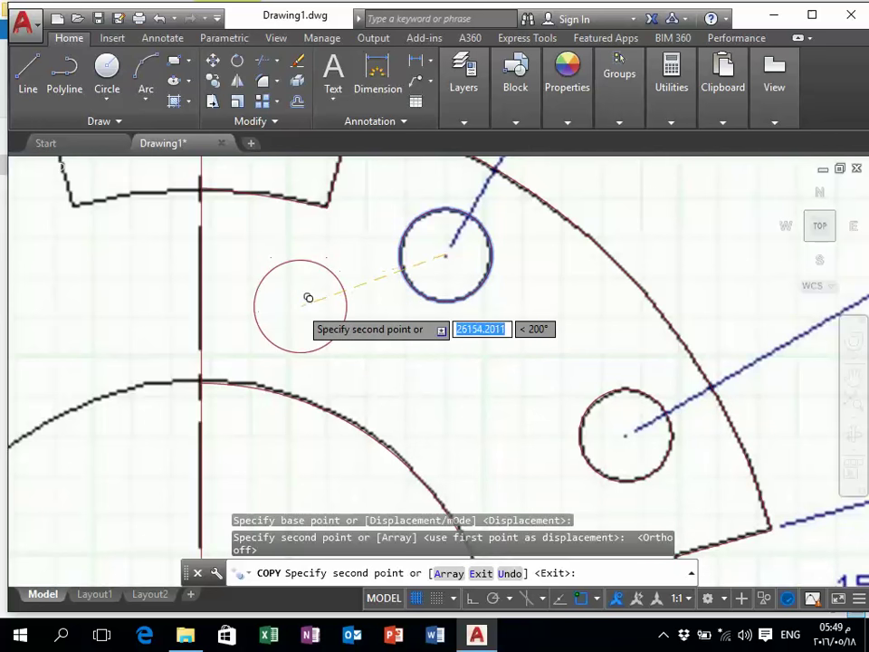
pyautogui.press('Escape')
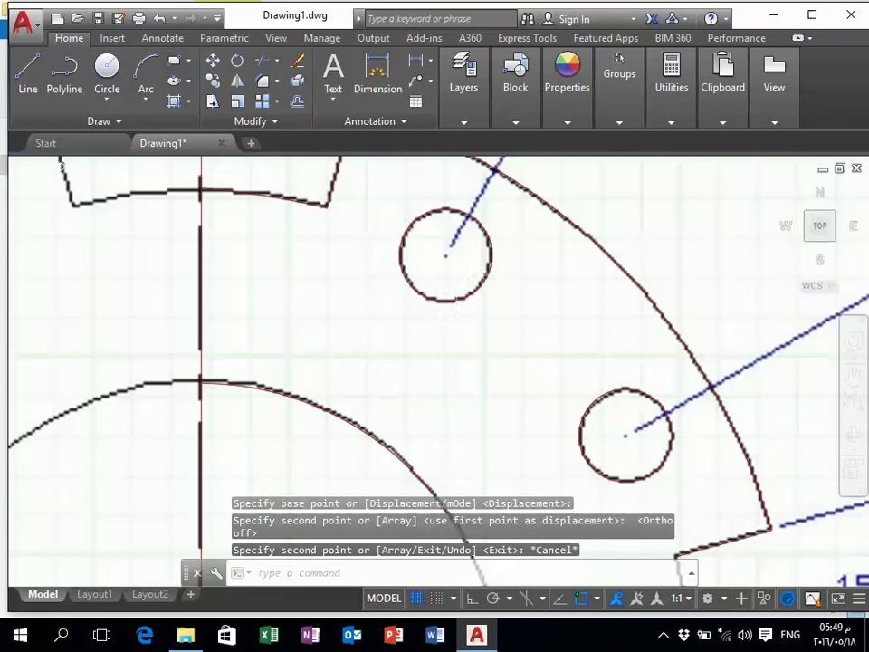
# Select both traced bolt-hole circles.
pyautogui.click(486, 302)
pyautogui.click(444, 250)
pyautogui.click(656, 453)
pyautogui.click(616, 421)
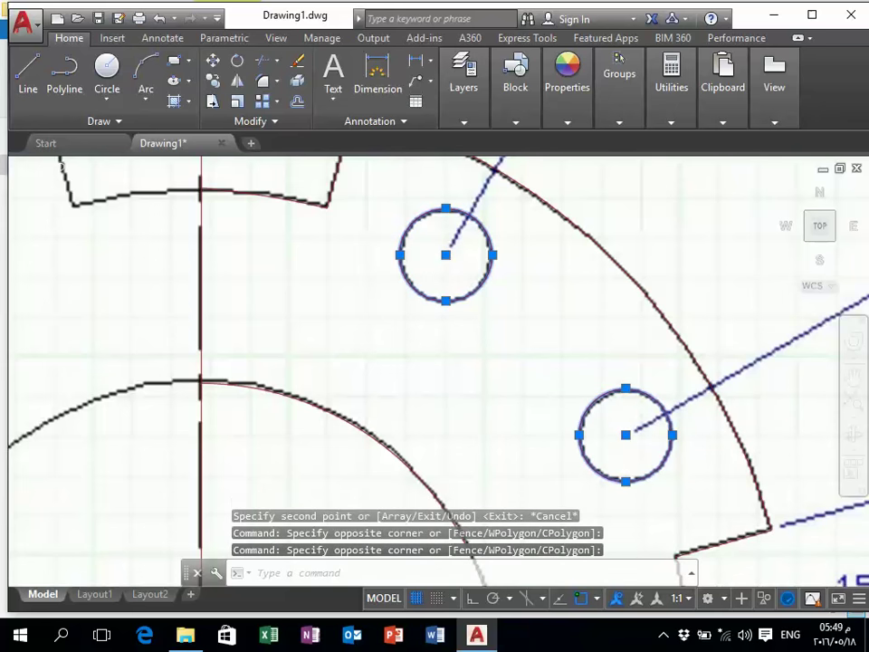
# Zoom out to the whole drawing and try selection windows over the traced section.
pyautogui.scroll(-2, 475, 303)
pyautogui.press('Escape')
pyautogui.scroll(-2, 475, 304)
pyautogui.scroll(-2, 475, 303)
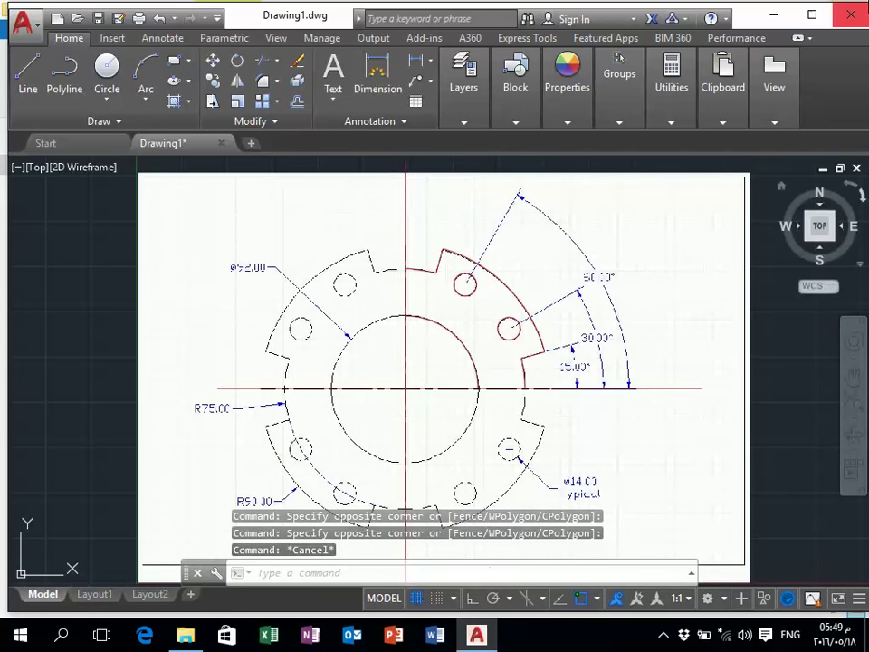
pyautogui.click(357, 391)
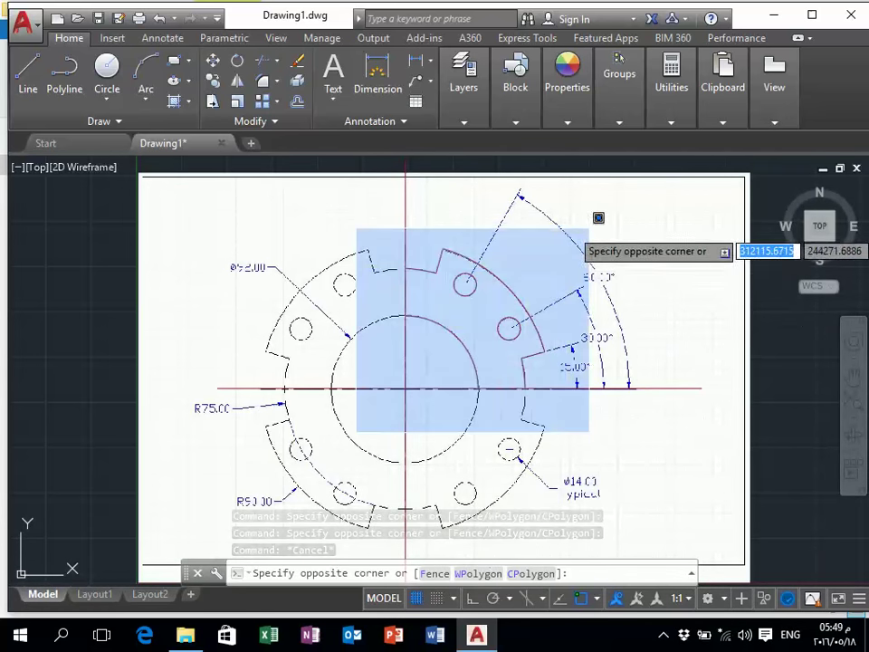
pyautogui.click(595, 210)
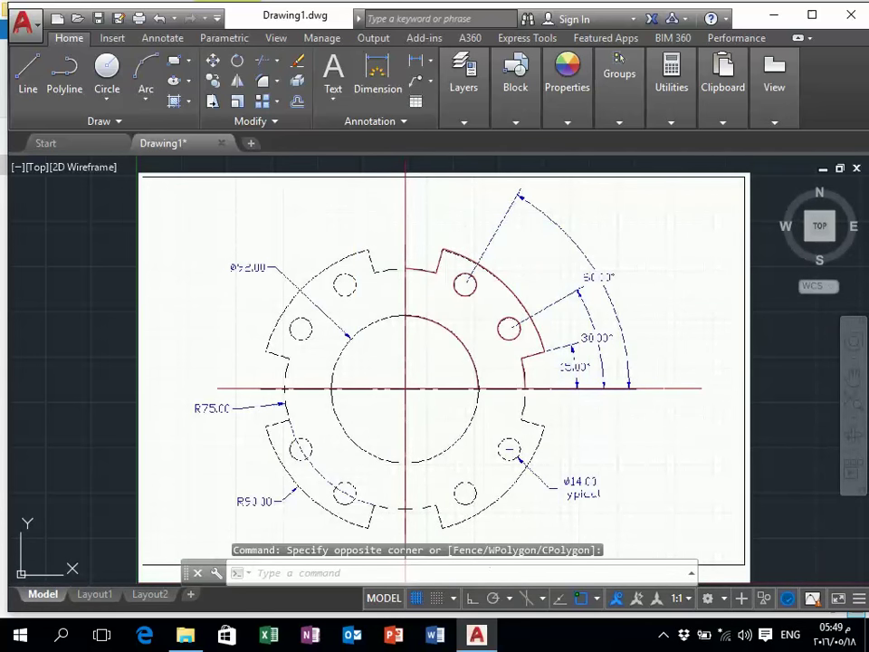
pyautogui.click(632, 404)
pyautogui.click(632, 404)
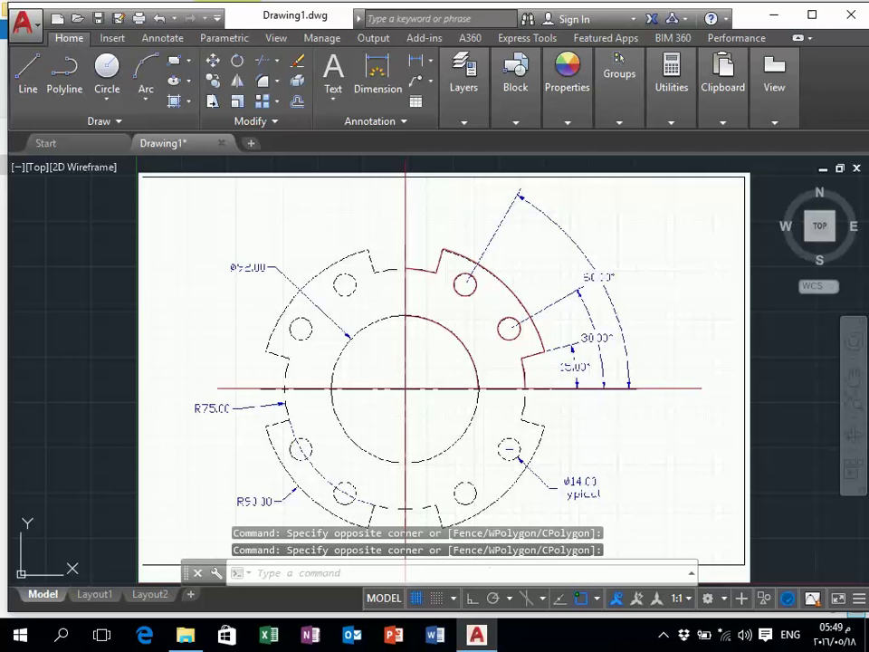
pyautogui.click(639, 434)
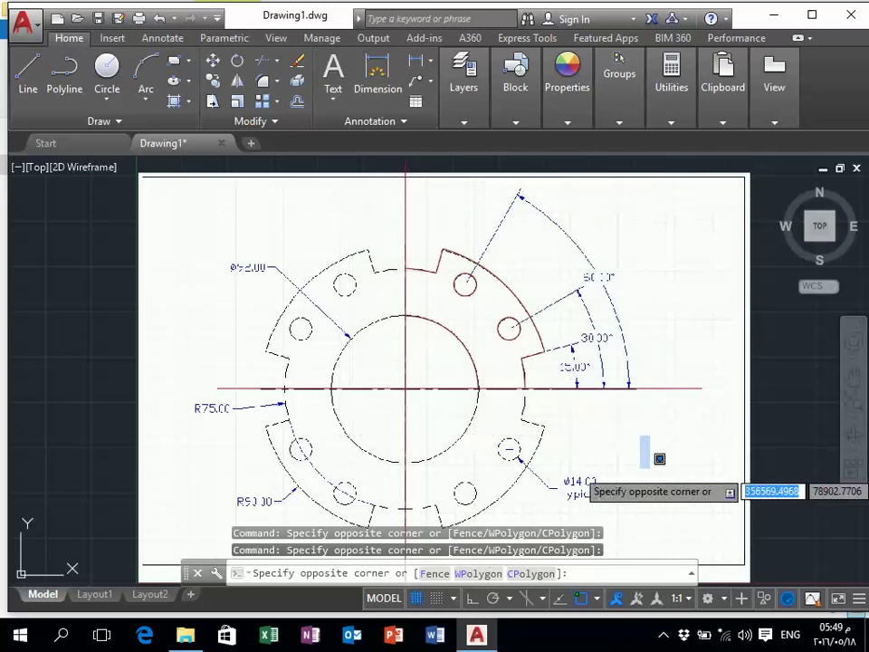
pyautogui.click(650, 464)
pyautogui.click(625, 426)
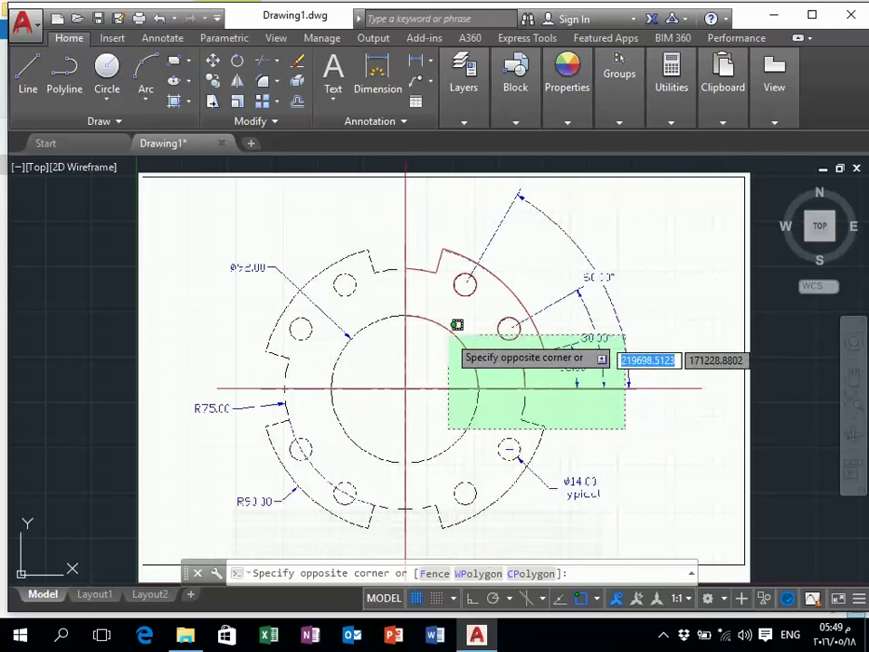
pyautogui.click(328, 210)
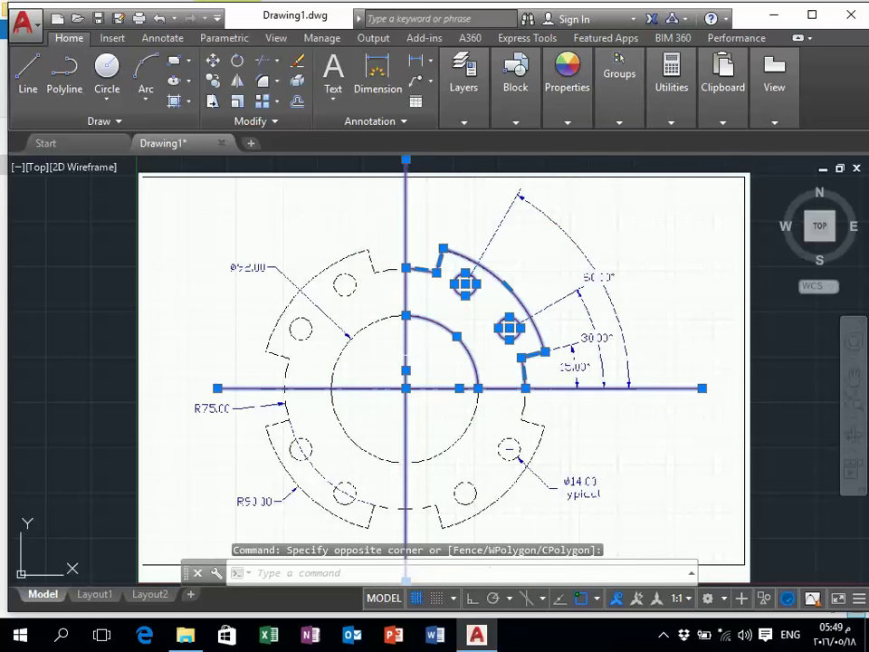
pyautogui.press('Escape')
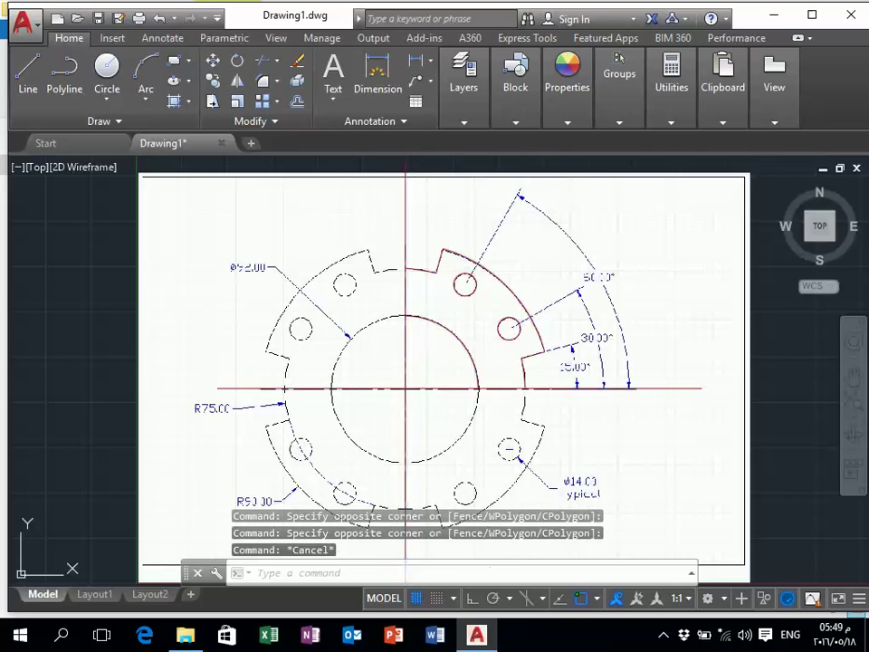
# Window-select the traced upper-right arcs, notch and both bolt holes.
pyautogui.click(343, 436)
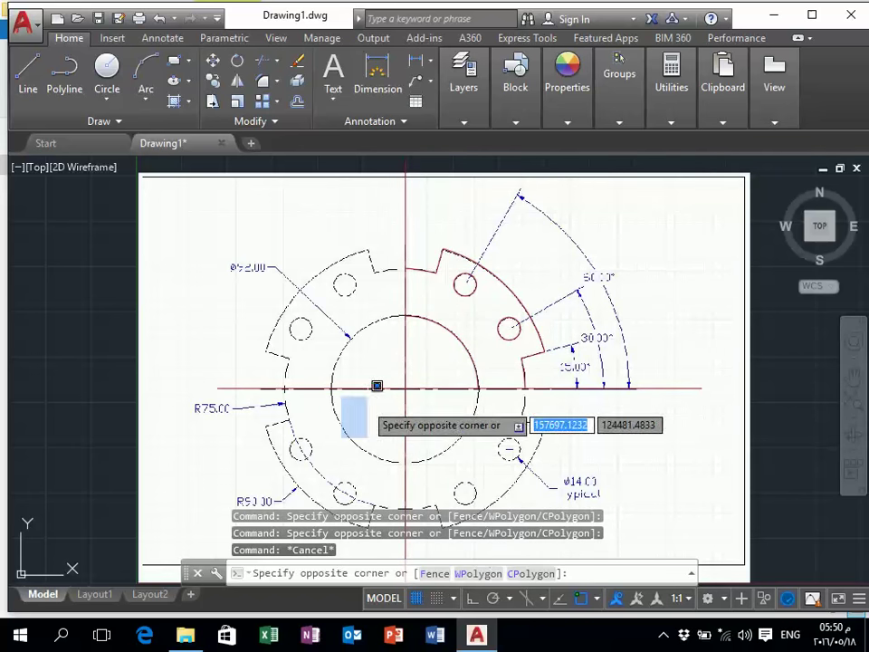
pyautogui.click(623, 222)
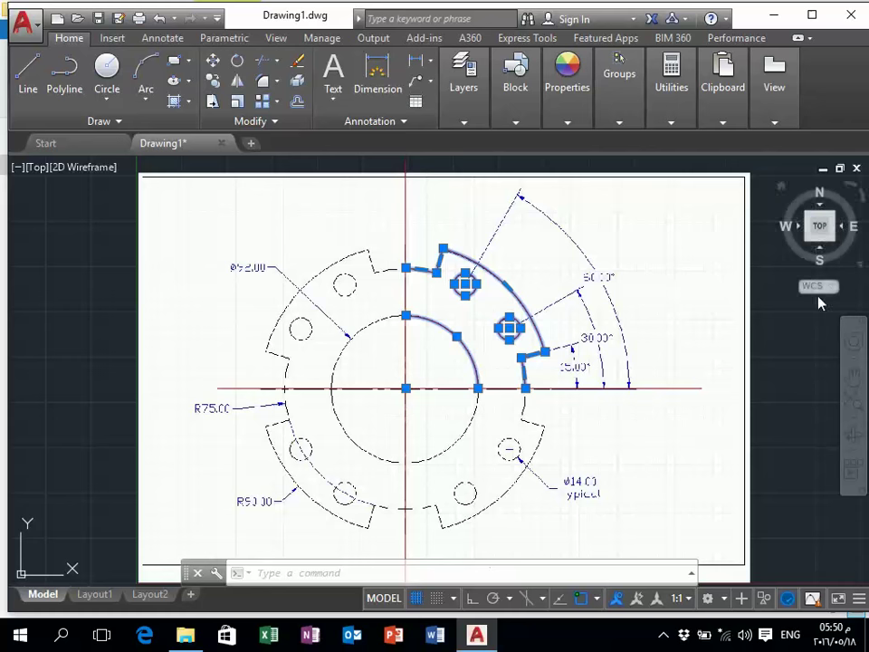
pyautogui.press('Escape')
pyautogui.click(674, 431)
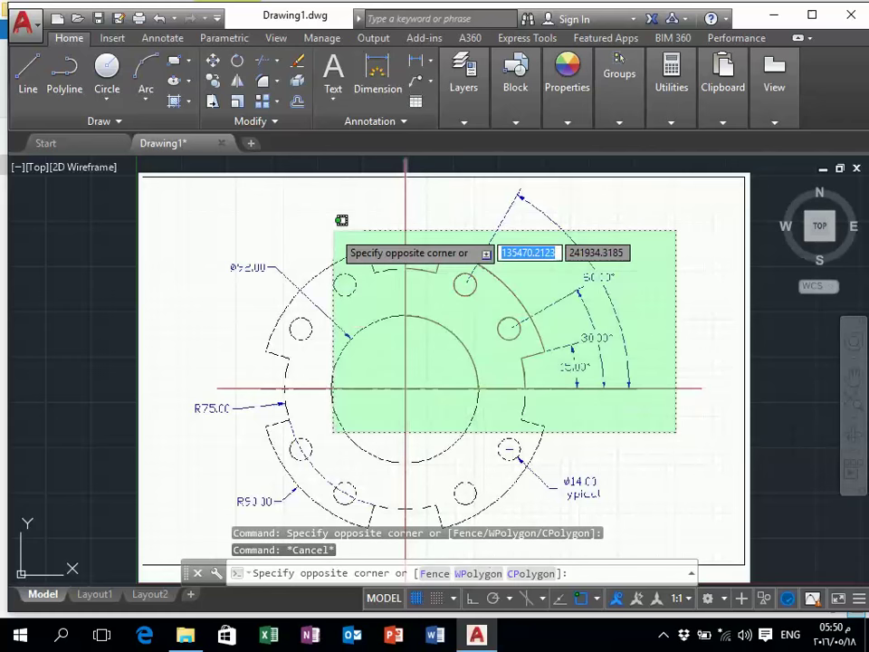
pyautogui.click(330, 214)
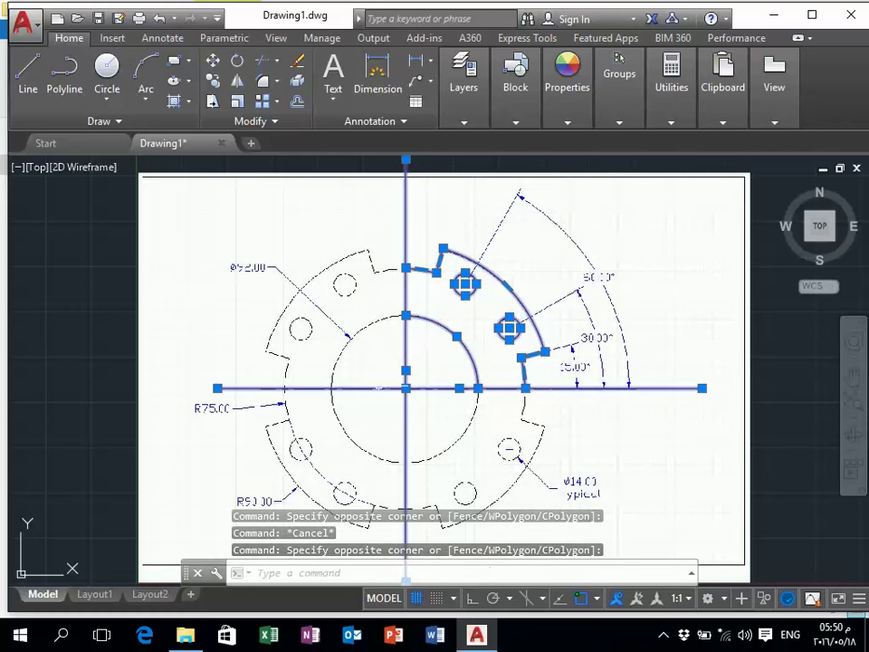
pyautogui.press('Escape')
pyautogui.click(471, 458)
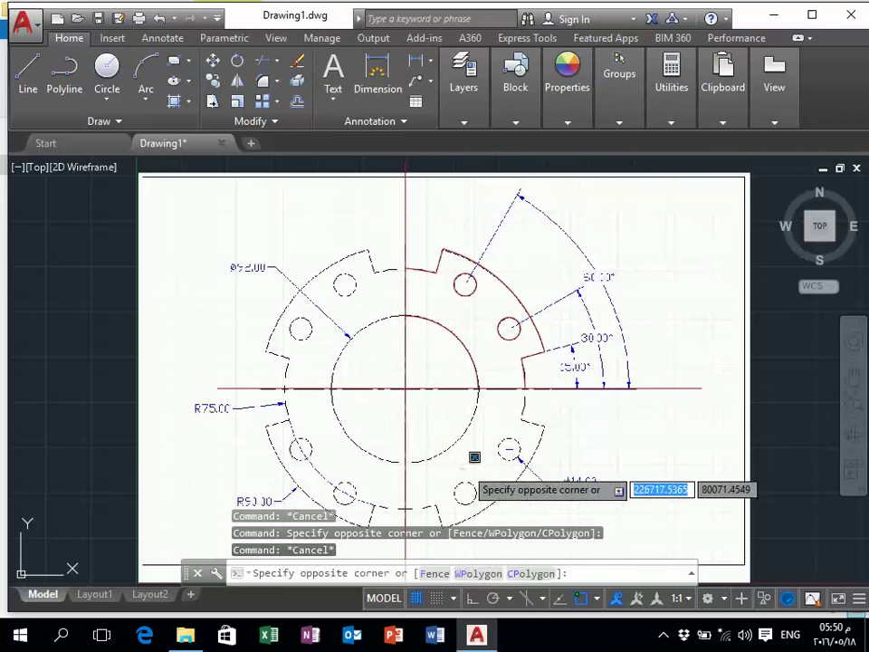
pyautogui.click(470, 458)
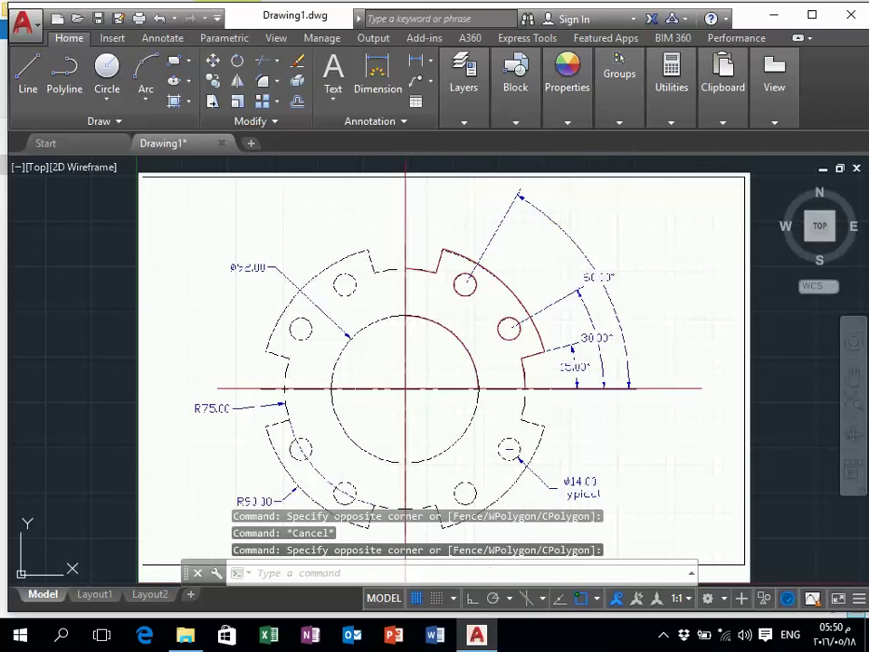
pyautogui.click(288, 430)
pyautogui.click(582, 181)
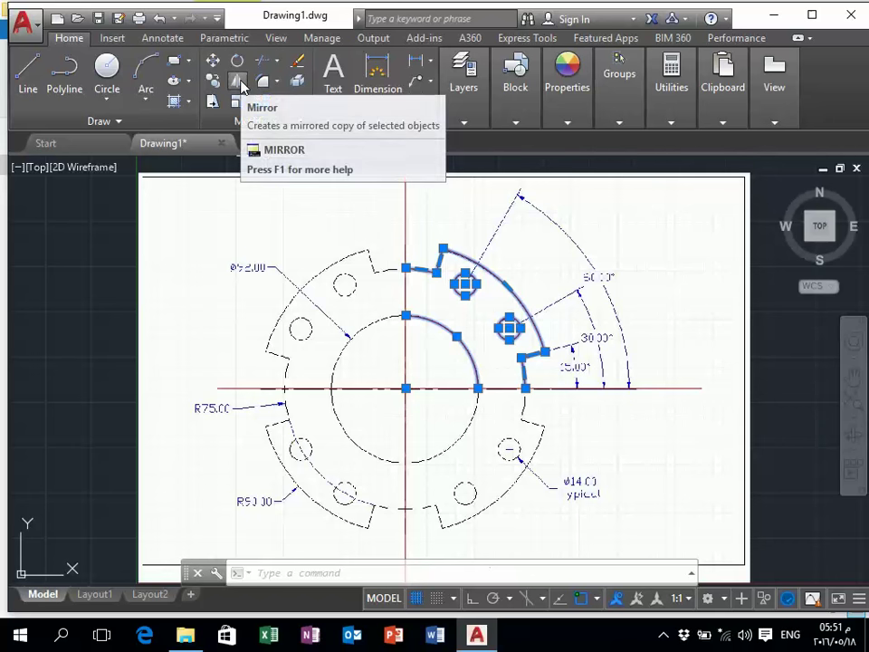
pyautogui.moveTo(237, 81)
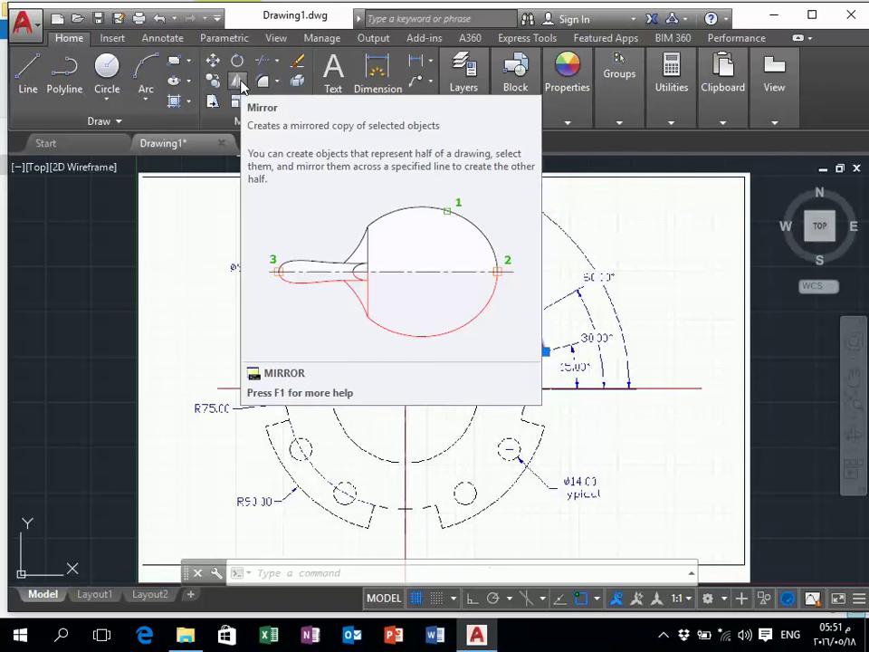
# Start Mirror on the selected upper-right quarter and its two bolt holes.
pyautogui.click(240, 83)
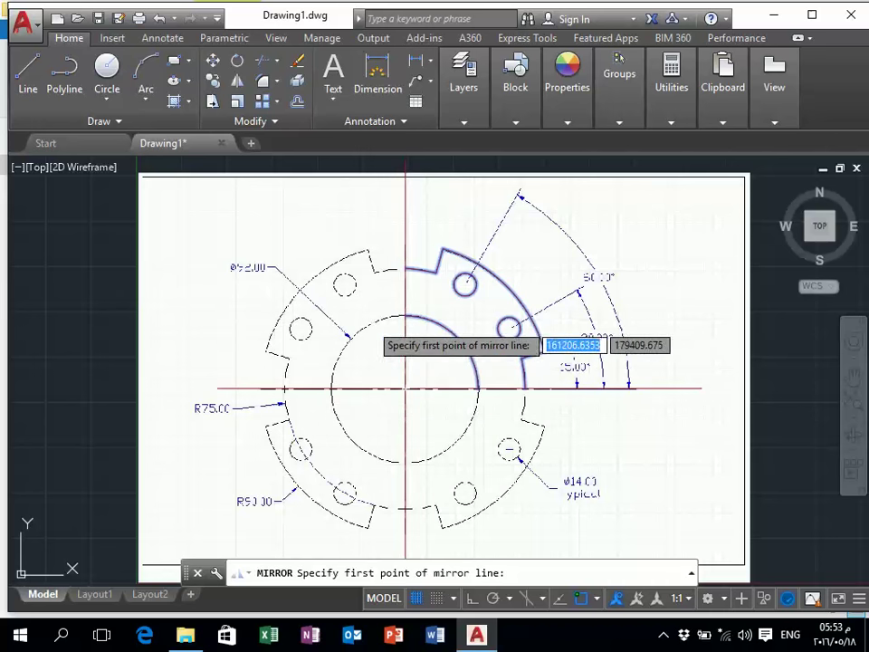
# Mirror the traced outline about a vertical axis from the top-centre intersection, keeping the original.
pyautogui.click(405, 268)
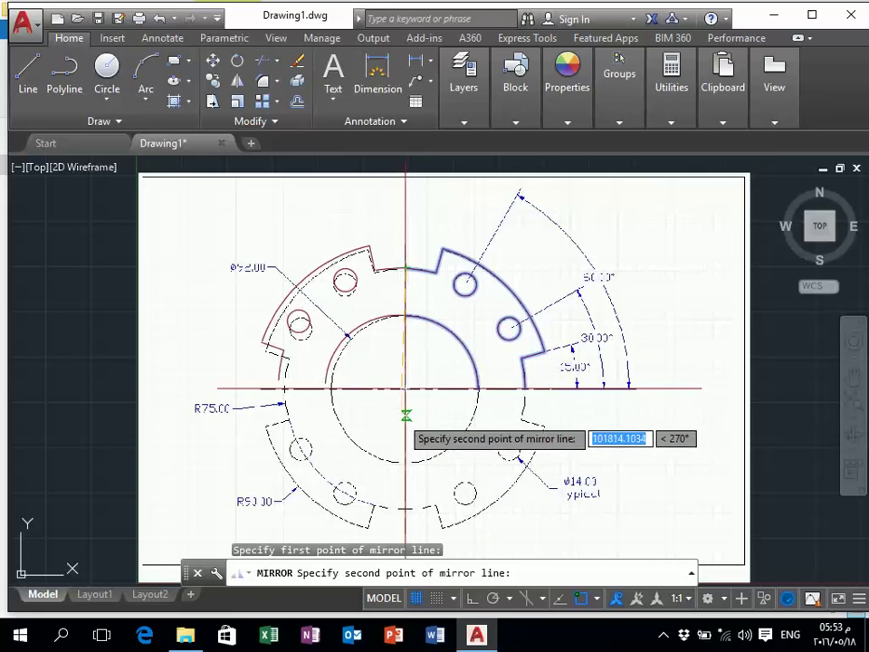
pyautogui.click(473, 602)
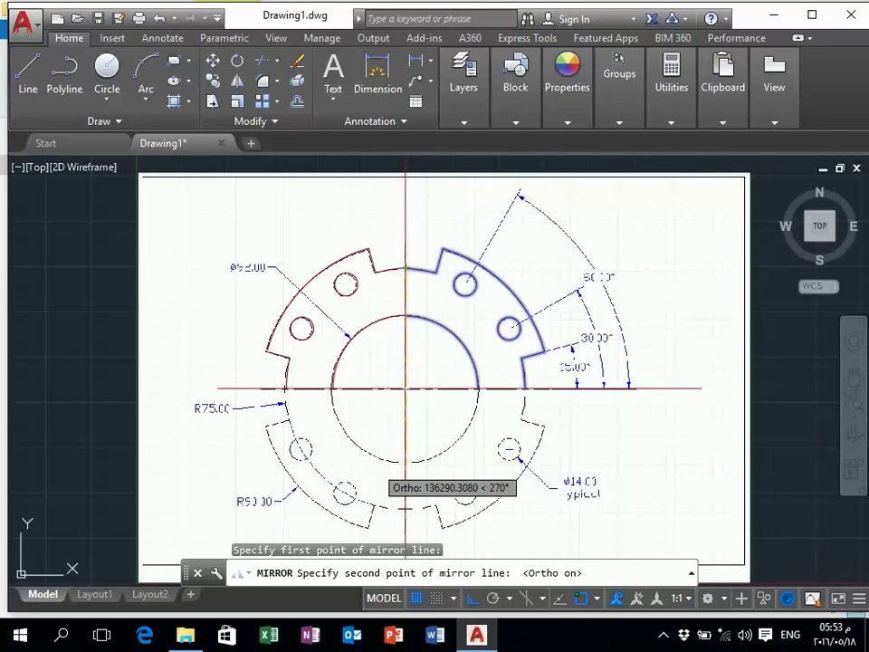
pyautogui.click(379, 472)
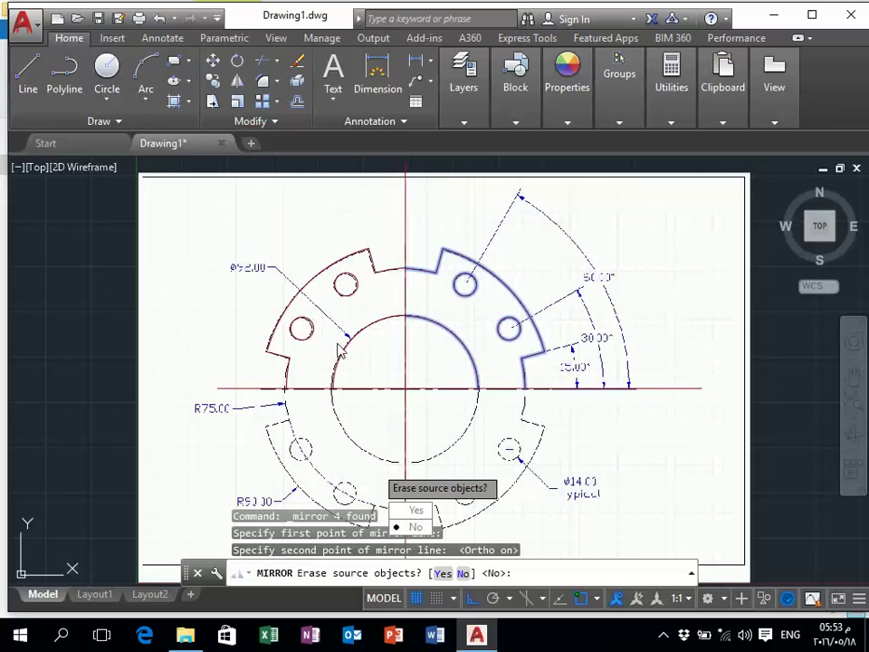
pyautogui.click(463, 574)
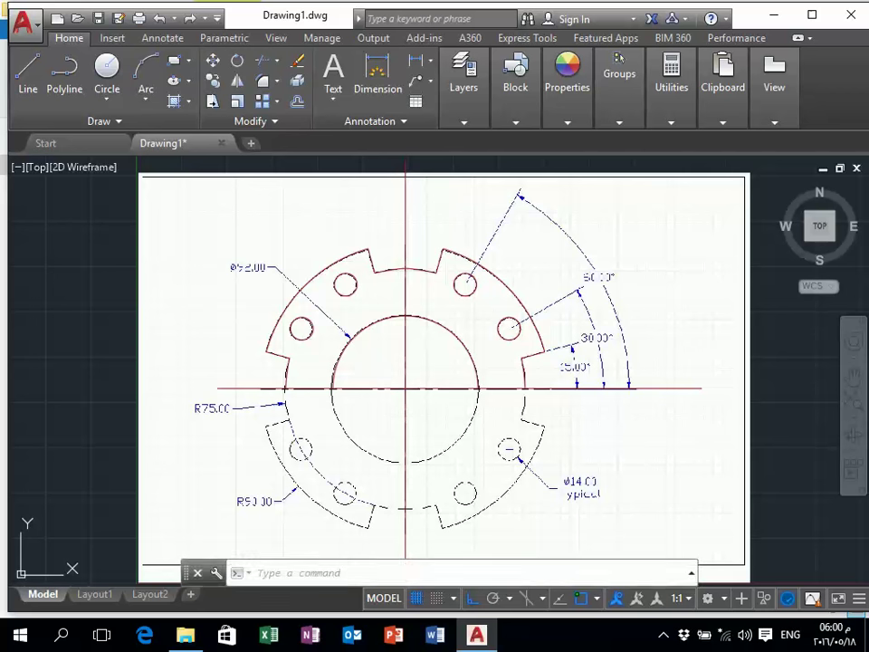
# Window-select the traced upper half and mirror it across the horizontal centreline, keeping the source.
pyautogui.click(303, 450)
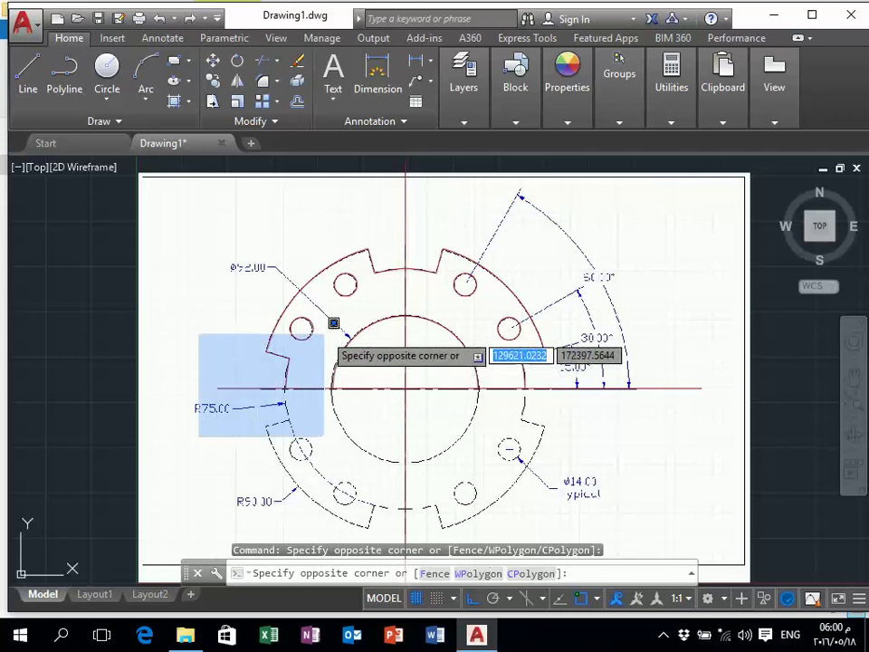
pyautogui.click(611, 206)
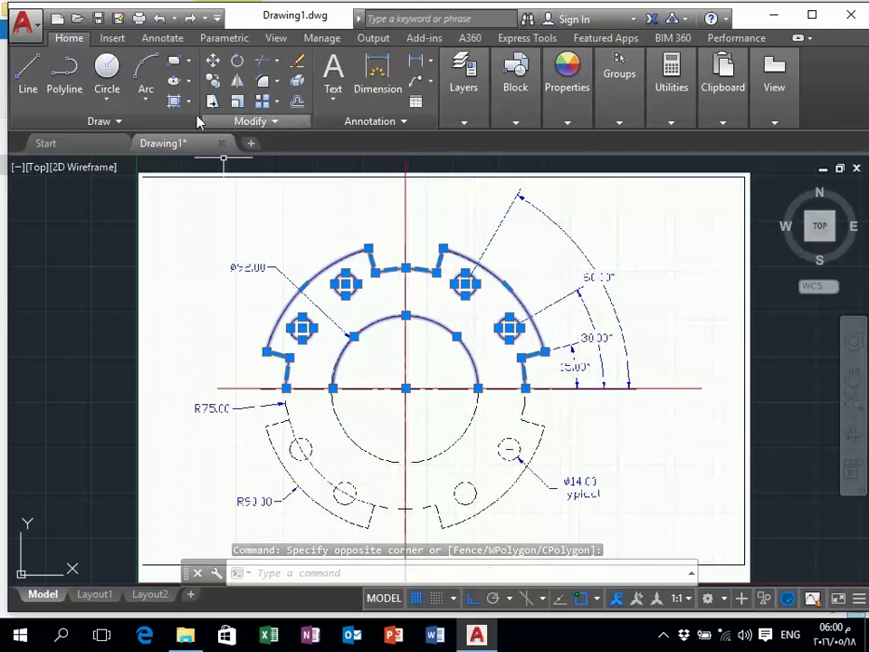
pyautogui.click(244, 82)
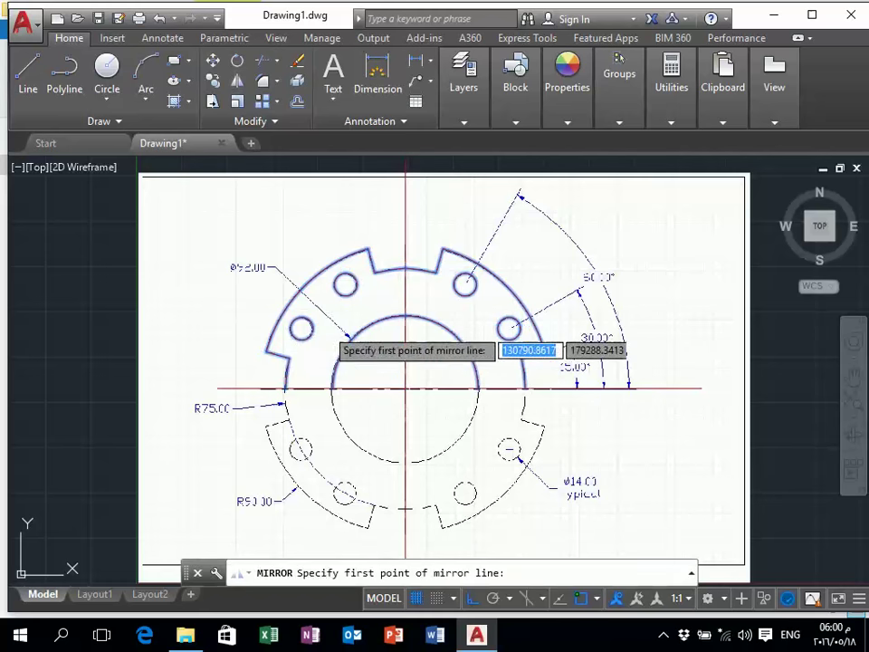
pyautogui.scroll(5, 291, 394)
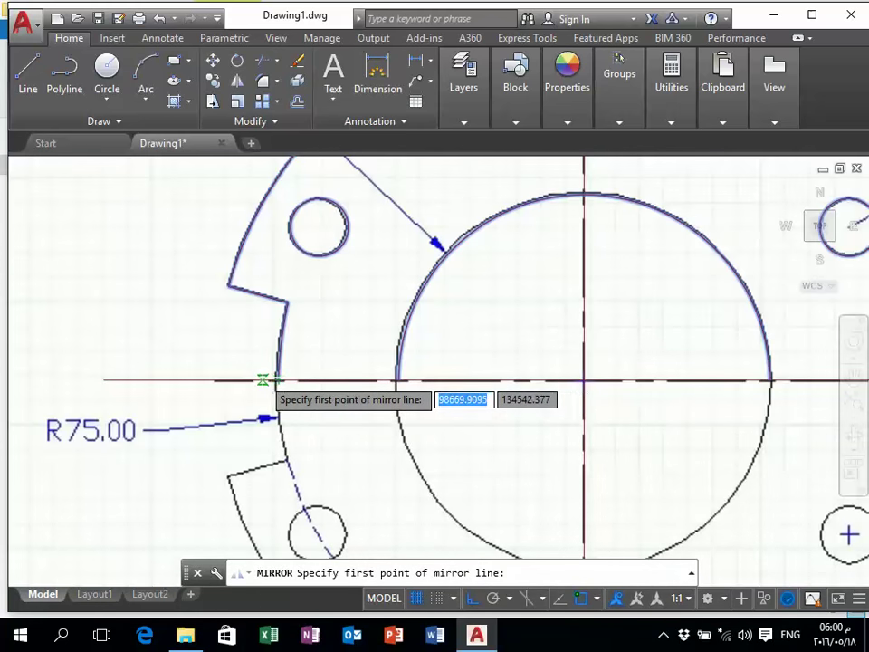
pyautogui.scroll(4, 279, 381)
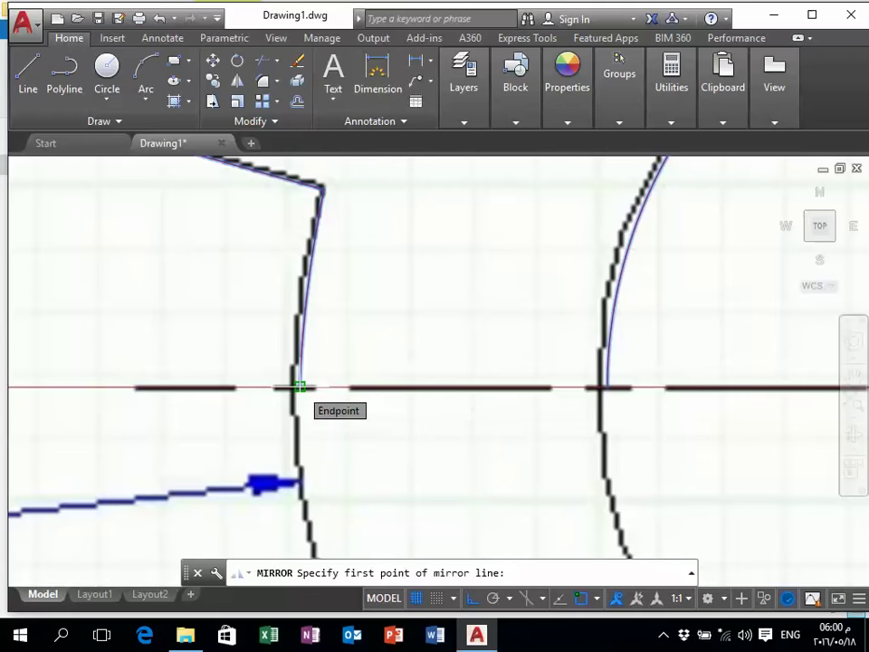
pyautogui.click(299, 387)
pyautogui.scroll(-5, 299, 387)
pyautogui.scroll(-4, 299, 387)
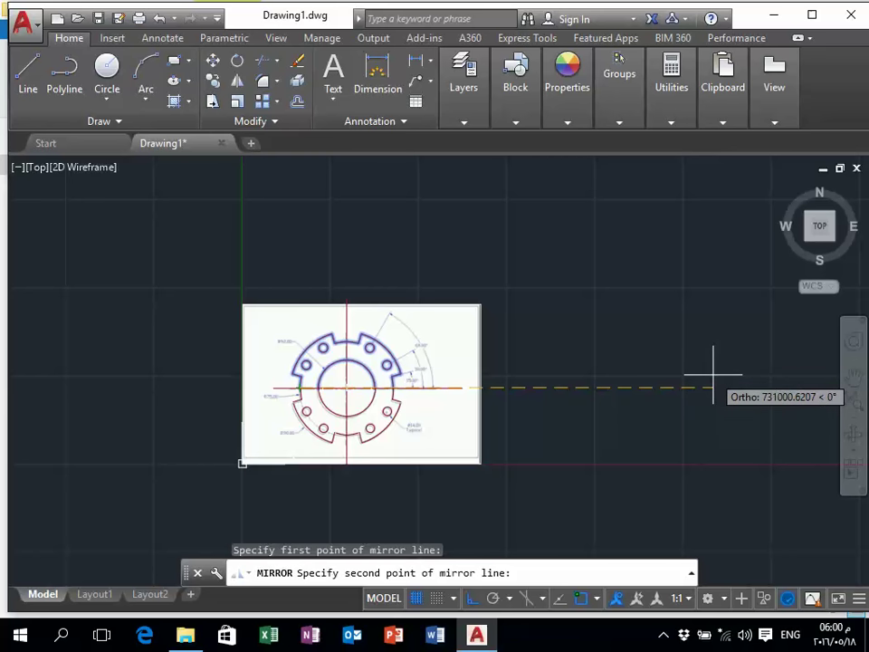
pyautogui.click(714, 373)
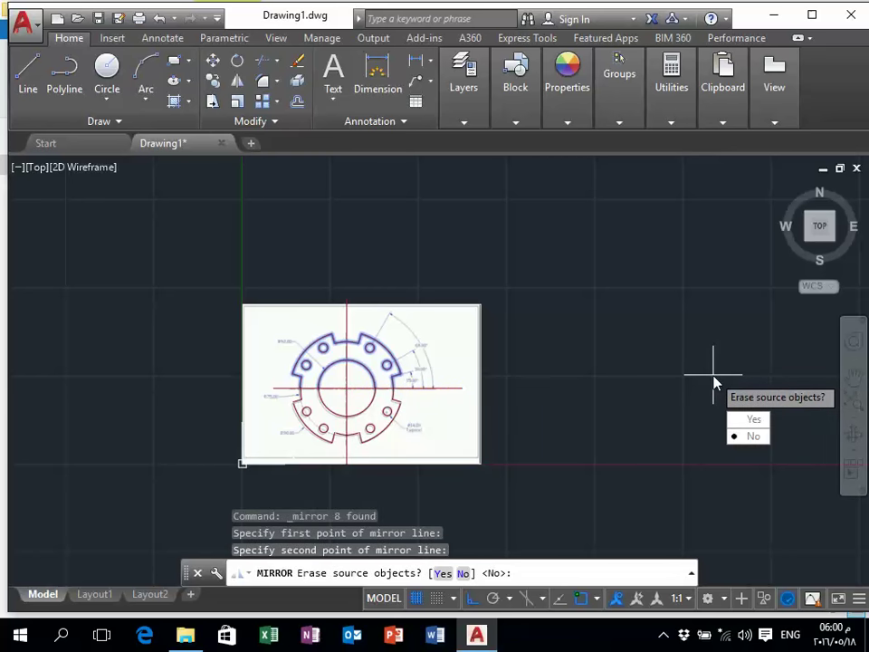
pyautogui.click(752, 440)
# Crossing-select the reference image together with its red flange trace.
pyautogui.scroll(-2, 189, 450)
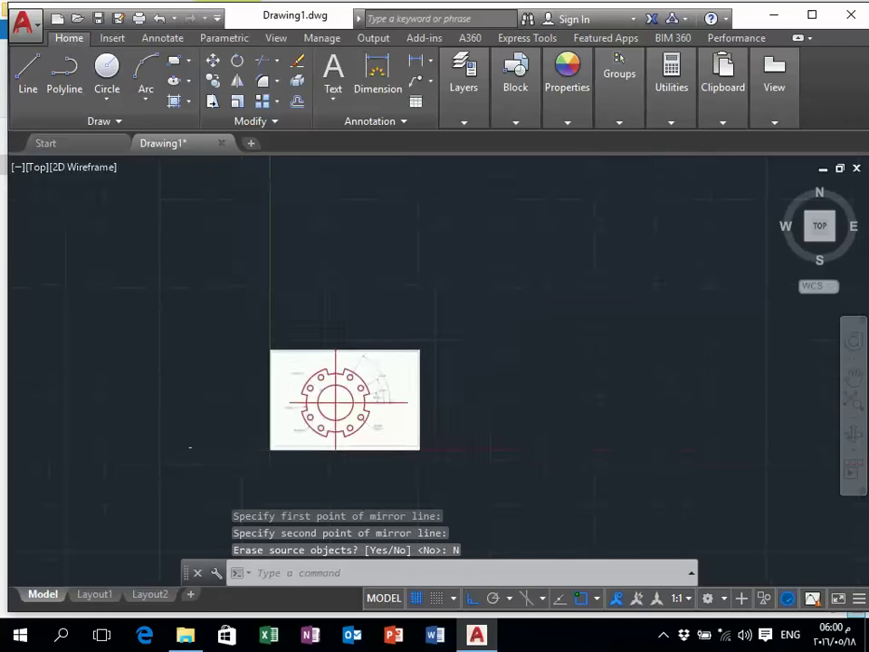
pyautogui.scroll(5, 322, 427)
pyautogui.scroll(-3, 730, 304)
pyautogui.scroll(2, 730, 305)
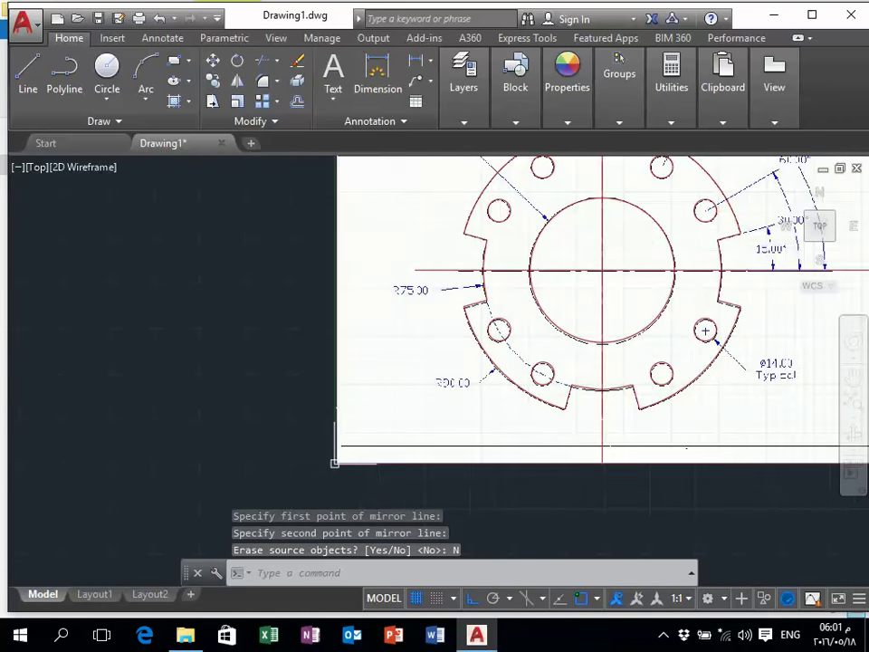
pyautogui.scroll(-1, 609, 448)
pyautogui.click(669, 443)
pyautogui.click(652, 463)
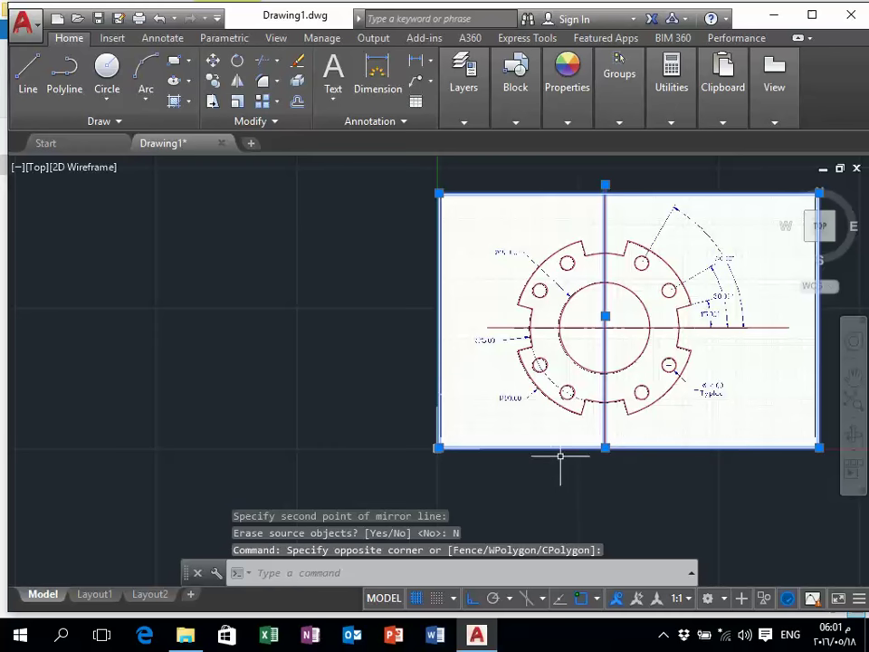
pyautogui.press('Escape')
pyautogui.scroll(-2, 387, 452)
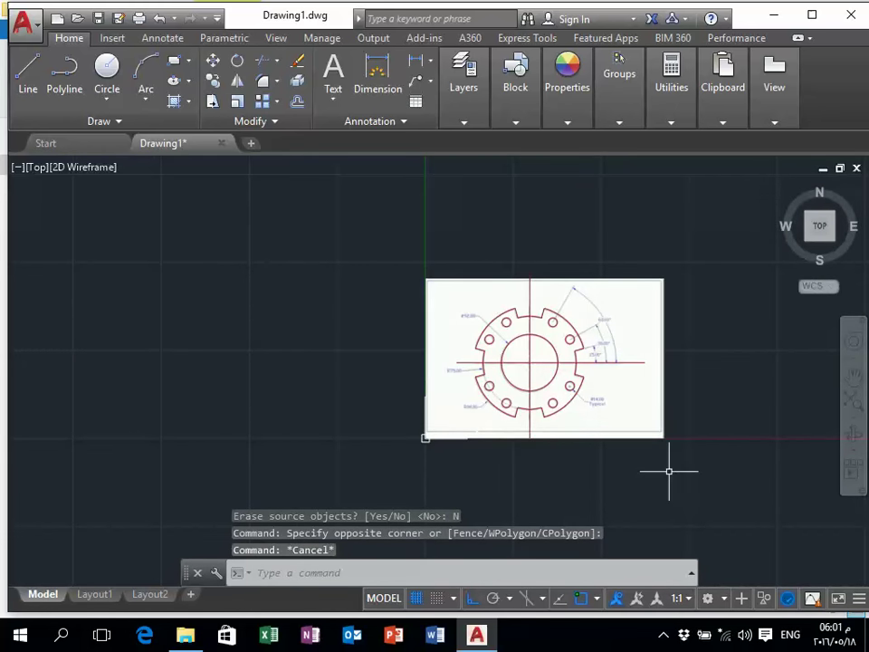
pyautogui.click(721, 464)
pyautogui.click(352, 213)
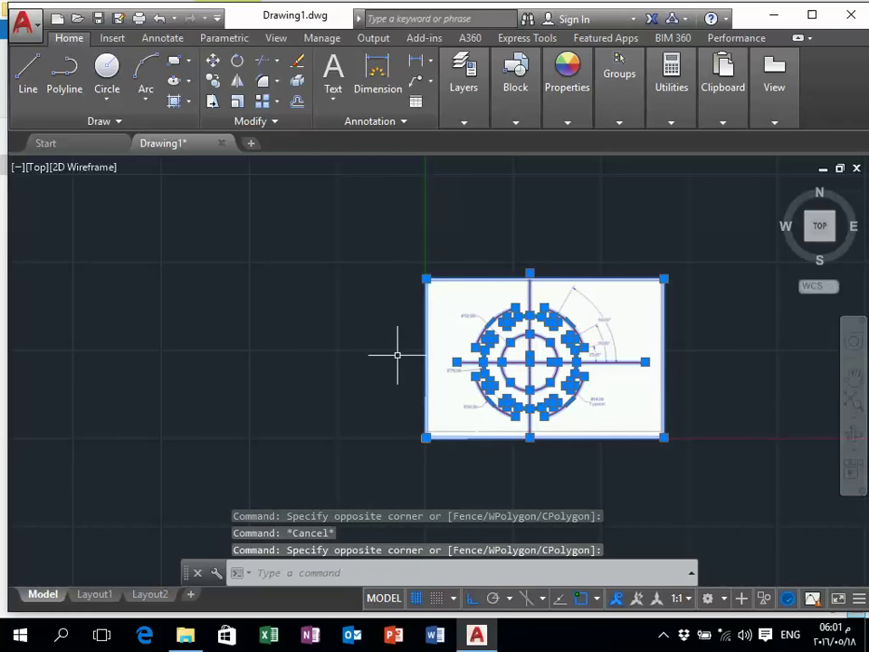
pyautogui.scroll(-2, 397, 355)
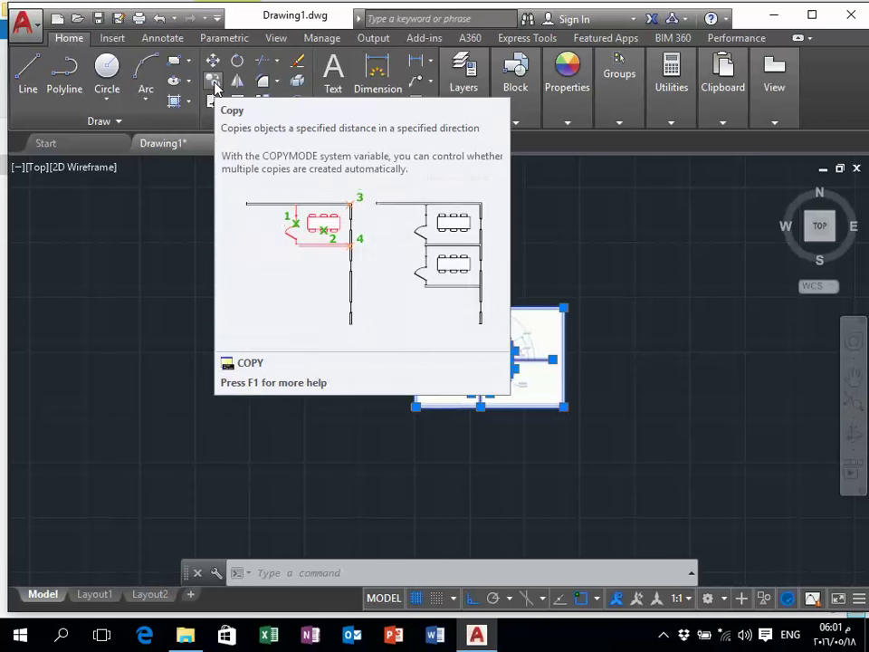
# Copy the drawing from its lower-right corner to a spot on the left.
pyautogui.click(213, 82)
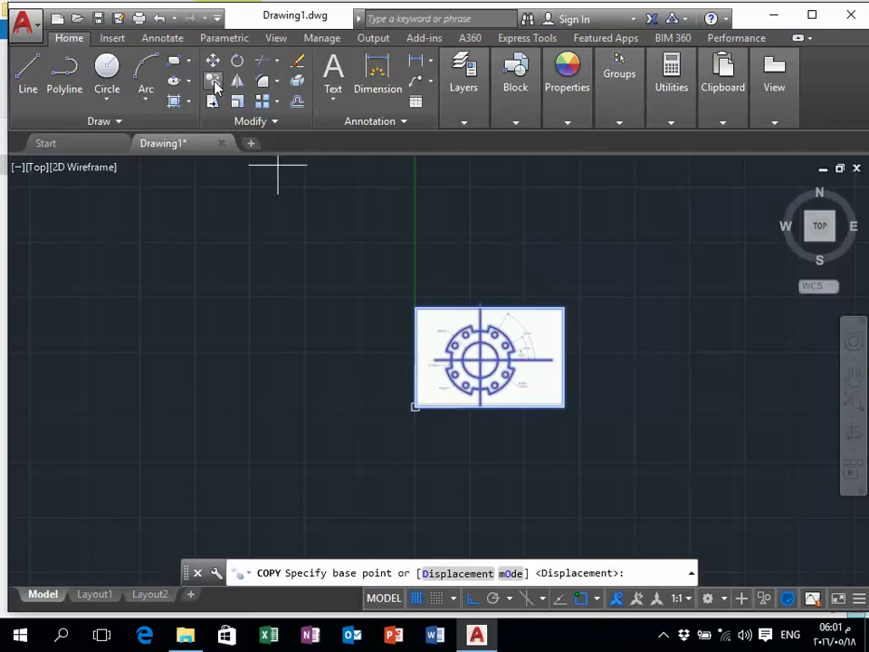
pyautogui.click(564, 406)
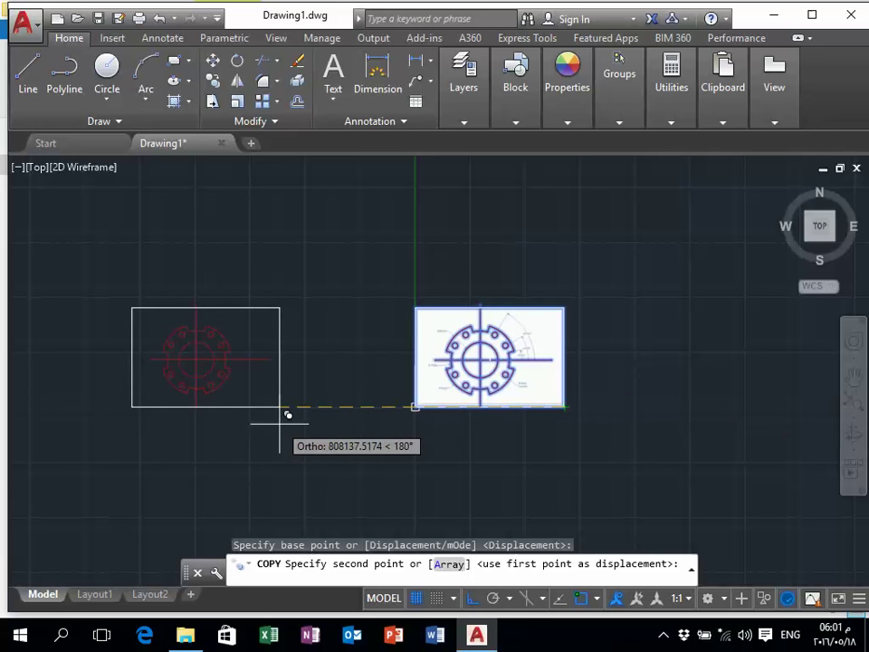
pyautogui.click(279, 423)
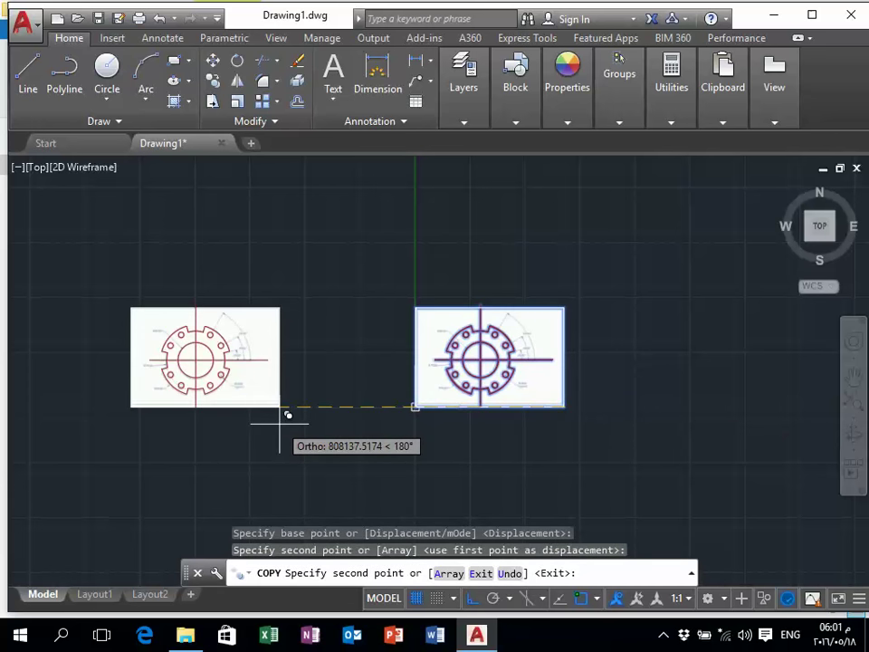
pyautogui.press('Escape')
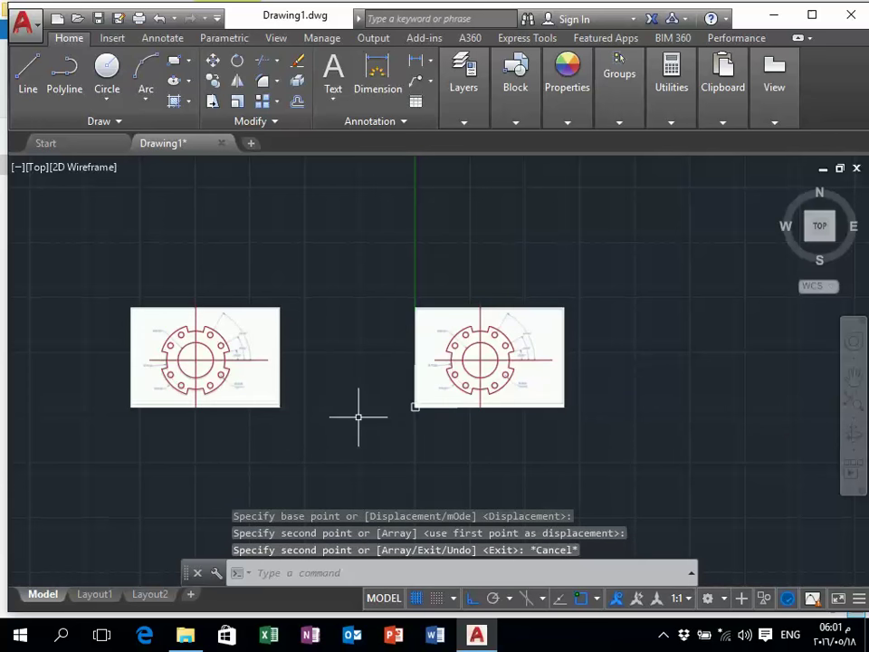
# Erase the left copy's reference image and its vertical and horizontal red centrelines.
pyautogui.scroll(5, 213, 405)
pyautogui.click(468, 378)
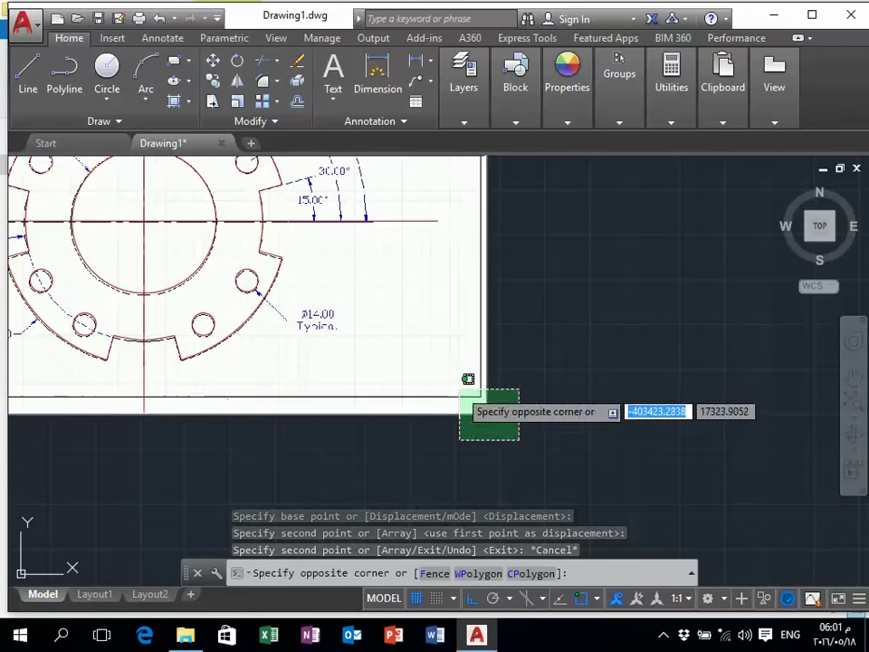
pyautogui.click(462, 399)
pyautogui.press('Delete')
pyautogui.scroll(-5, 467, 405)
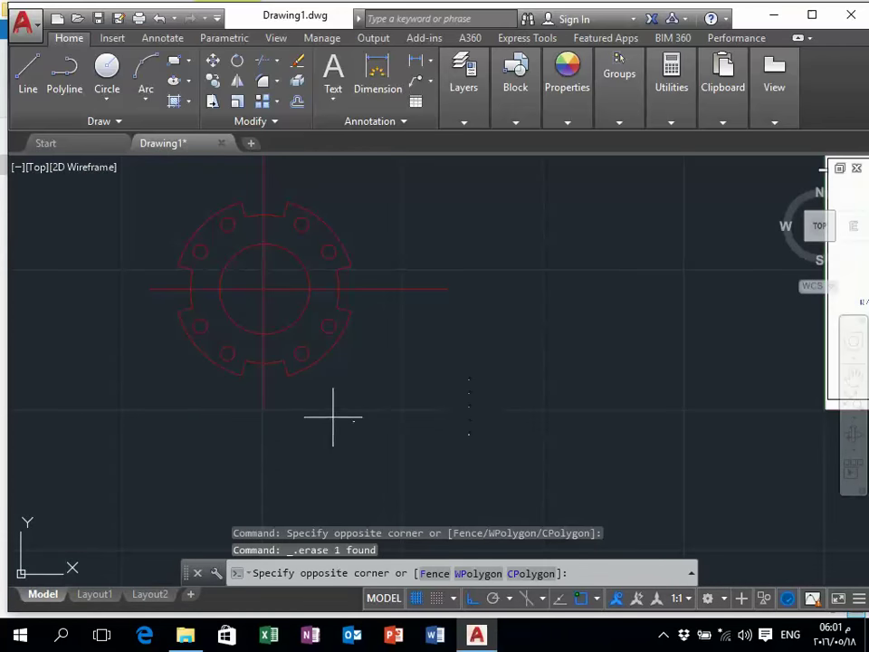
pyautogui.click(200, 384)
pyautogui.press('Delete')
pyautogui.click(430, 289)
pyautogui.press('Delete')
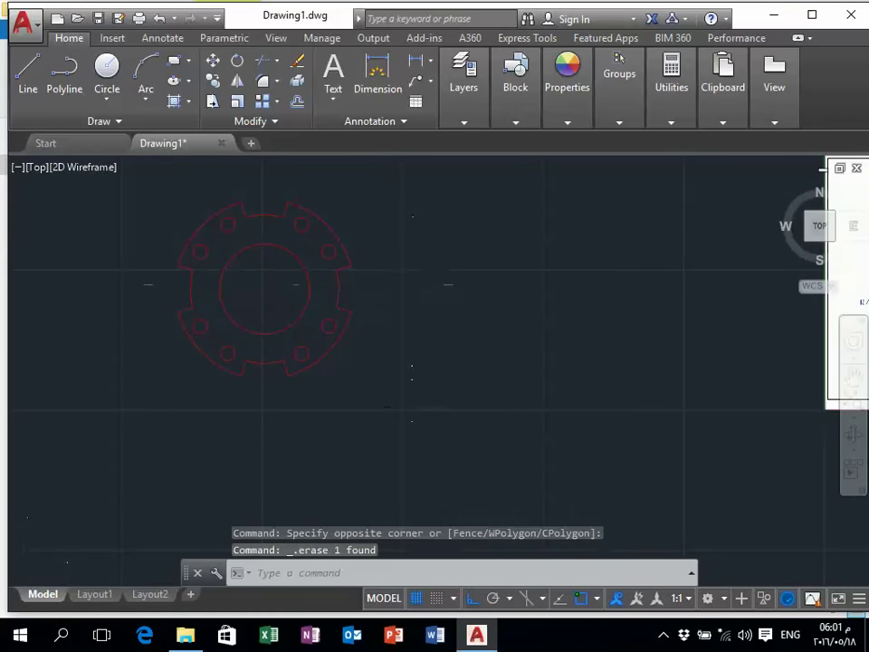
pyautogui.scroll(-3, 430, 401)
pyautogui.scroll(4, 602, 460)
# Select the whole flange outline and change its colour to yellow (248,215,49).
pyautogui.click(645, 473)
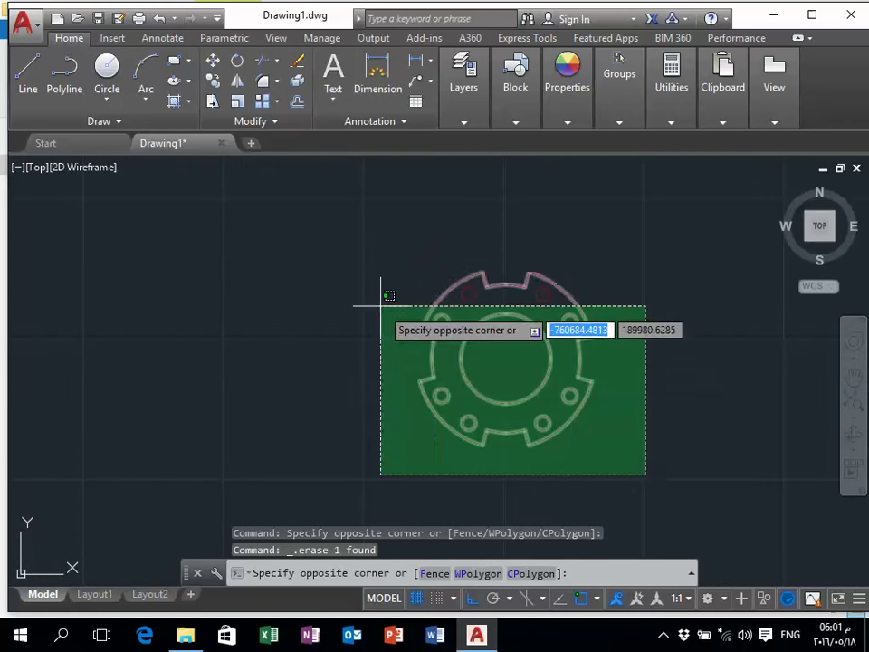
pyautogui.click(353, 235)
pyautogui.click(563, 123)
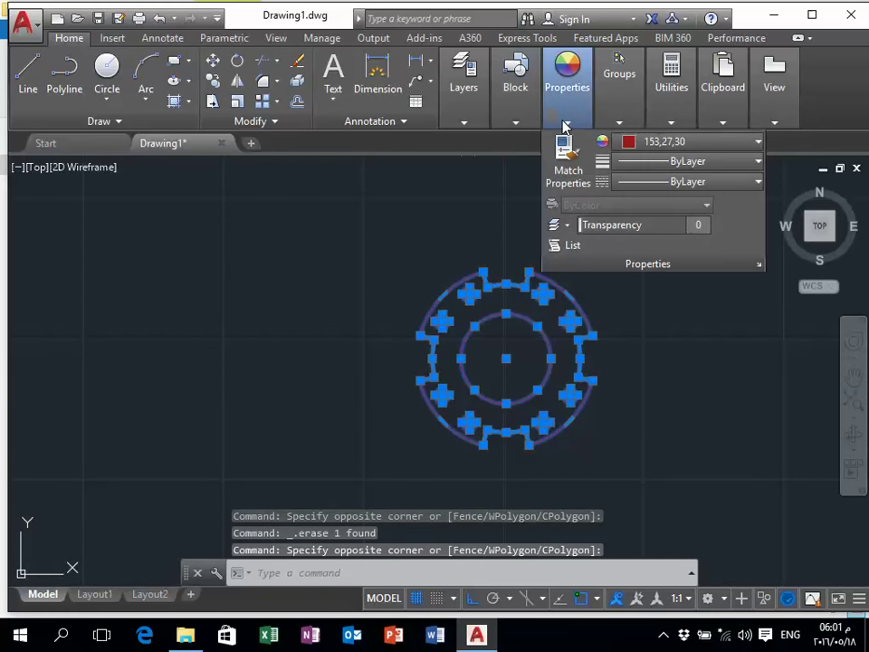
pyautogui.click(620, 123)
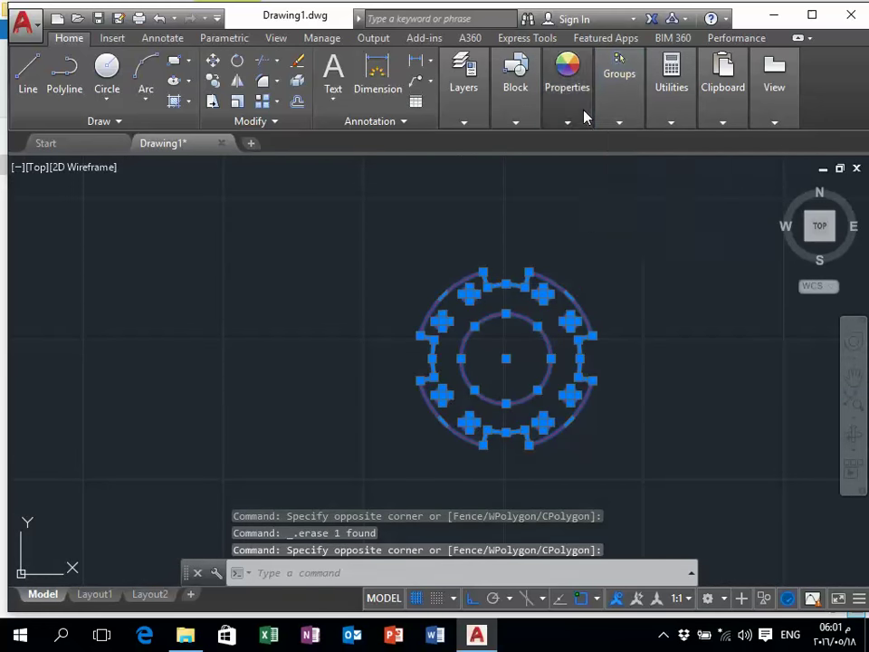
pyautogui.click(619, 122)
pyautogui.click(567, 122)
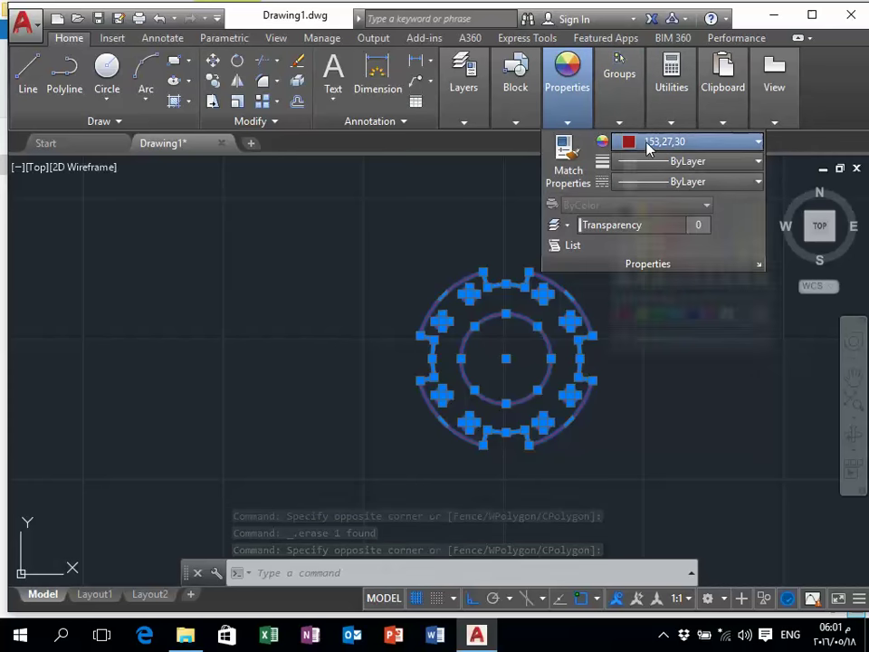
pyautogui.click(648, 145)
pyautogui.click(641, 208)
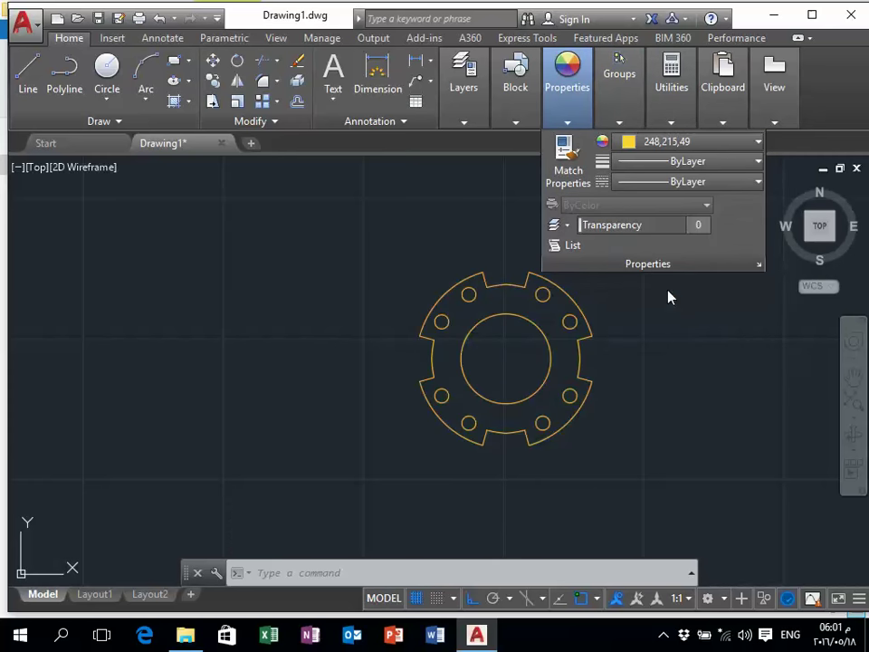
pyautogui.click(695, 365)
pyautogui.press('Escape')
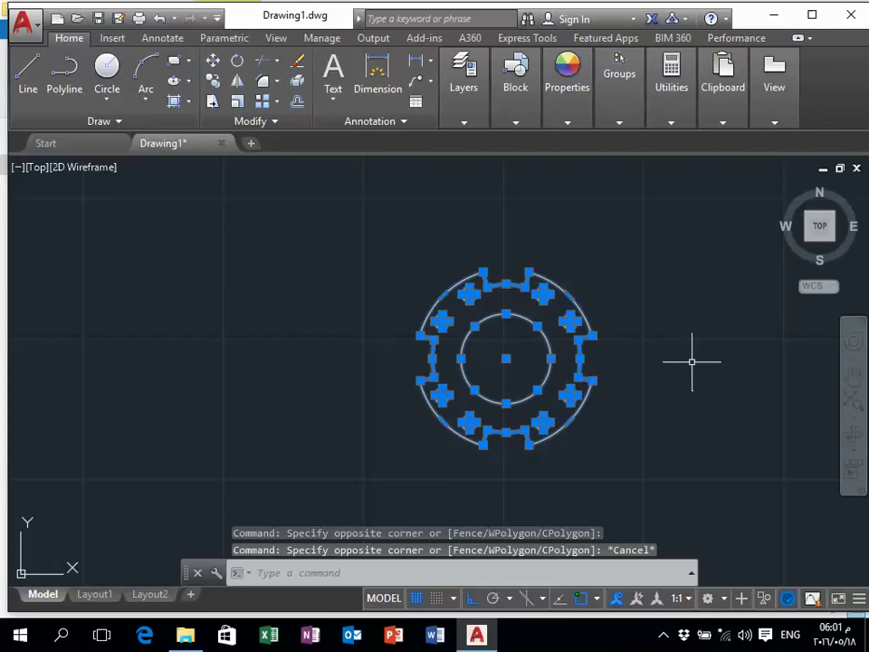
pyautogui.press('Escape')
pyautogui.moveTo(655, 359); pyautogui.dragTo(498, 319, button='middle')
# Window-select the reference image beside the yellow flange.
pyautogui.scroll(-5, 411, 331)
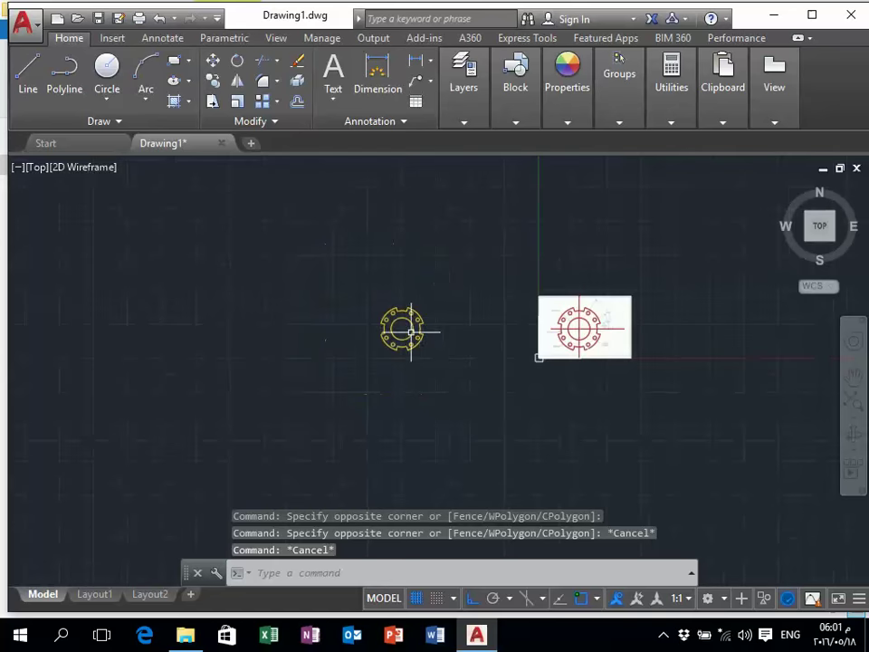
pyautogui.scroll(2, 411, 353)
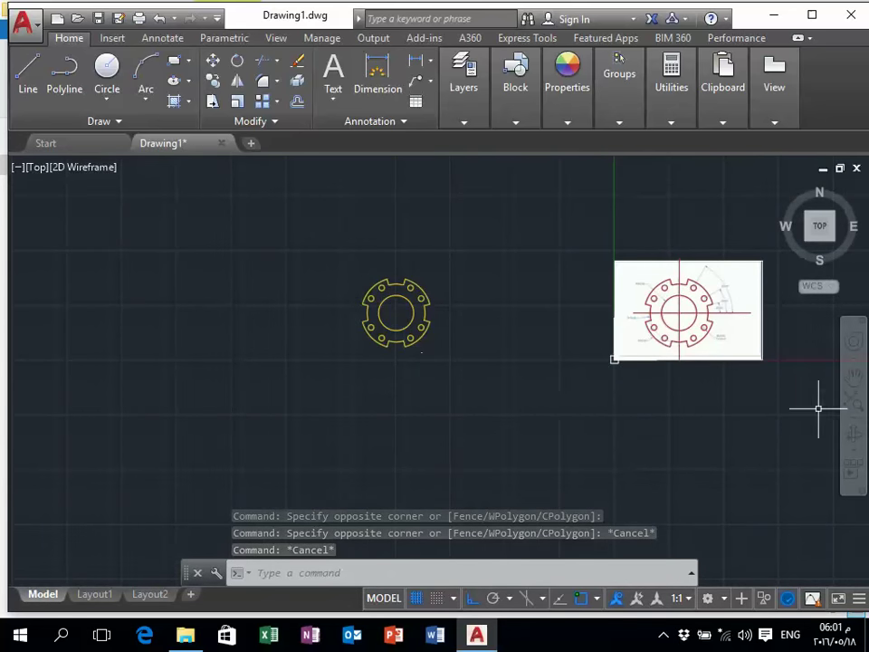
pyautogui.click(795, 364)
pyautogui.click(765, 355)
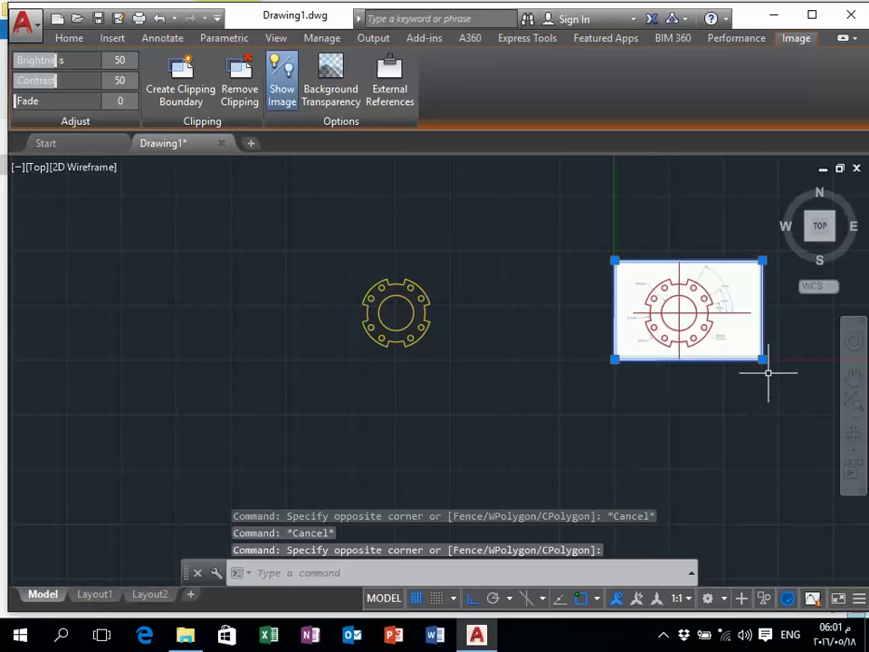
pyautogui.press('Escape')
pyautogui.scroll(5, 768, 369)
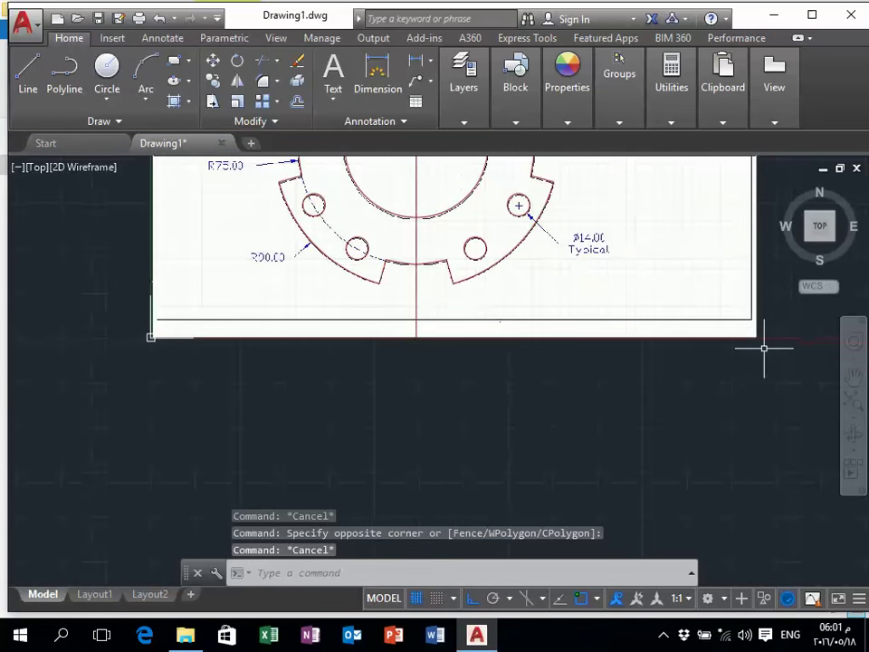
pyautogui.click(759, 339)
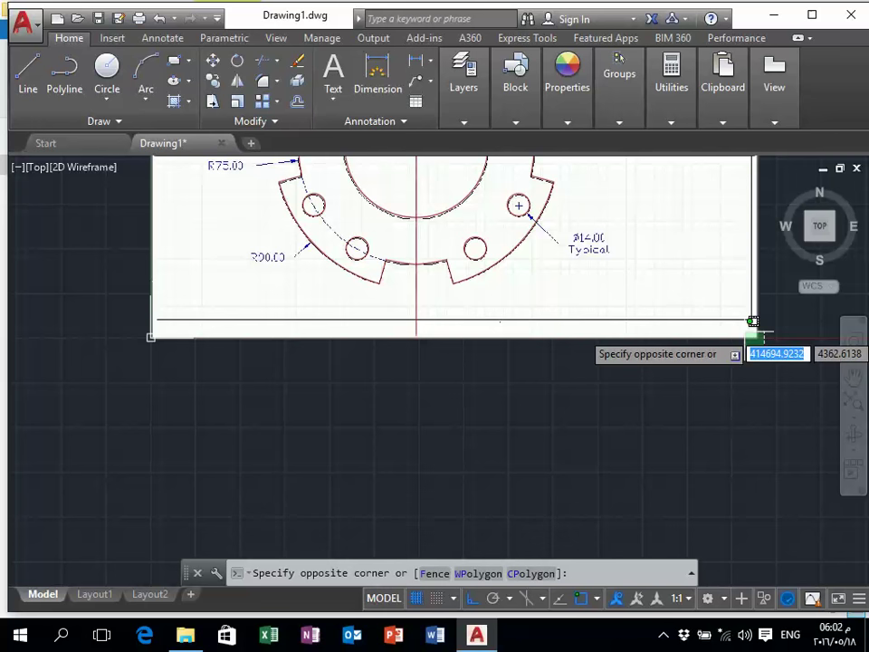
pyautogui.click(752, 321)
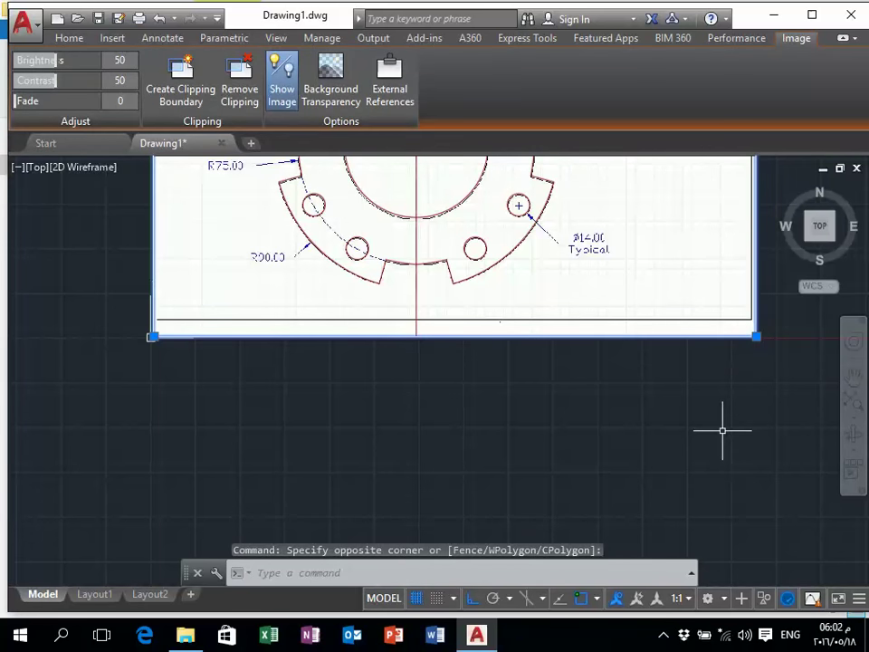
# Copy the reference image with CO and place it left of the yellow flange.
pyautogui.write('co')
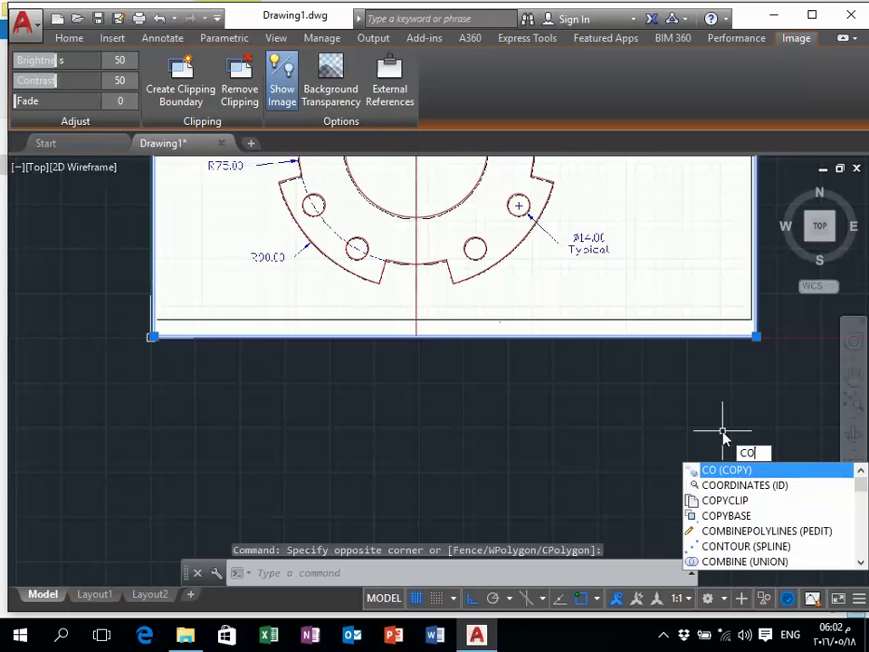
pyautogui.press('Return')
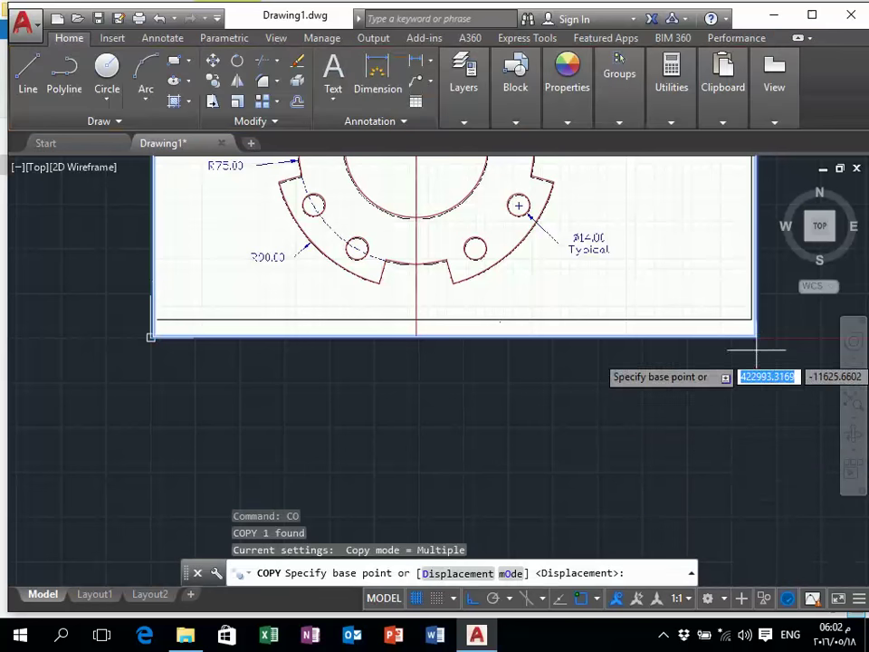
pyautogui.click(759, 345)
pyautogui.middleClick(760, 334)
pyautogui.middleClick(761, 334)
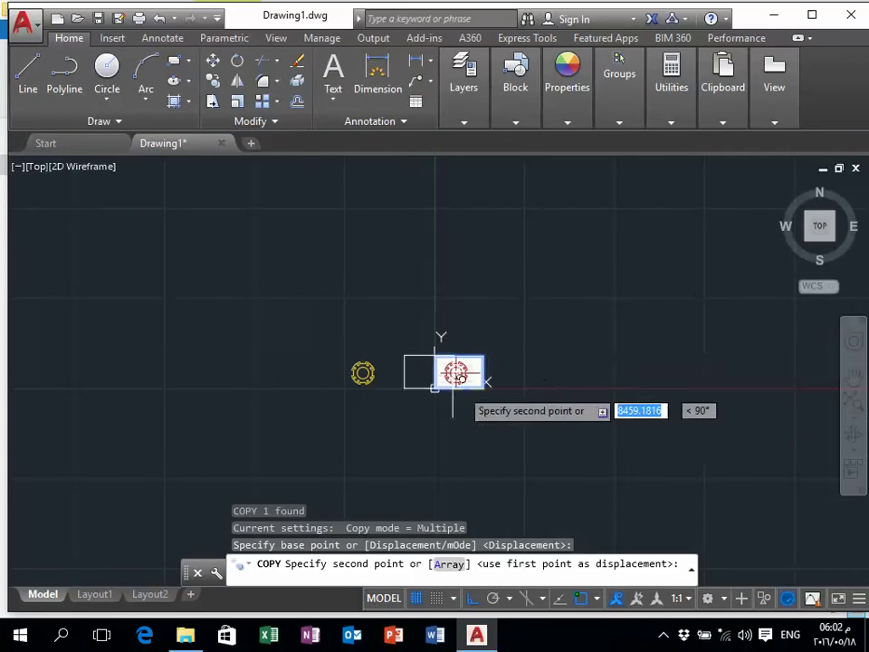
pyautogui.click(321, 388)
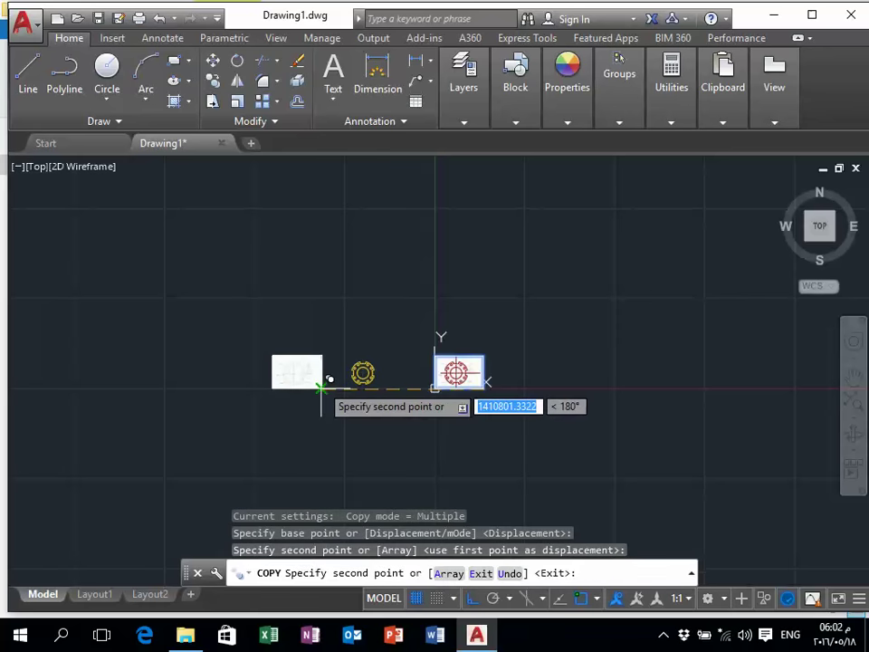
pyautogui.press('Escape')
pyautogui.scroll(8, 299, 371)
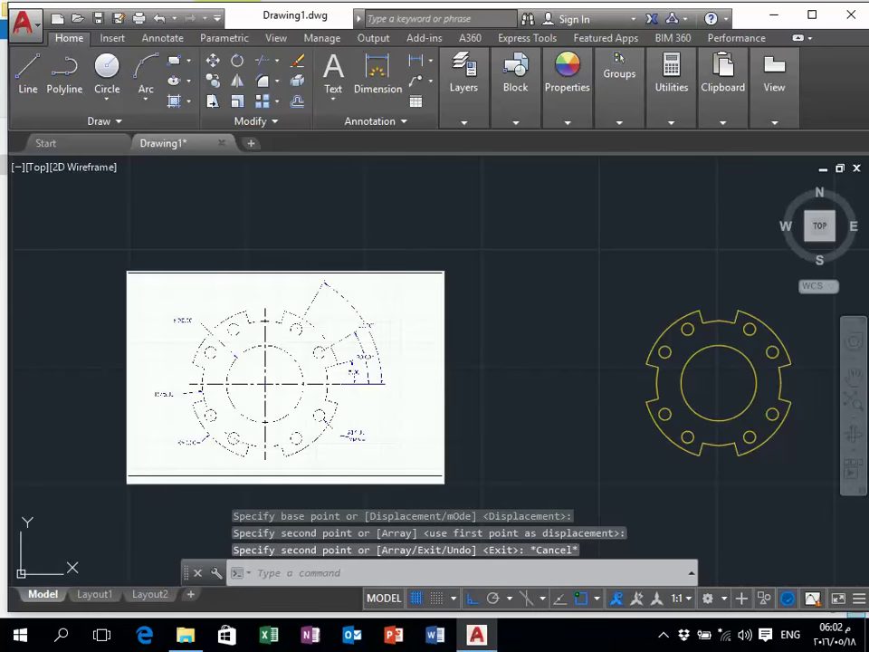
pyautogui.scroll(-3, 298, 386)
pyautogui.moveTo(656, 407); pyautogui.dragTo(531, 379, button='middle')
pyautogui.scroll(-3, 425, 358)
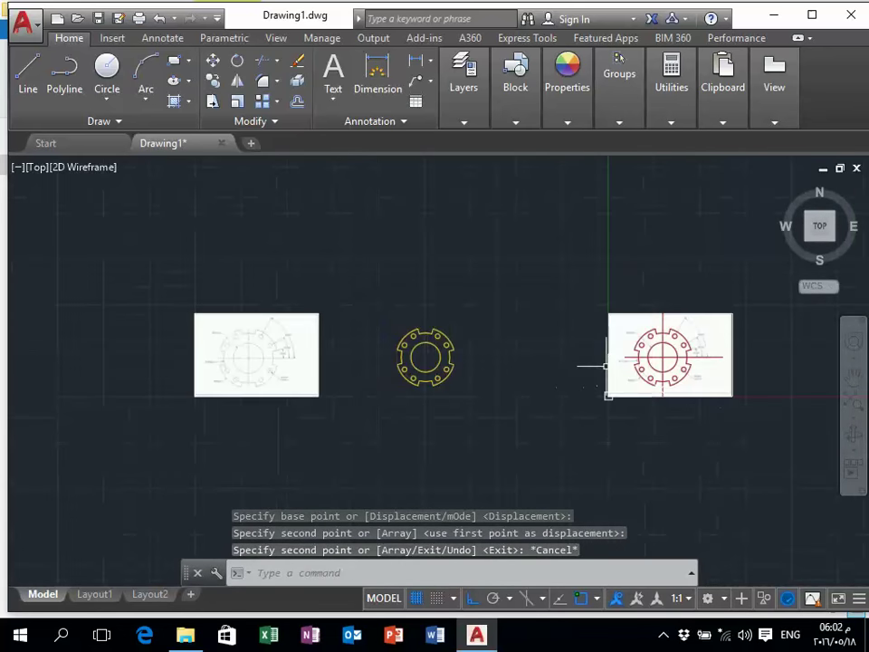
pyautogui.scroll(4, 607, 367)
pyautogui.scroll(-2, 561, 410)
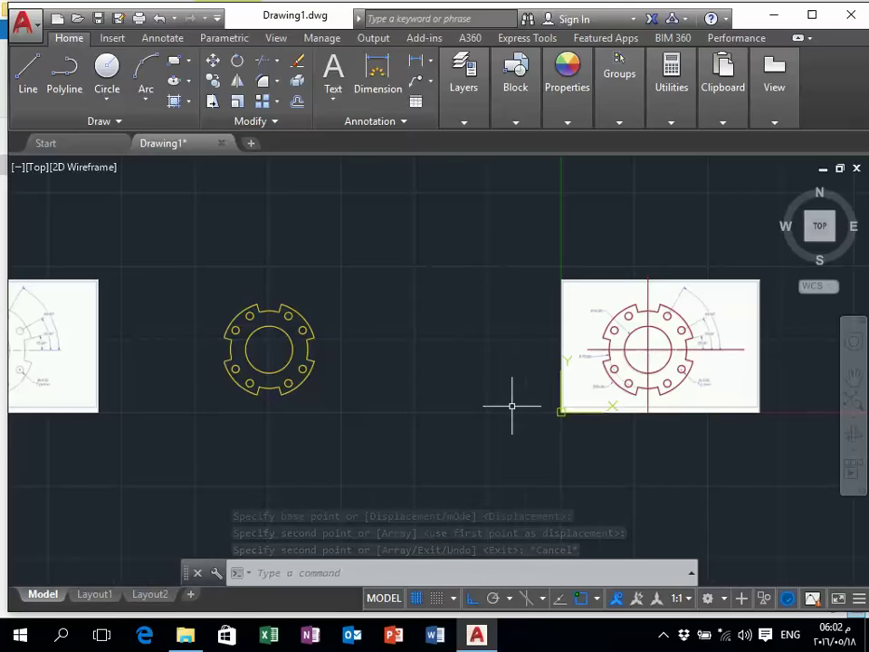
# Centre the flange in view and regenerate the drawing with RE.
pyautogui.scroll(4, 512, 405)
pyautogui.moveTo(297, 388); pyautogui.dragTo(861, 344, button='middle')
pyautogui.scroll(-4, 847, 444)
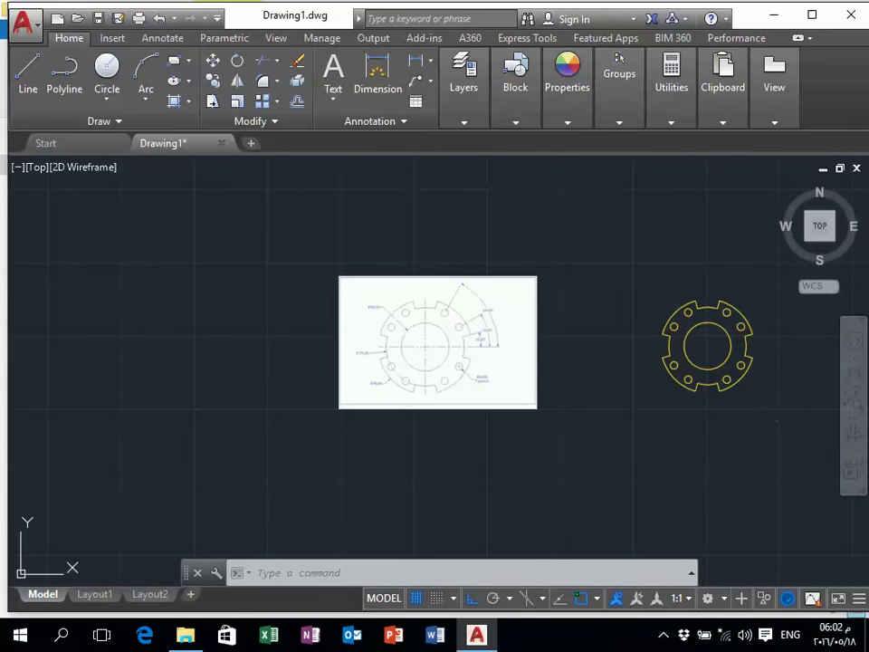
pyautogui.scroll(5, 466, 361)
pyautogui.scroll(-3, 489, 345)
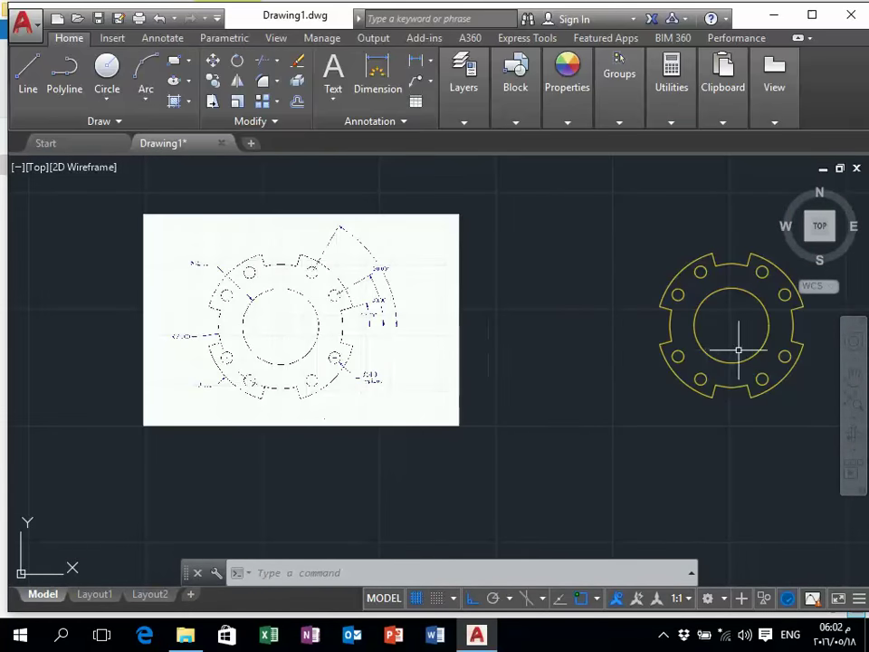
pyautogui.scroll(2, 739, 350)
pyautogui.moveTo(663, 360); pyautogui.dragTo(482, 374, button='middle')
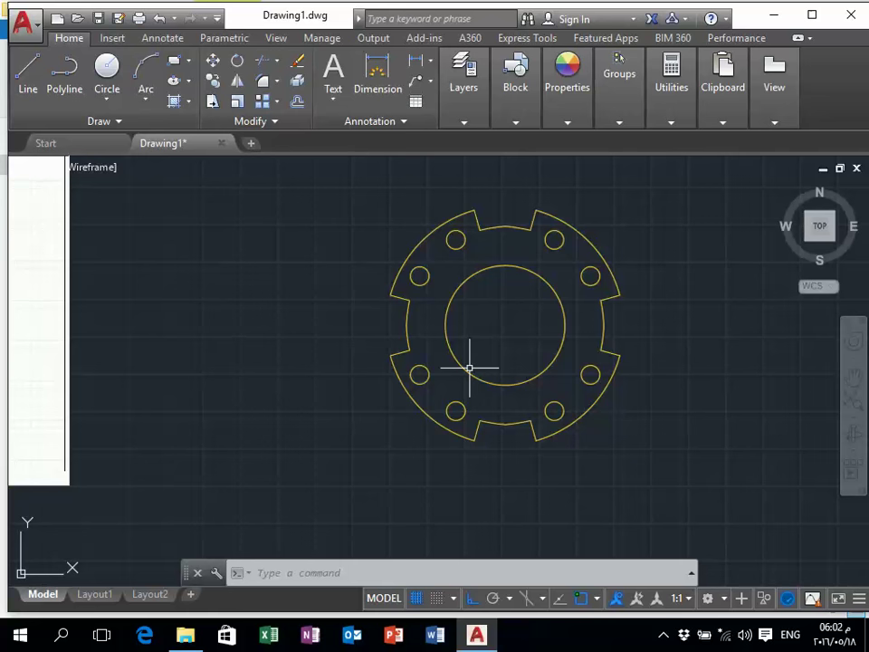
pyautogui.write('re')
pyautogui.press('Return')
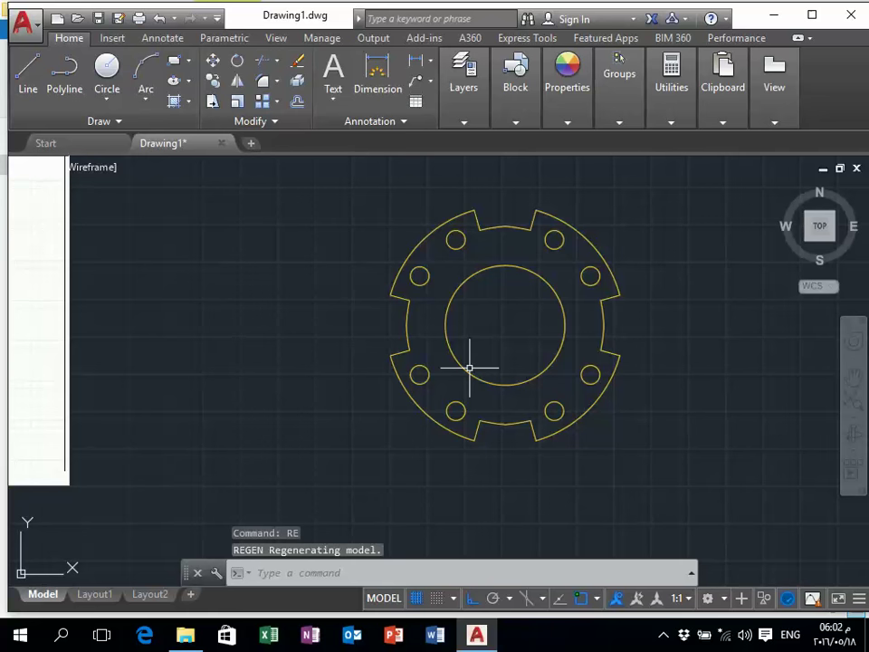
# Launch File Explorer from AutoCAD with the EXPLORER command.
pyautogui.press('Escape')
pyautogui.write('explorer')
pyautogui.press('Return')
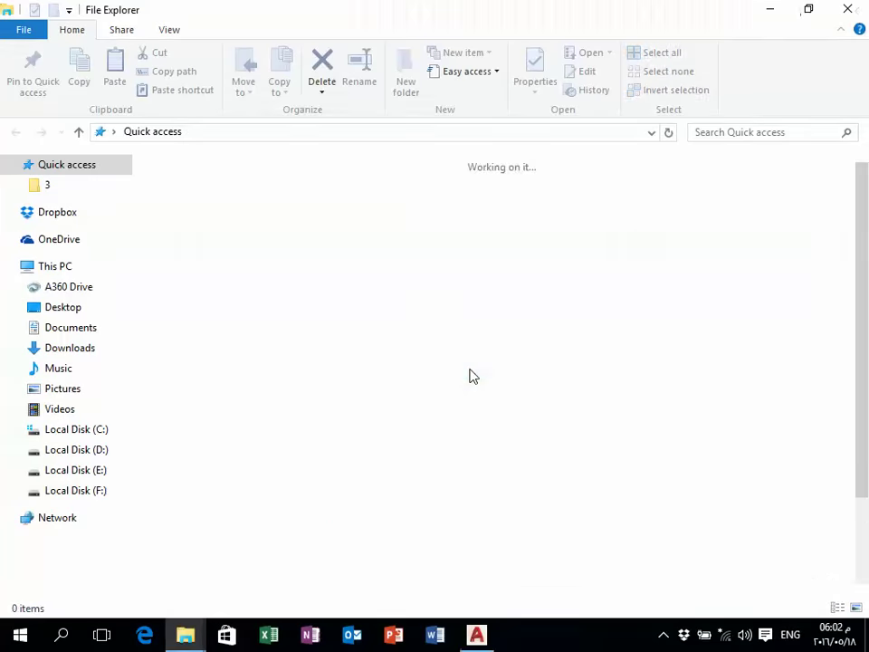
# Close the File Explorer window to return to the yellow flange drawing.
pyautogui.click(849, 9)
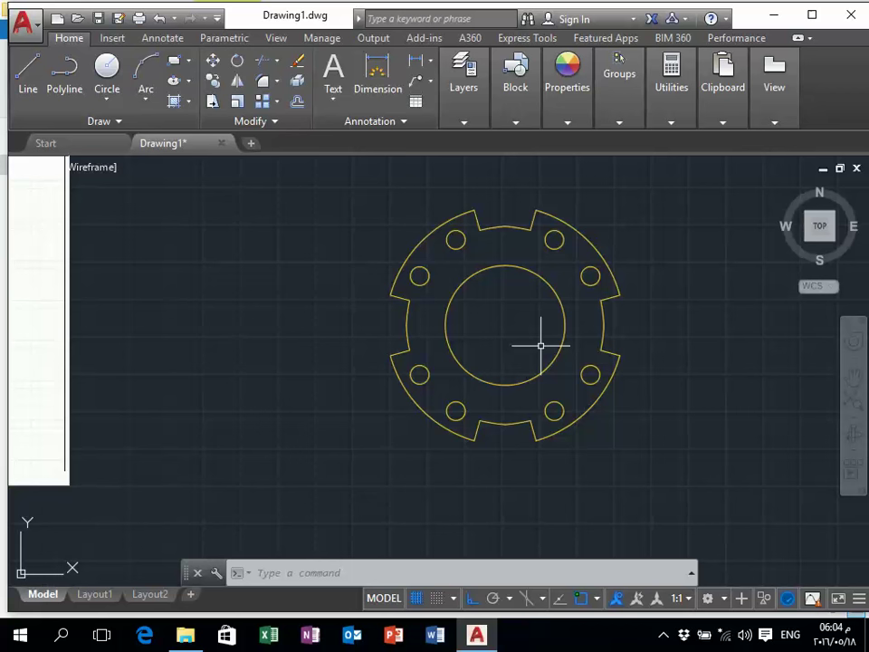
# Open Options with OP and show its Display settings.
pyautogui.write('op')
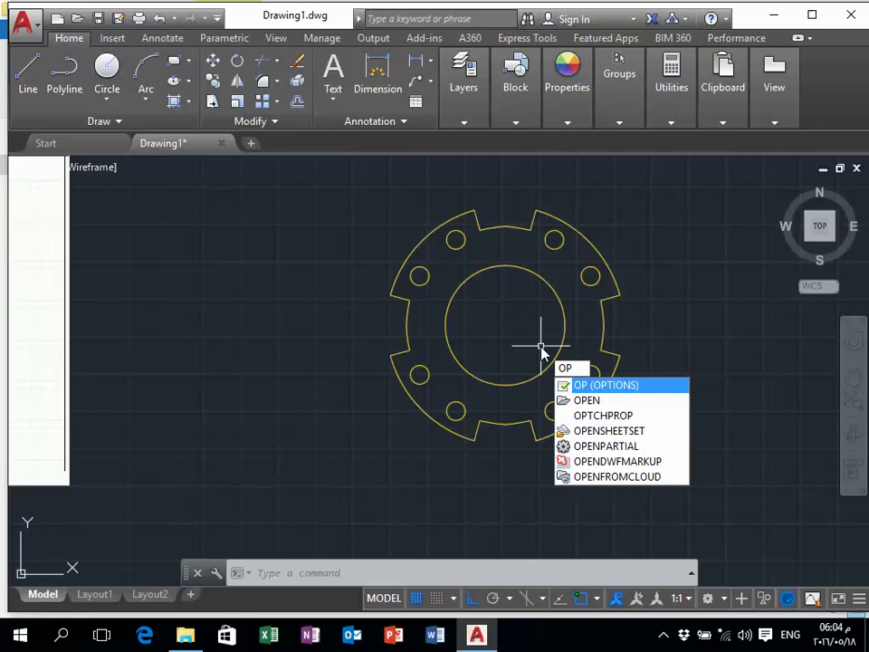
pyautogui.press('Return')
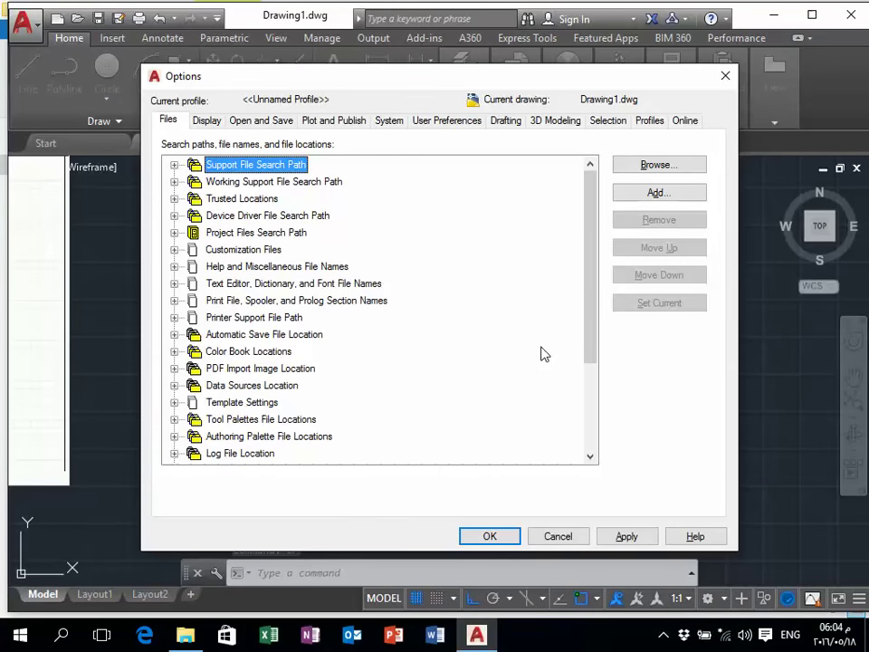
pyautogui.click(207, 124)
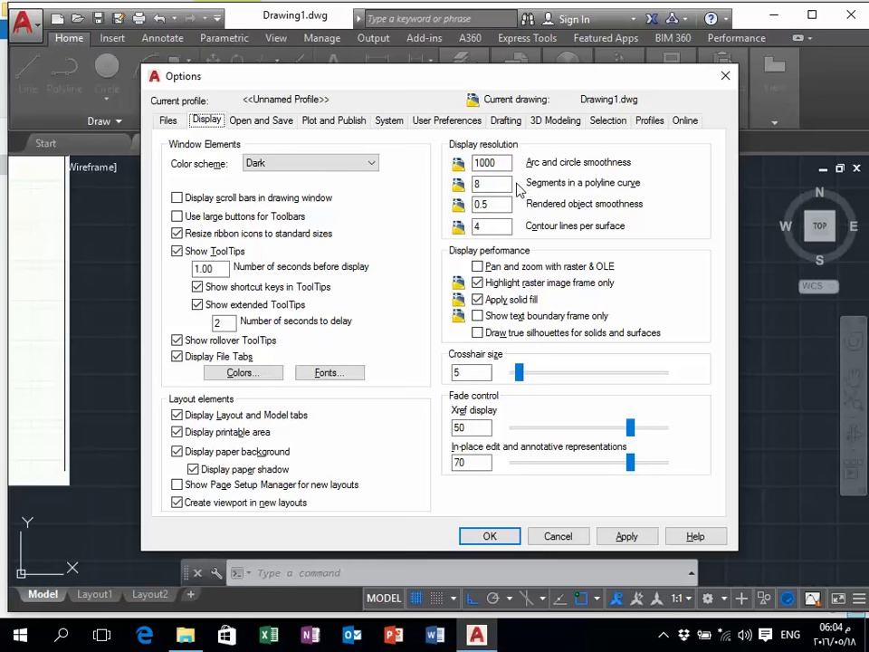
pyautogui.doubleClick(507, 183)
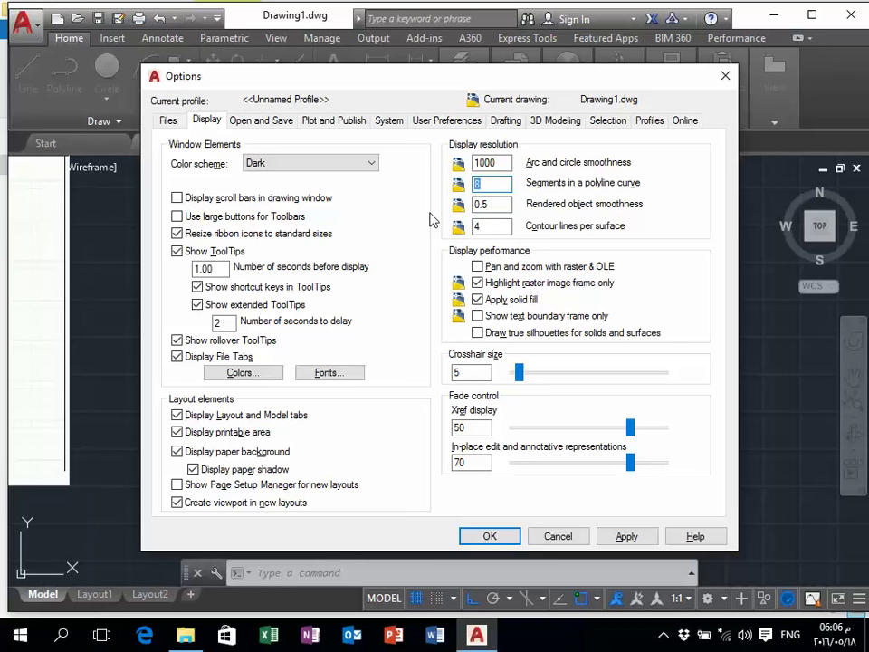
# Enter 32 polyline curve segments, smoothness 10 and 10 contour lines, then apply.
pyautogui.write('32')
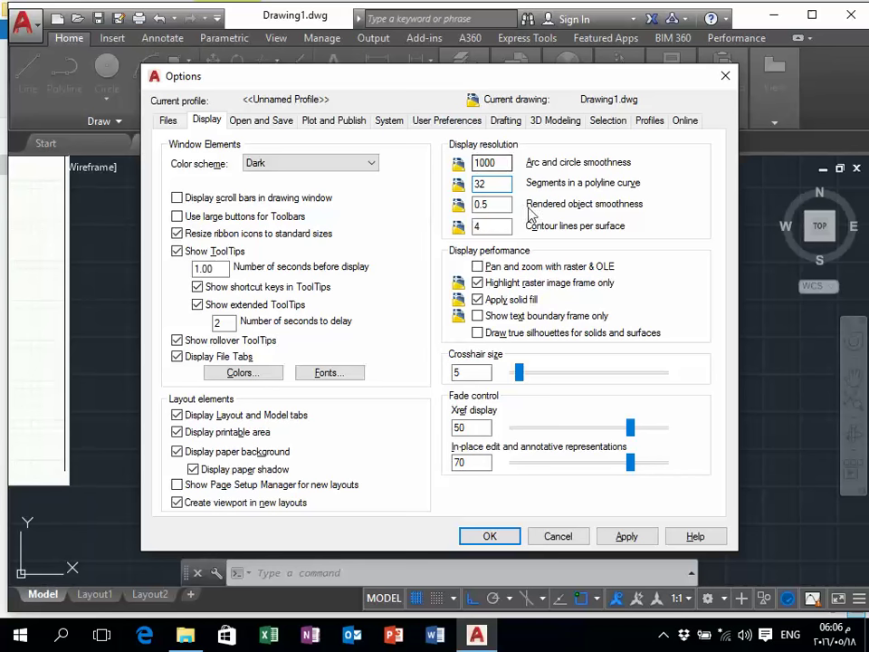
pyautogui.moveTo(493, 204); pyautogui.dragTo(442, 237)
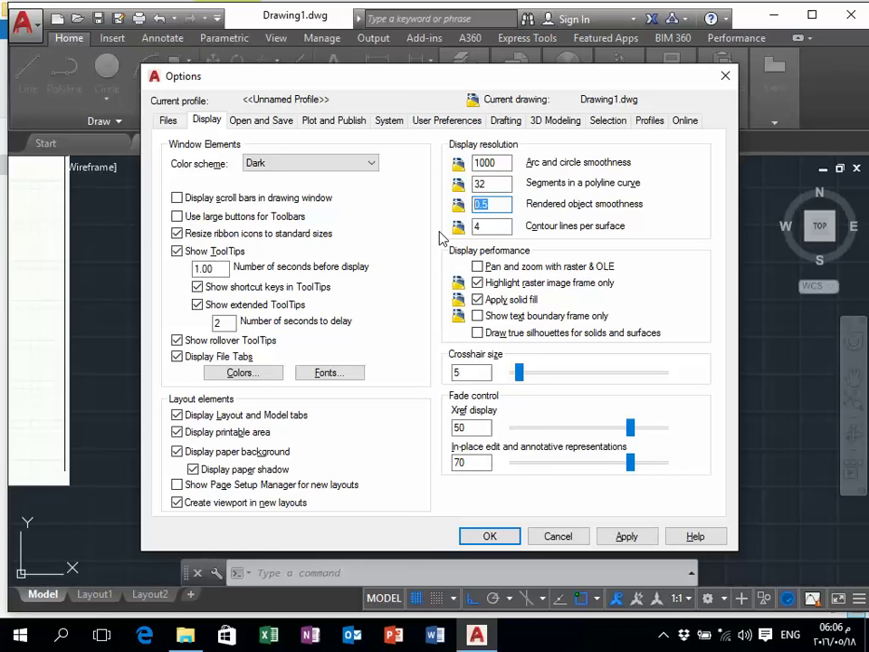
pyautogui.write('10')
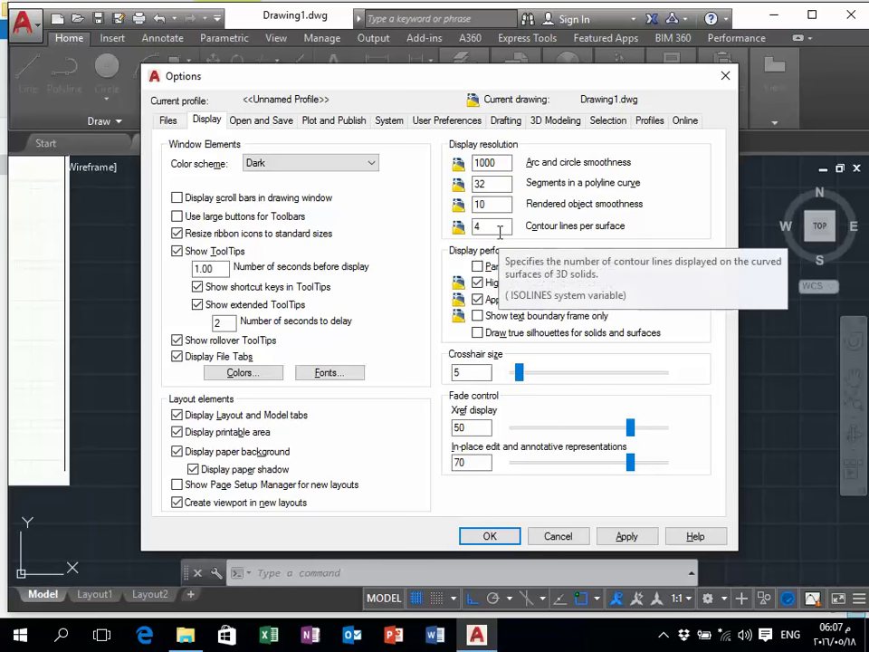
pyautogui.moveTo(494, 226)
pyautogui.doubleClick(500, 232)
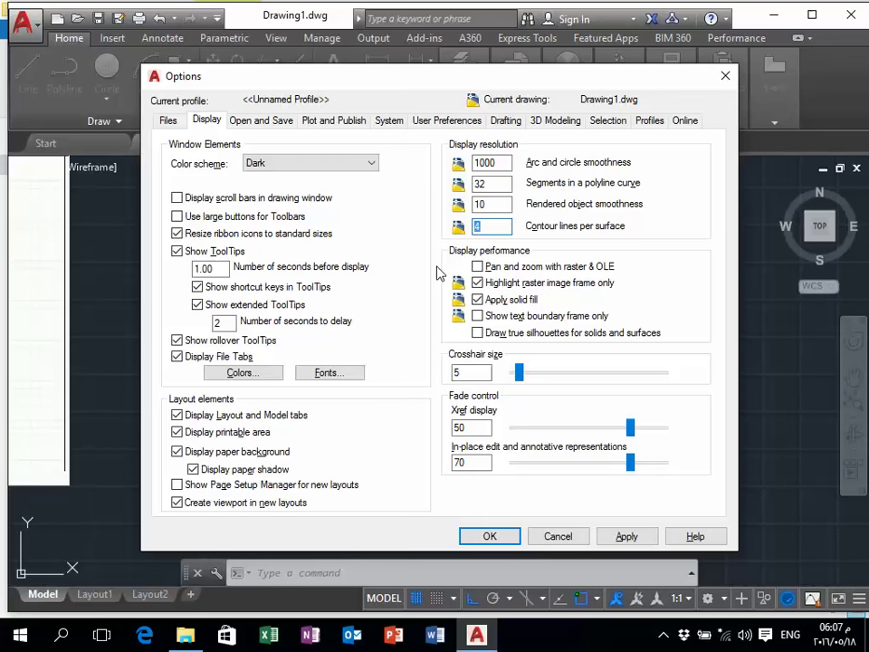
pyautogui.write('10')
pyautogui.click(616, 538)
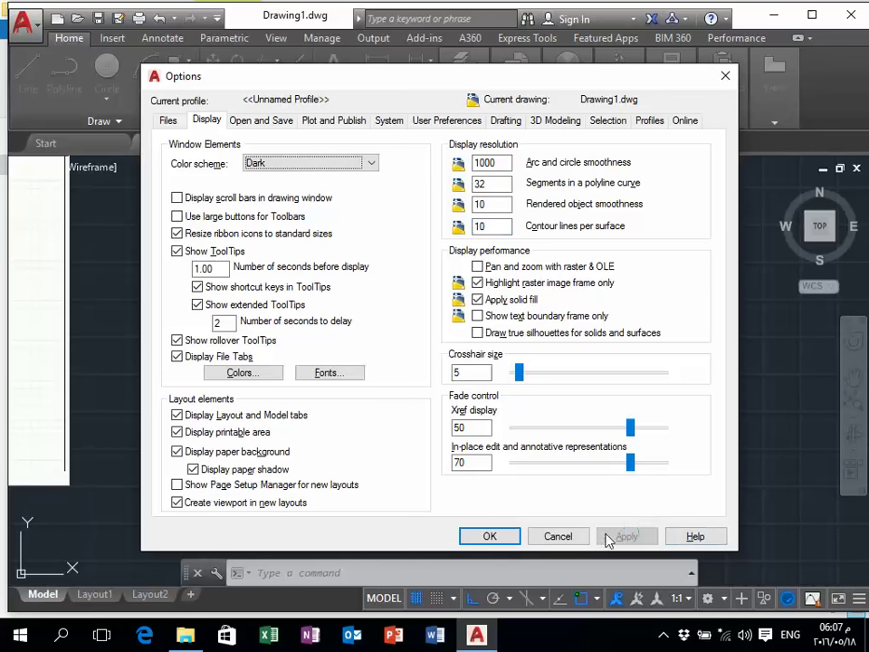
# Confirm the high-resolution display settings and reopen Options with OP.
pyautogui.click(496, 543)
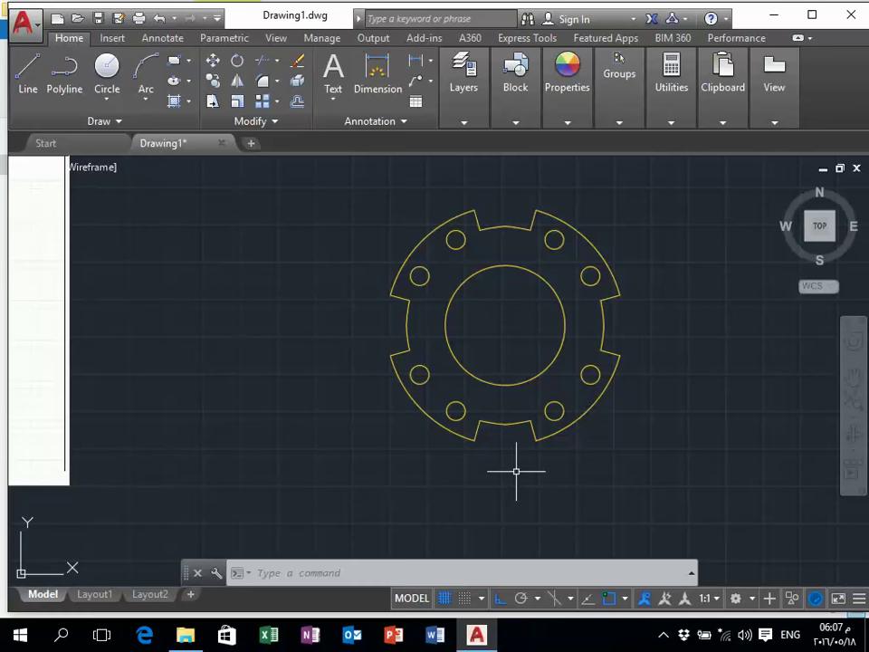
pyautogui.write('op')
pyautogui.press('Return')
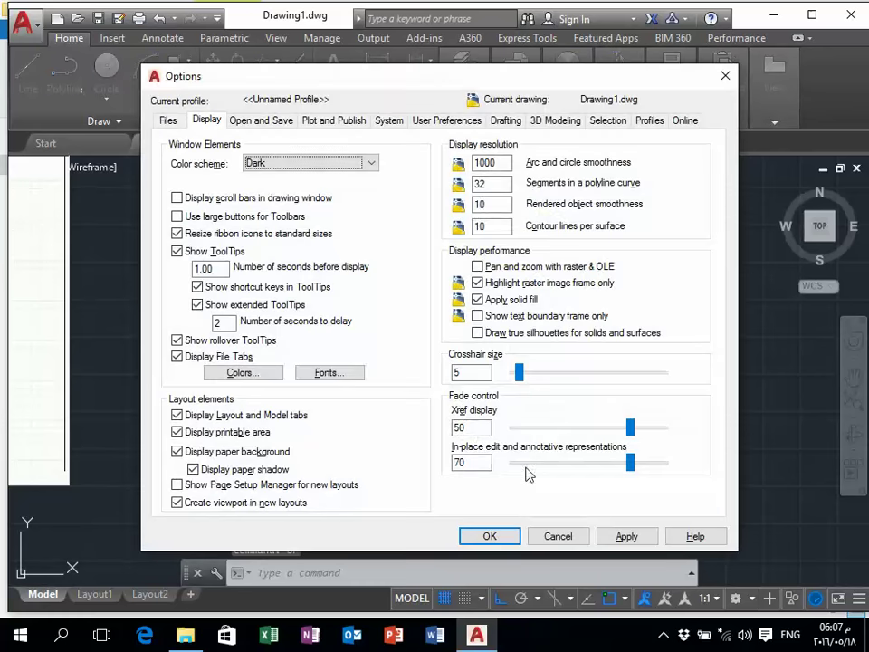
# Reset polyline curve segments to 8, rendered smoothness to .5 and contour lines to 4.
pyautogui.click(487, 183)
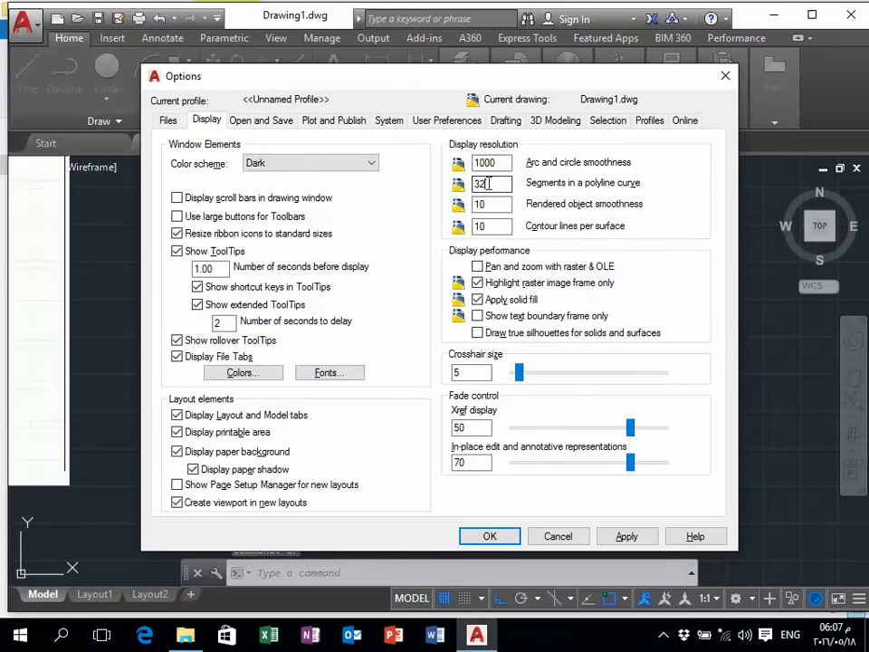
pyautogui.moveTo(487, 183); pyautogui.dragTo(450, 190)
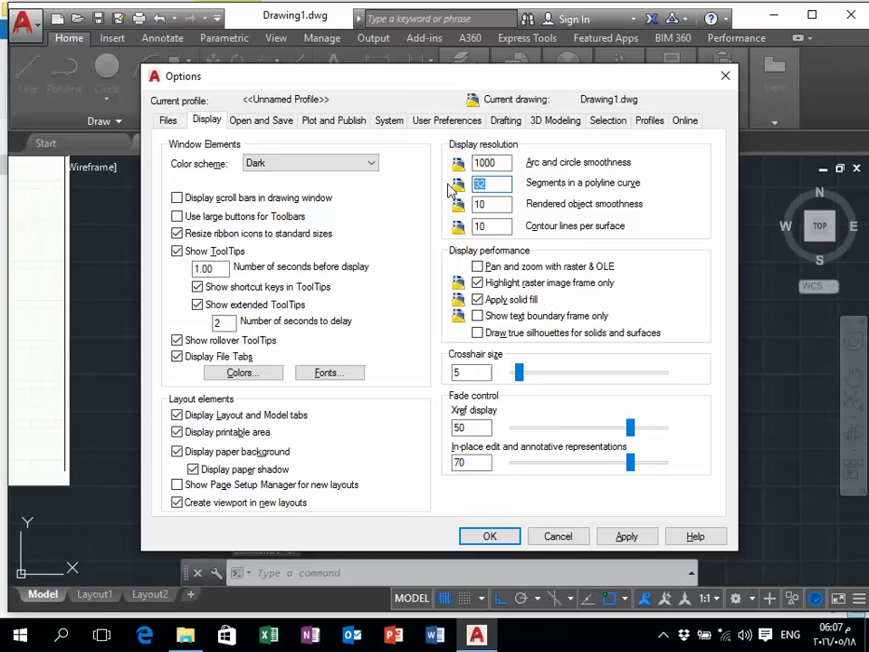
pyautogui.write('8')
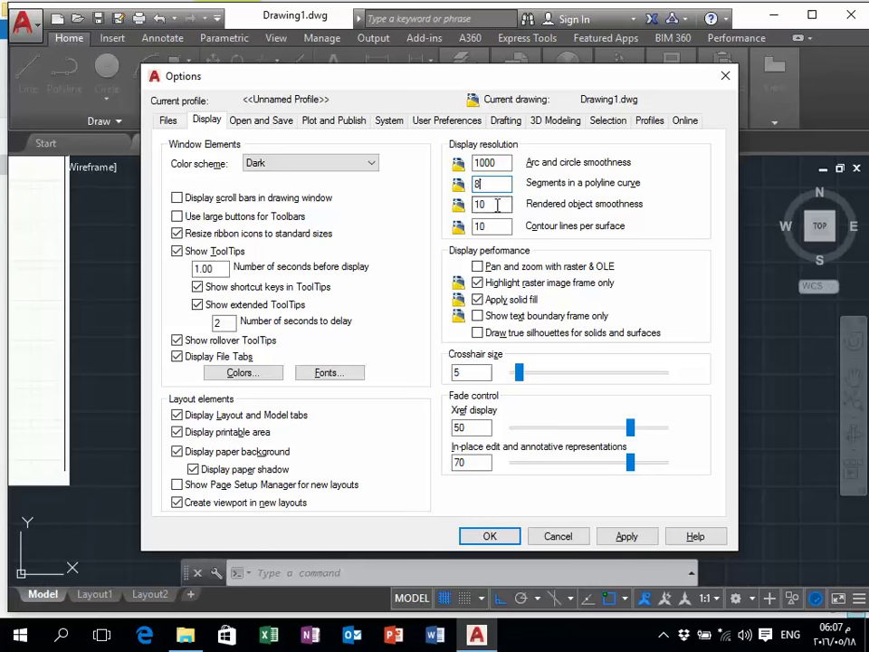
pyautogui.moveTo(497, 206); pyautogui.dragTo(443, 209)
pyautogui.press('BackSpace')
pyautogui.write('.5')
pyautogui.moveTo(492, 226); pyautogui.dragTo(444, 225)
pyautogui.write('4')
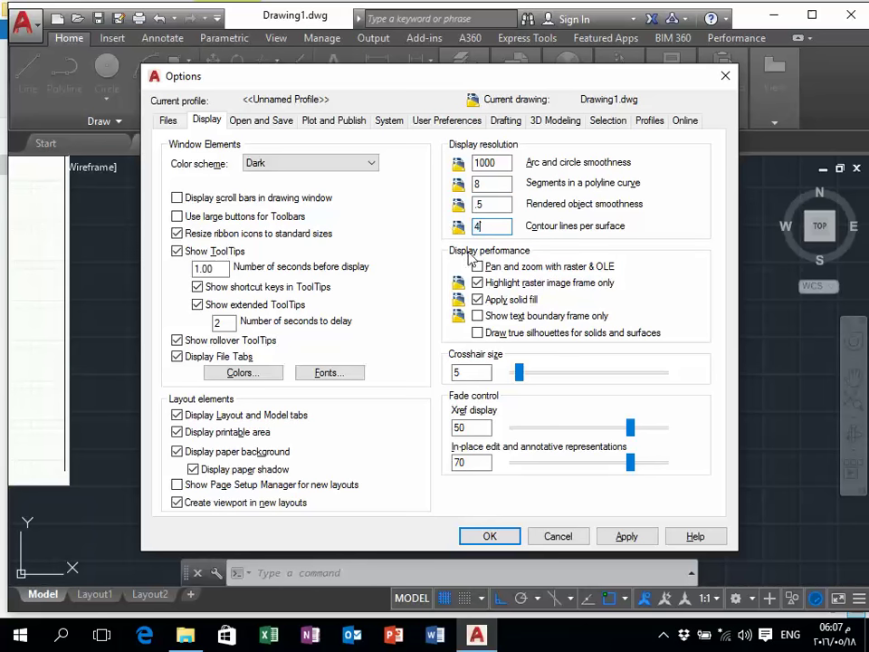
pyautogui.doubleClick(480, 184)
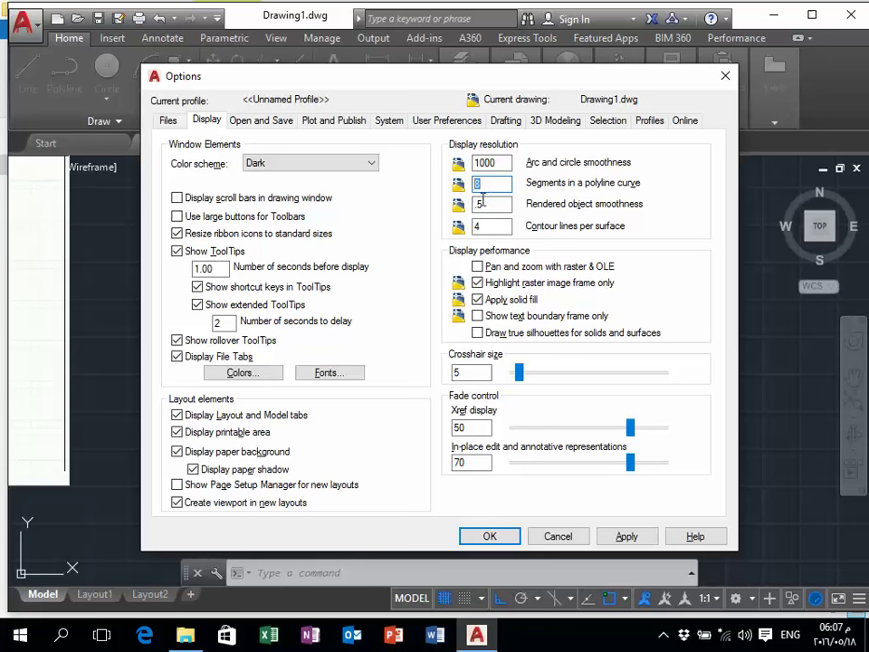
pyautogui.doubleClick(489, 204)
pyautogui.doubleClick(499, 227)
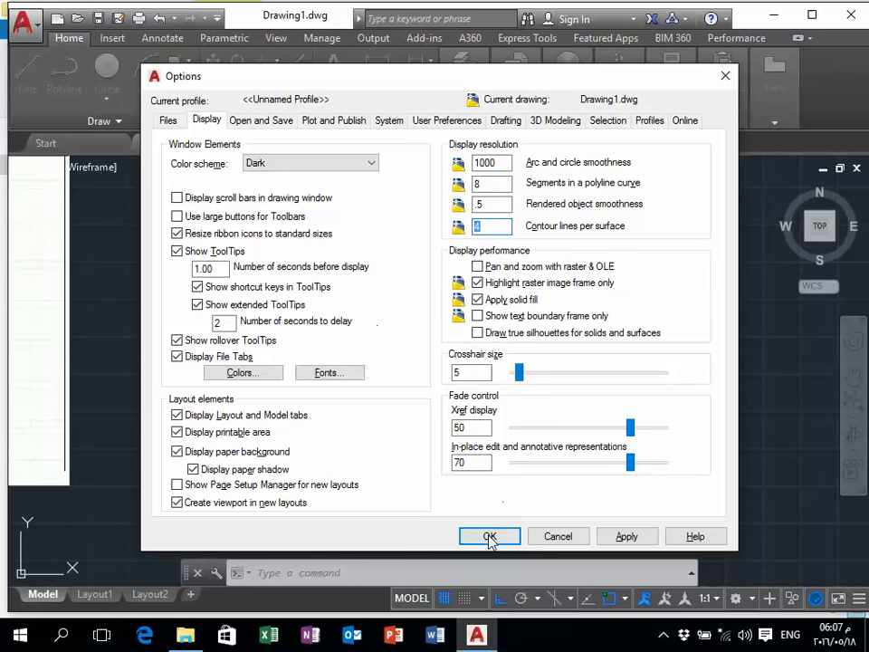
pyautogui.doubleClick(478, 184)
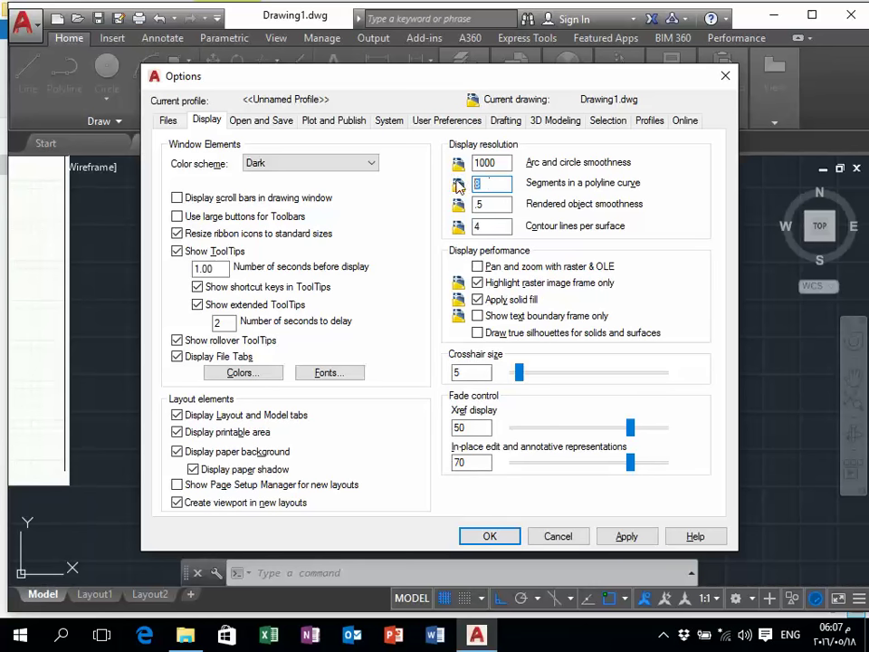
pyautogui.press('Tab')
pyautogui.press('Tab')
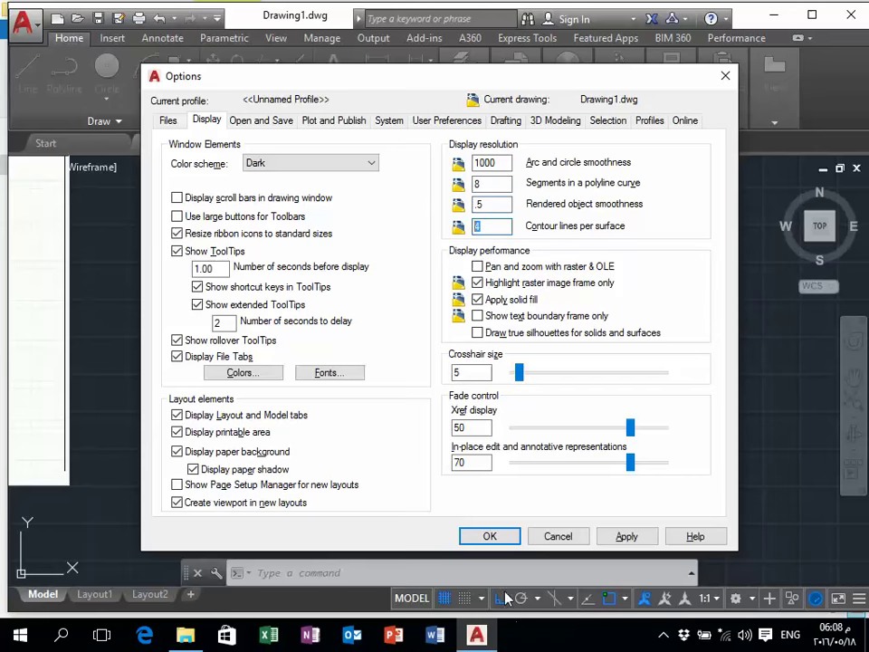
# Accept the display settings and close the Options dialog to return to the flange drawing.
pyautogui.click(507, 539)
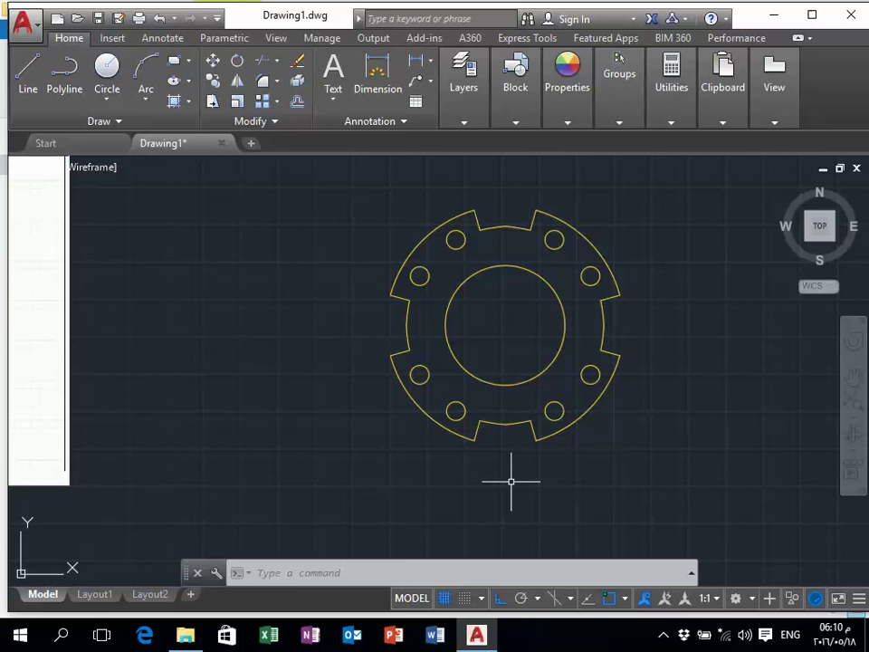
# Copy the whole yellow flange from its centre to a spot left of the reference image.
pyautogui.click(696, 454)
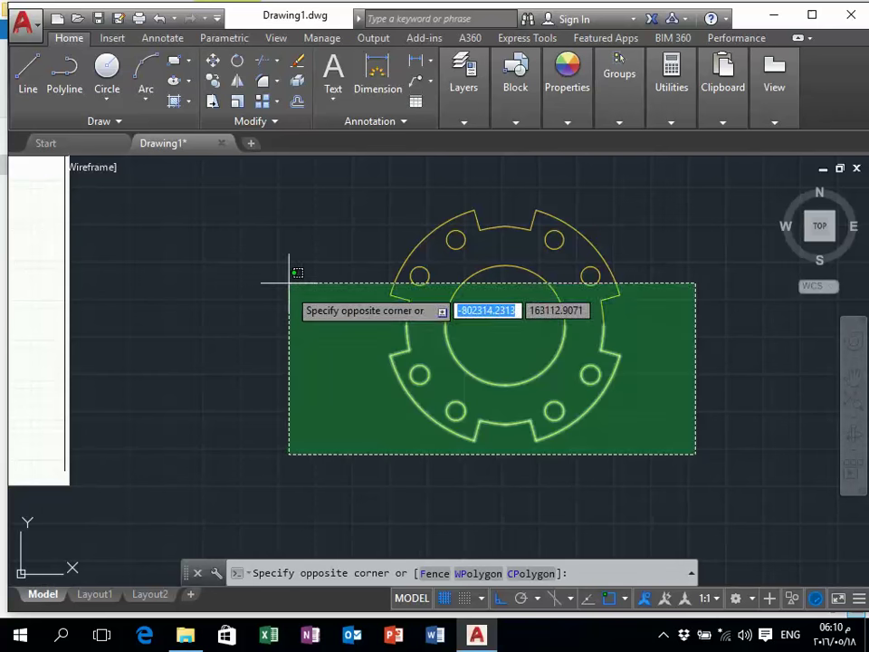
pyautogui.click(321, 169)
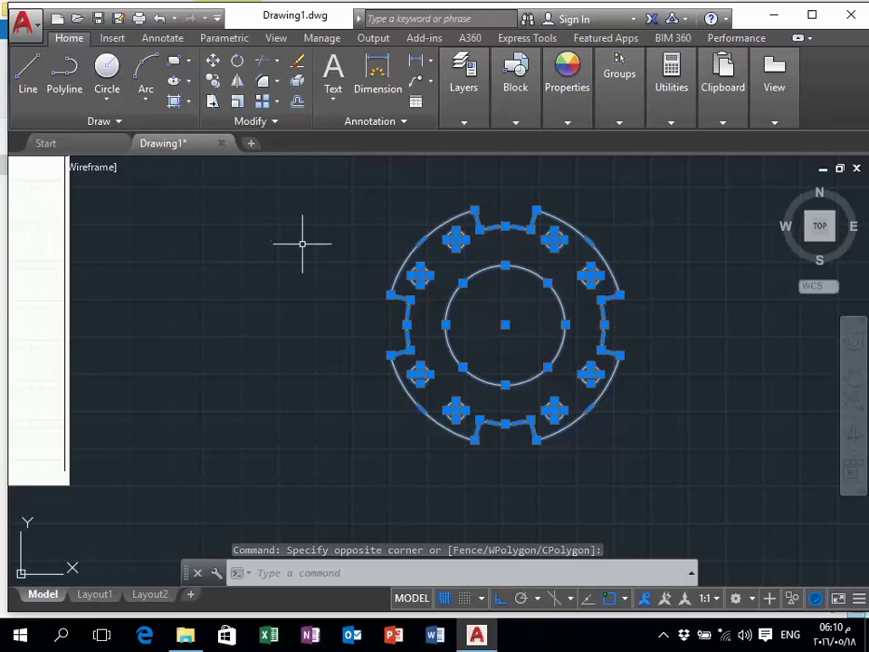
pyautogui.write('CO')
pyautogui.press('Return')
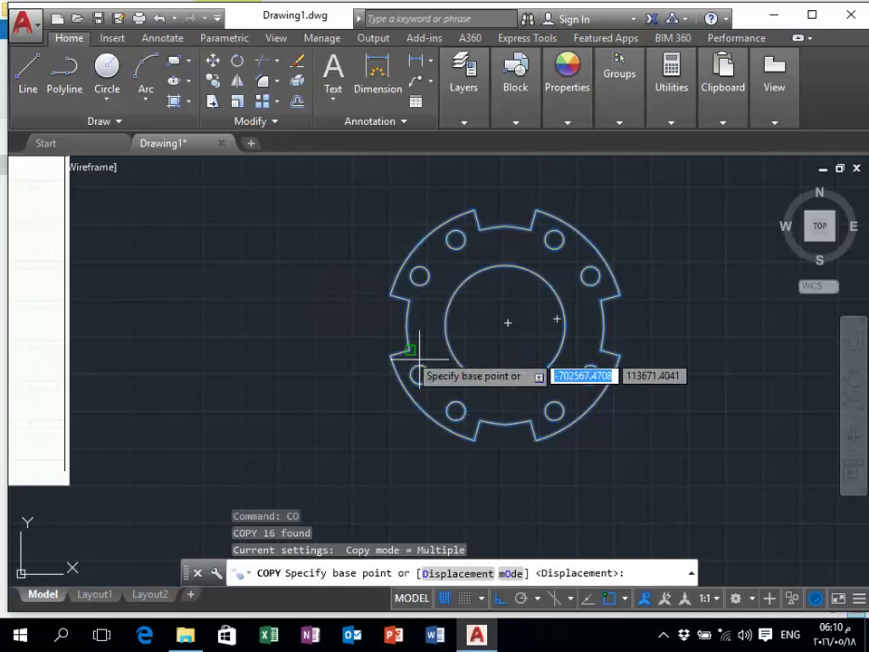
pyautogui.click(506, 324)
pyautogui.scroll(-5, 507, 324)
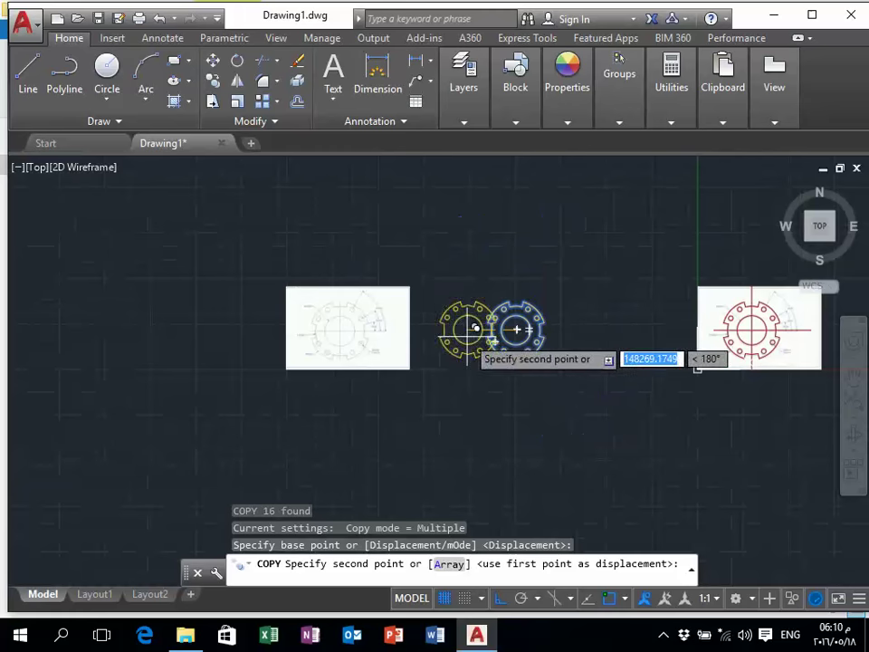
pyautogui.click(141, 329)
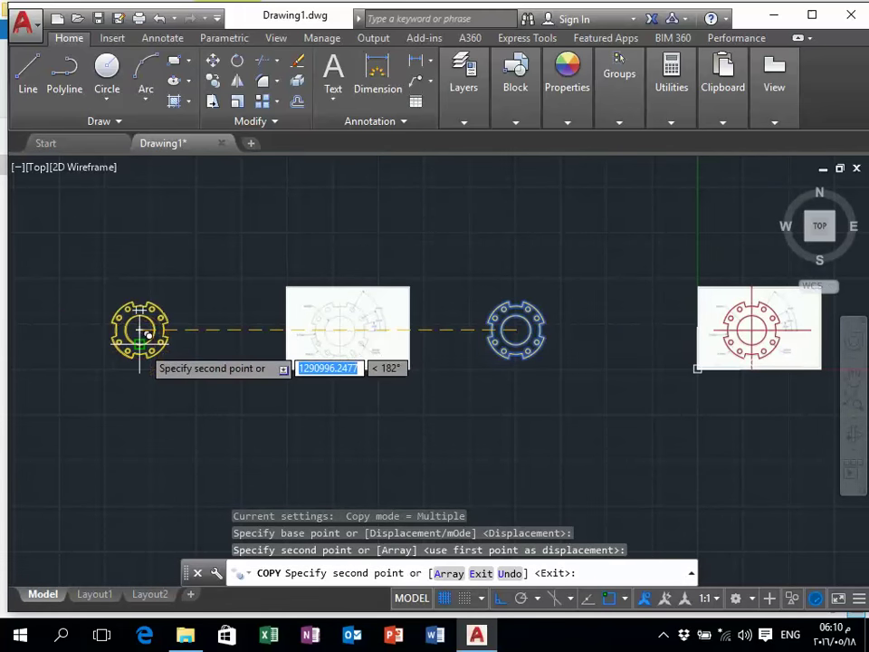
pyautogui.press('Escape')
pyautogui.scroll(-3, 399, 371)
pyautogui.scroll(-2, 385, 385)
# Draw a square with the REC command below the reference images.
pyautogui.write('re')
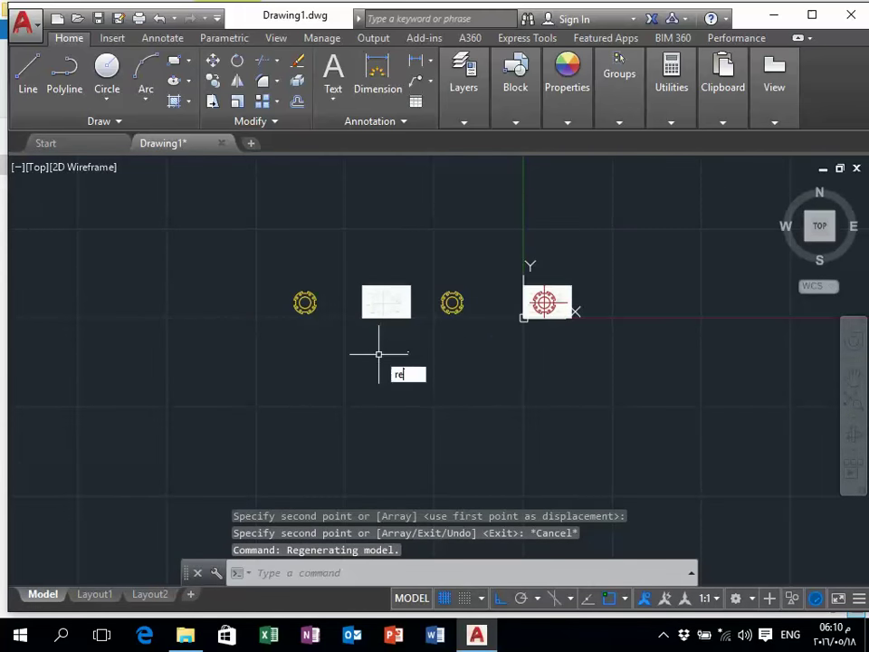
pyautogui.write('c')
pyautogui.press('Return')
pyautogui.click(356, 344)
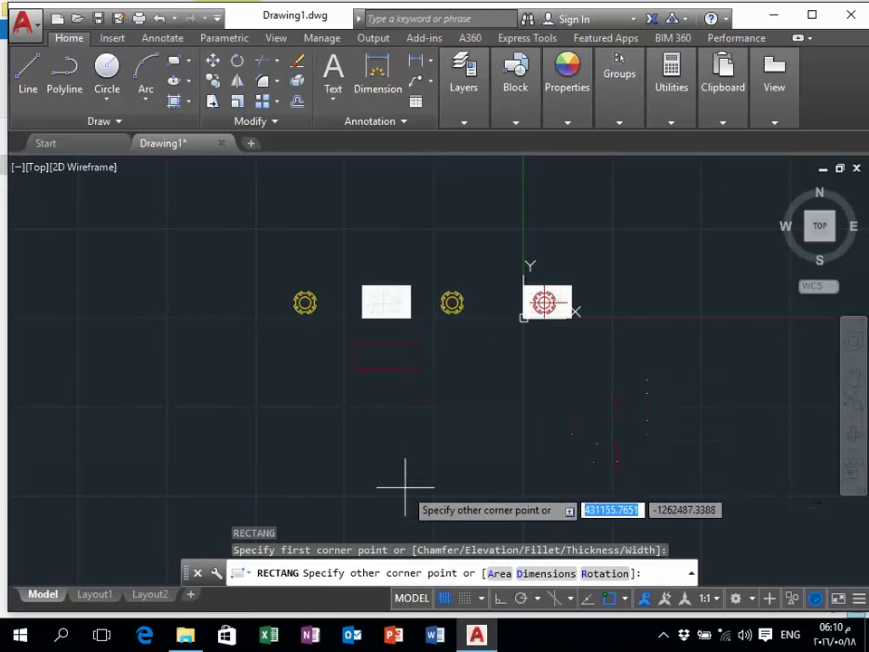
pyautogui.click(472, 459)
# Change the new square's colour to yellow in Properties.
pyautogui.click(524, 431)
pyautogui.click(431, 398)
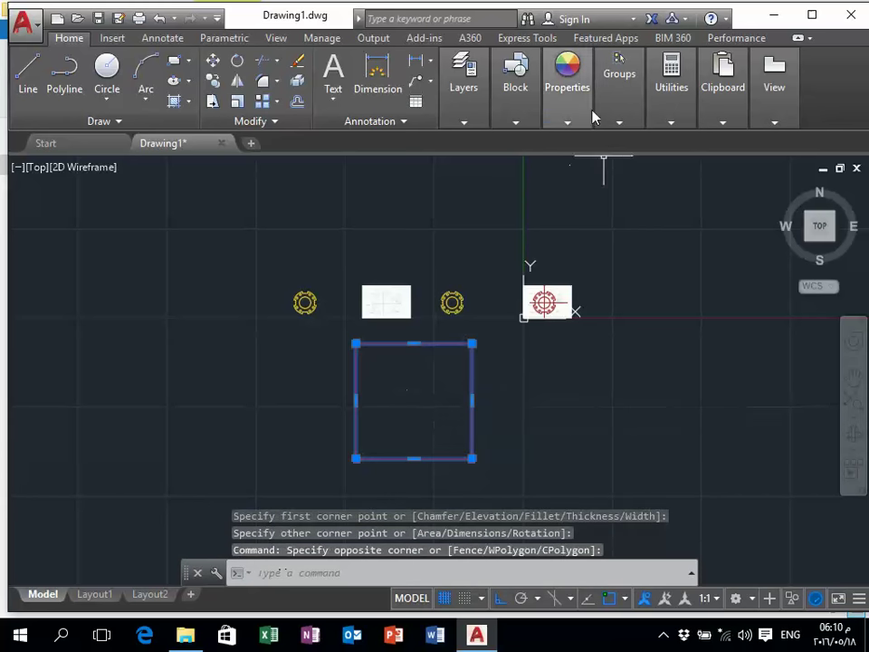
pyautogui.click(567, 122)
pyautogui.click(648, 143)
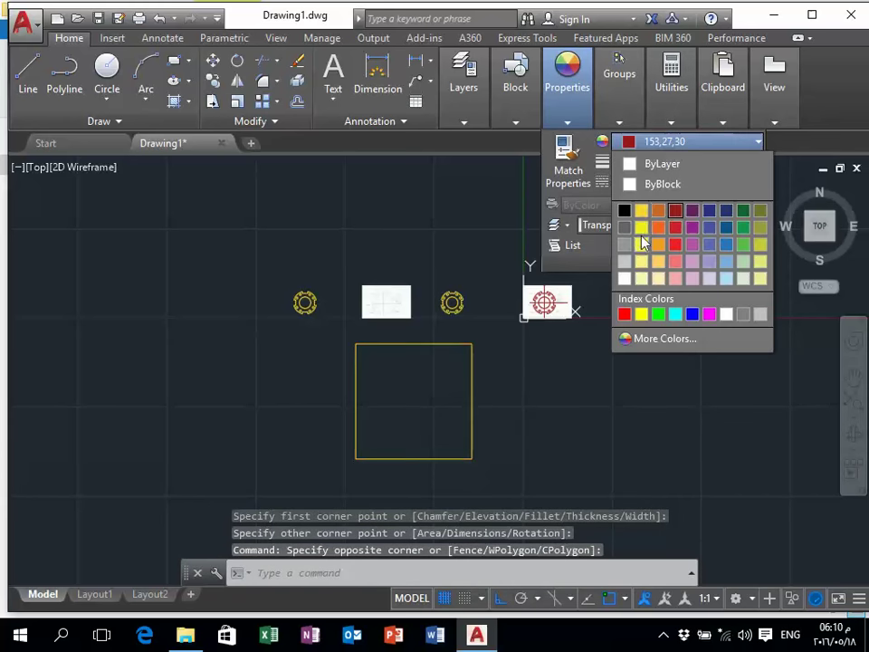
pyautogui.click(640, 227)
pyautogui.press('Escape')
pyautogui.scroll(2, 440, 344)
pyautogui.scroll(2, 444, 330)
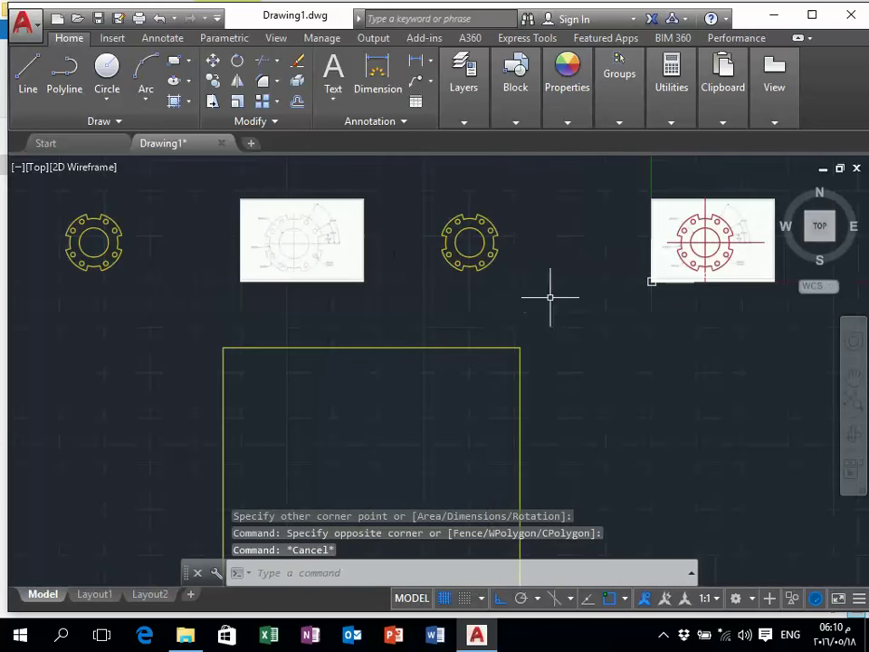
# Copy the right-hand flange from its centre onto the first corner of the yellow square.
pyautogui.moveTo(507, 279); pyautogui.dragTo(433, 207)
pyautogui.scroll(4, 469, 245)
pyautogui.write('co')
pyautogui.press('Return')
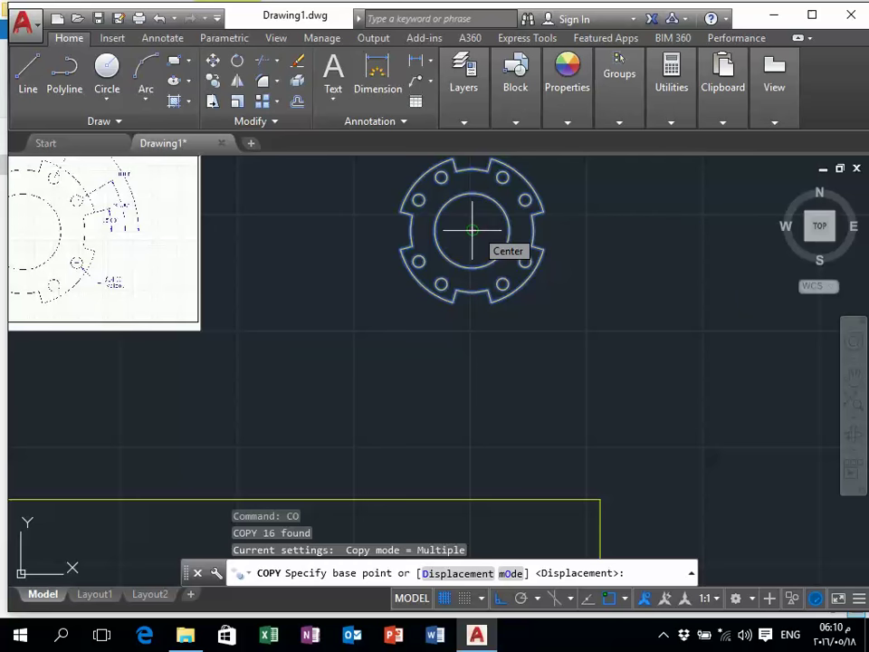
pyautogui.click(472, 229)
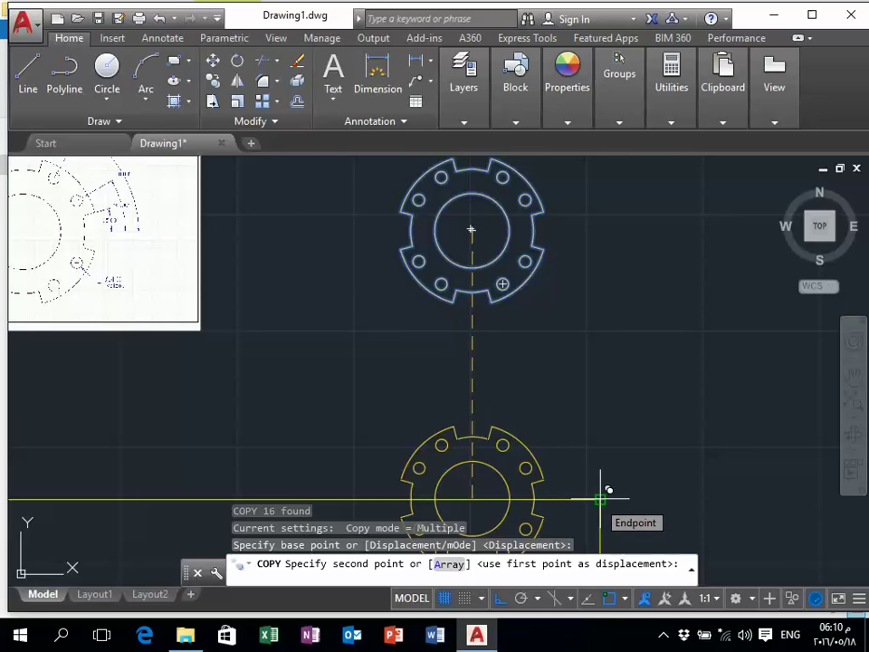
pyautogui.click(600, 498)
pyautogui.scroll(-8, 625, 450)
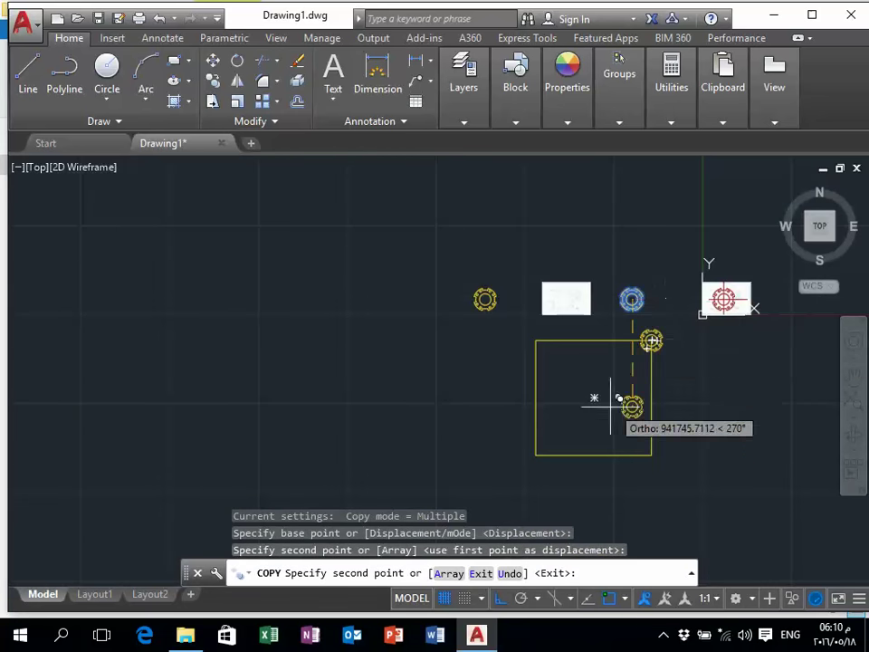
pyautogui.scroll(6, 533, 349)
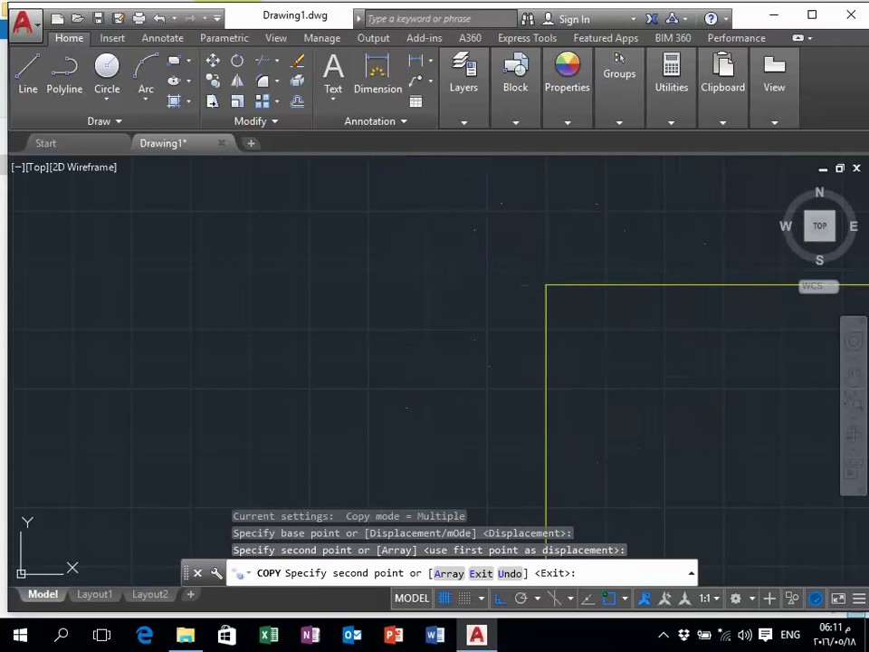
# Place three more flange copies on the square's remaining corners.
pyautogui.click(546, 284)
pyautogui.scroll(-5, 546, 284)
pyautogui.scroll(3, 548, 304)
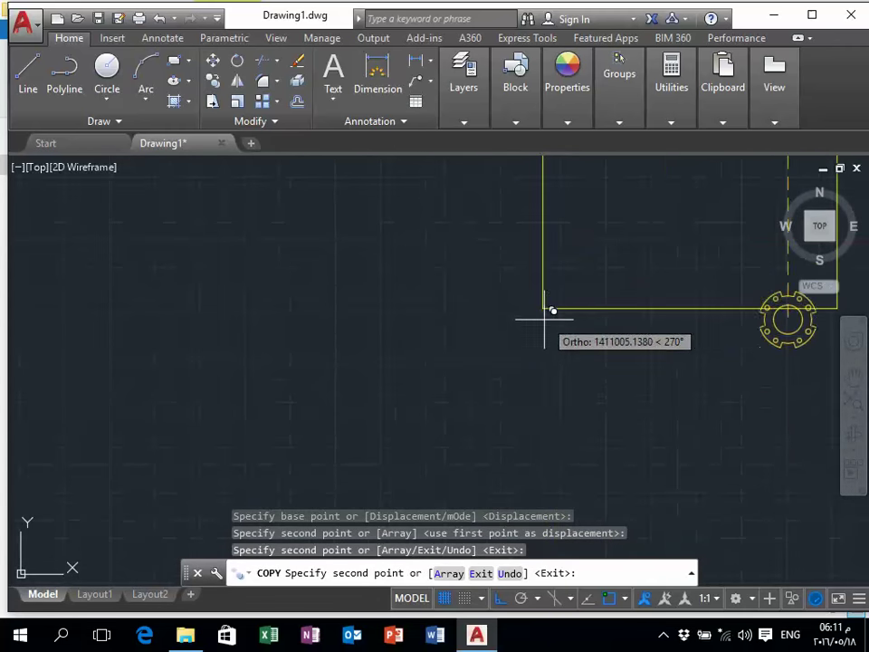
pyautogui.click(544, 308)
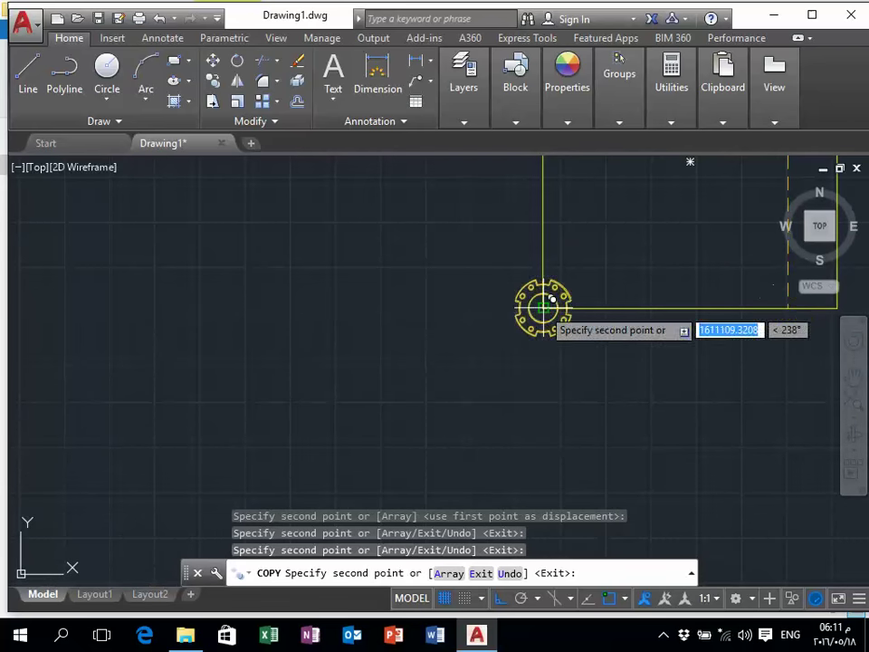
pyautogui.scroll(4, 848, 328)
pyautogui.scroll(2, 729, 341)
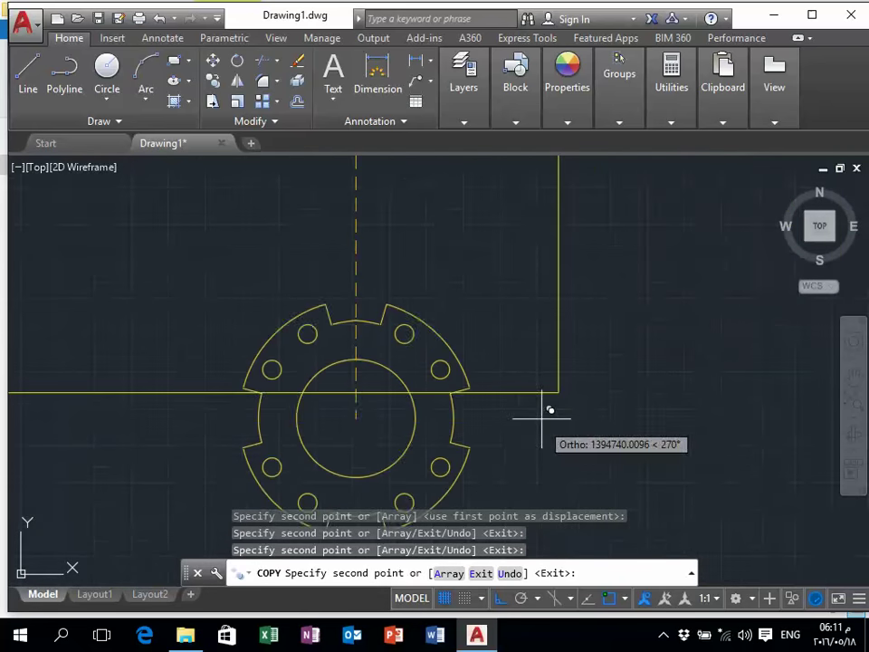
pyautogui.click(558, 392)
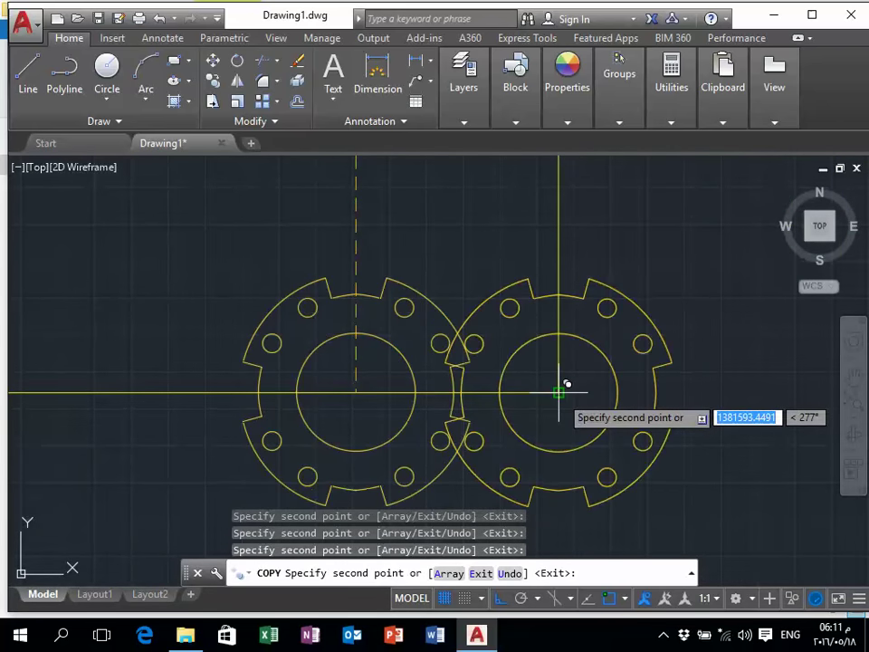
pyautogui.press('Escape')
pyautogui.scroll(-5, 567, 388)
pyautogui.scroll(-3, 566, 403)
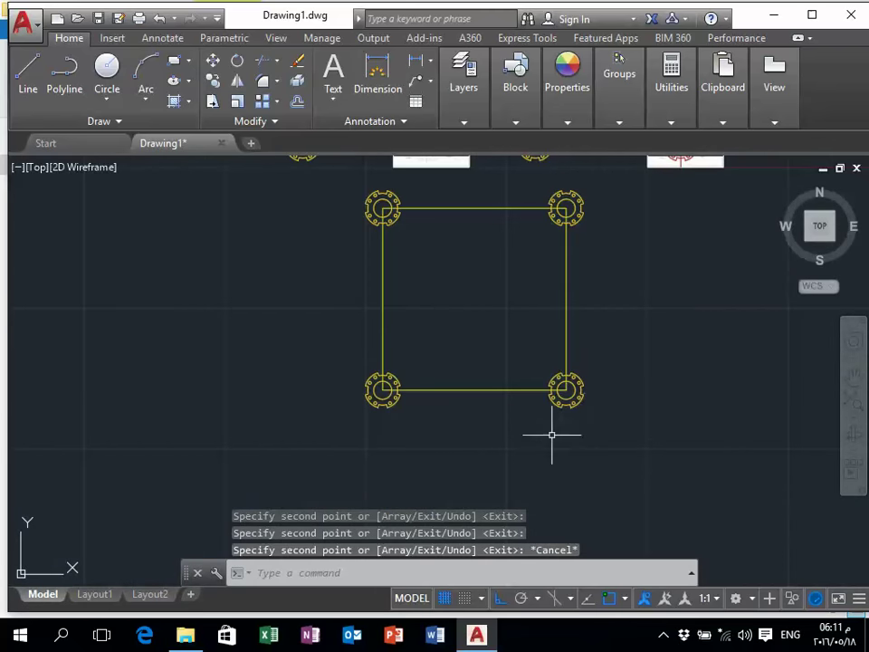
pyautogui.scroll(-1, 552, 435)
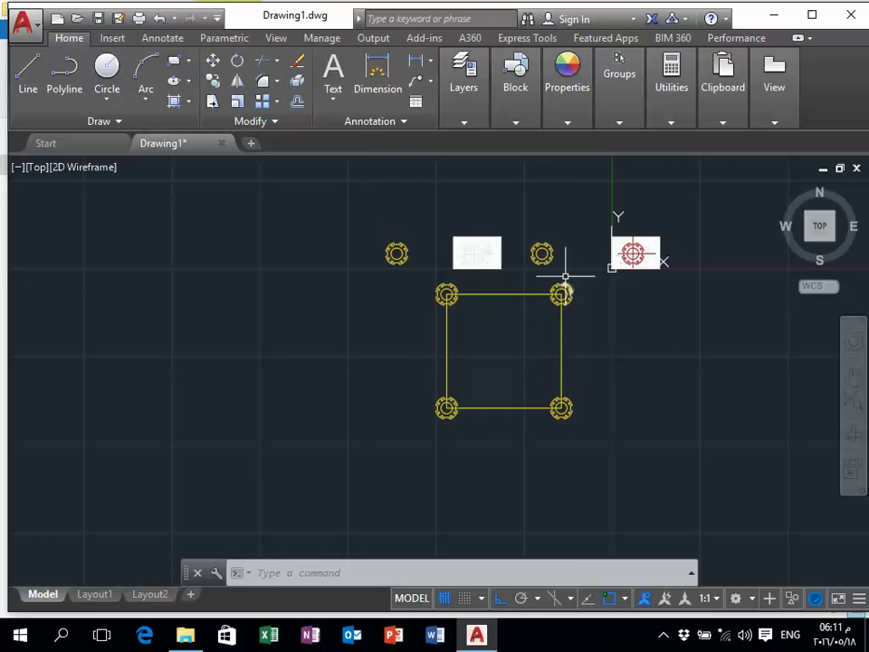
# Copy the top-right corner flange from its centre to the right edge's midpoint.
pyautogui.scroll(5, 563, 287)
pyautogui.click(493, 436)
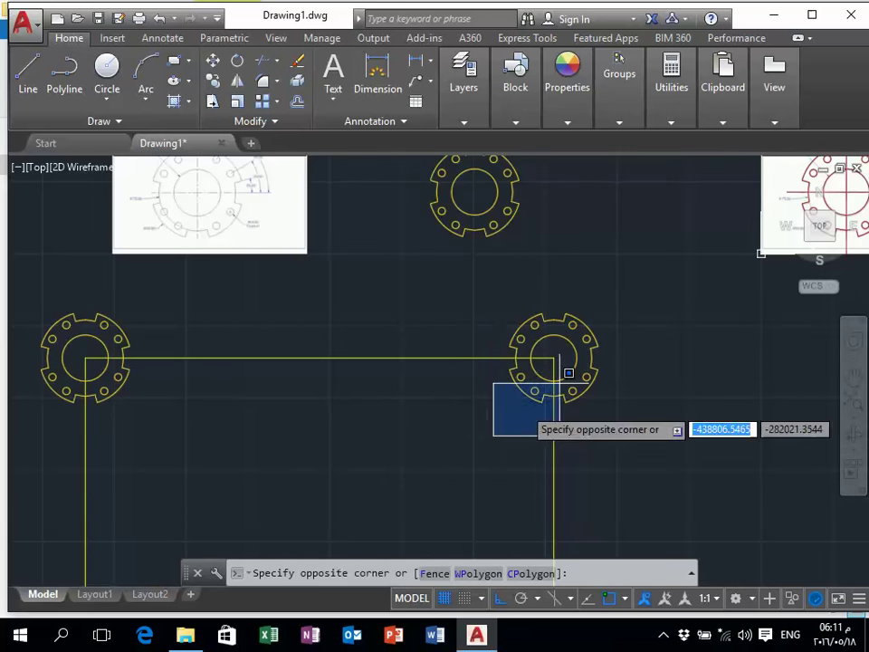
pyautogui.click(643, 288)
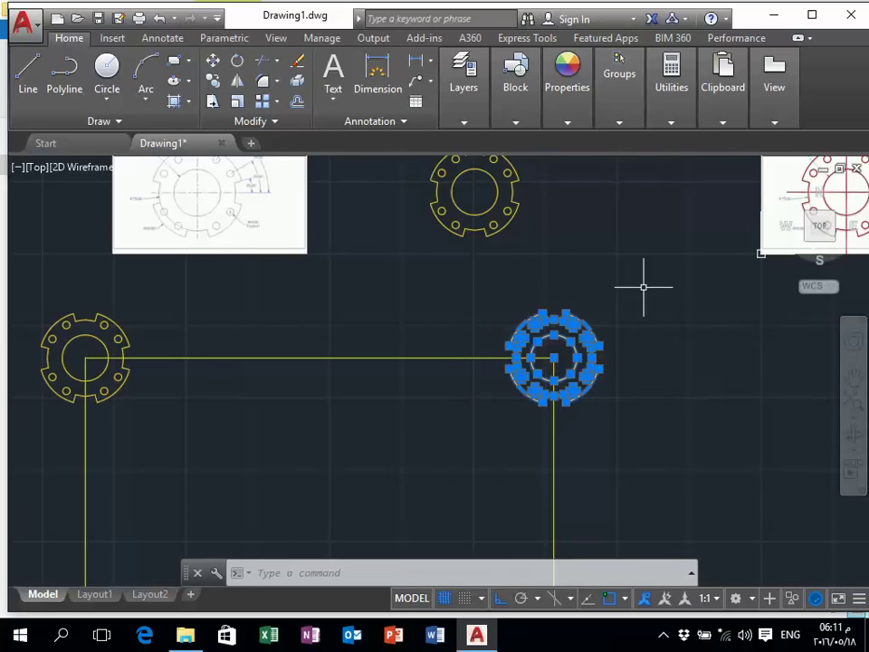
pyautogui.click(475, 440)
pyautogui.click(724, 272)
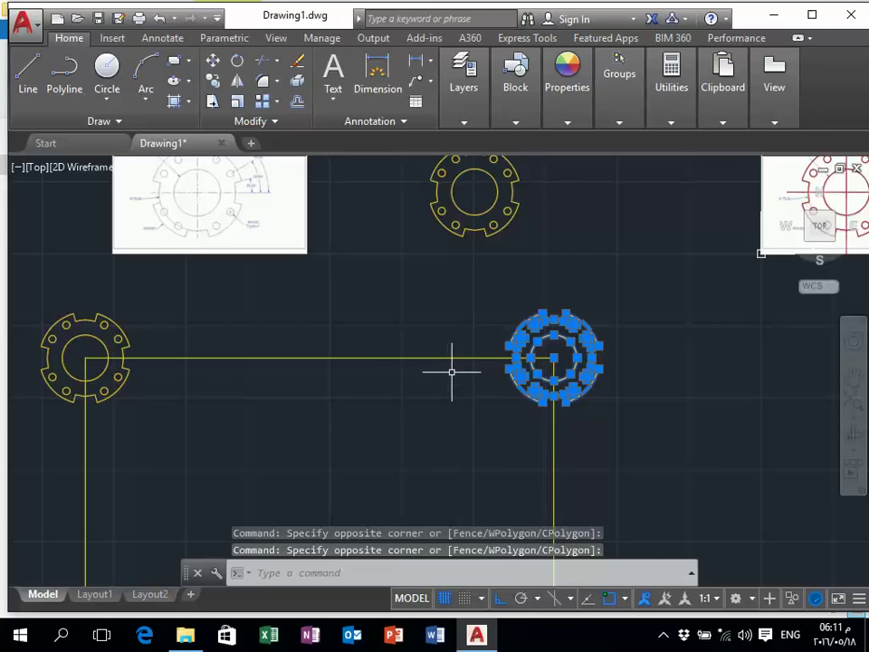
pyautogui.write('co')
pyautogui.press('Return')
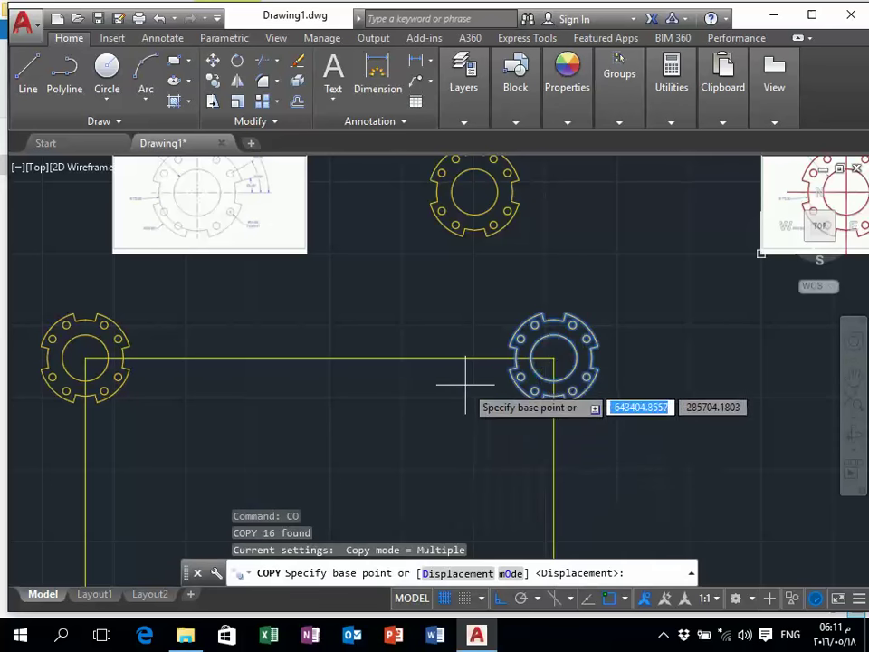
pyautogui.scroll(3, 557, 354)
pyautogui.scroll(5, 561, 344)
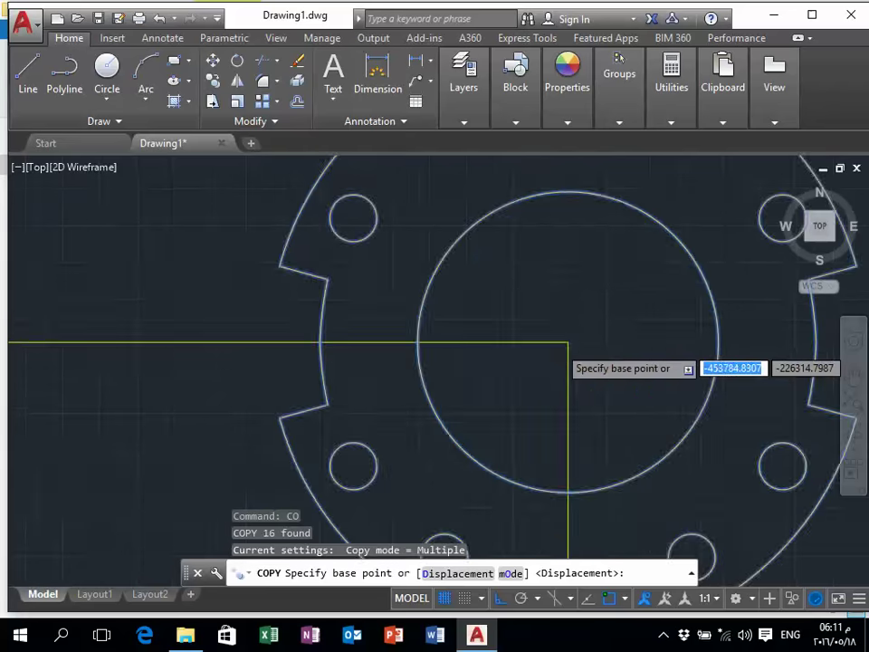
pyautogui.click(573, 341)
pyautogui.scroll(-6, 572, 308)
pyautogui.scroll(-5, 572, 303)
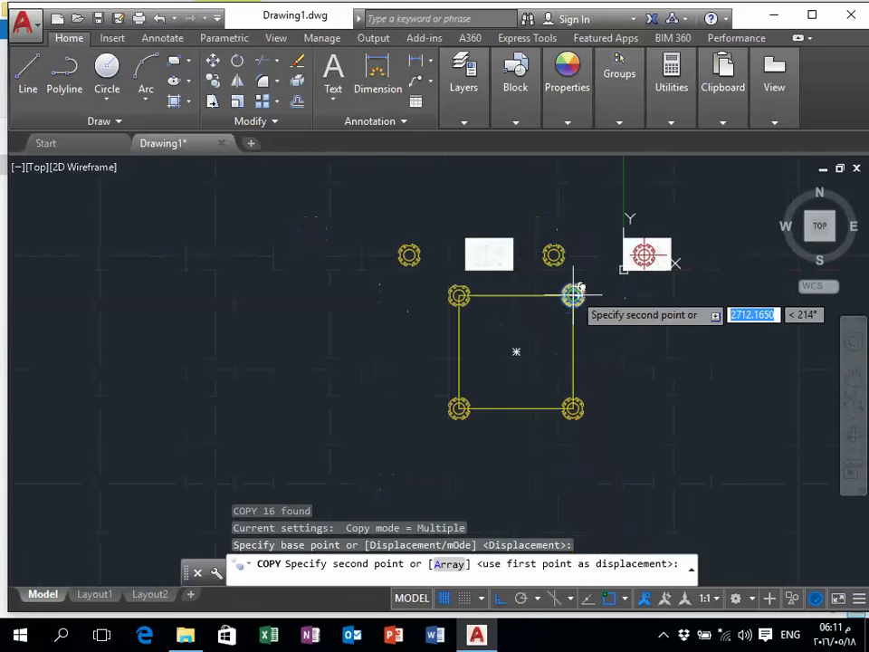
pyautogui.scroll(3, 584, 353)
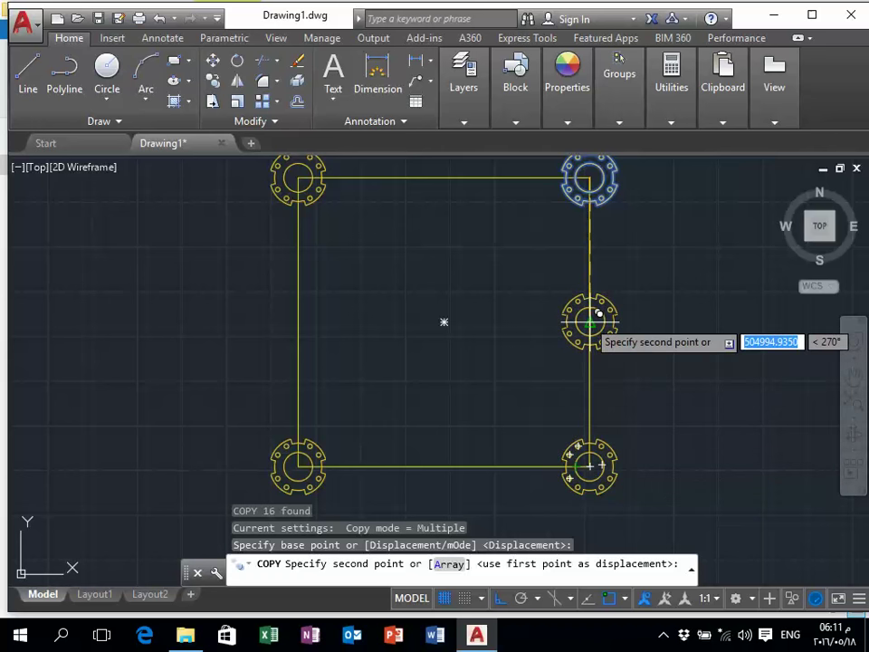
pyautogui.click(590, 322)
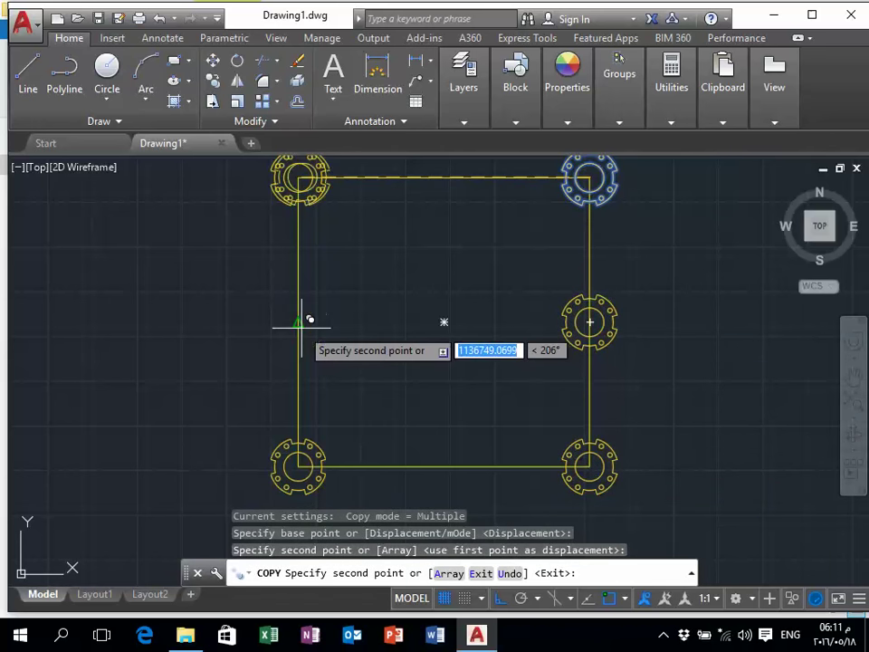
# With Ortho off, add flange copies at the left, top and bottom midpoints and the centre.
pyautogui.click(501, 598)
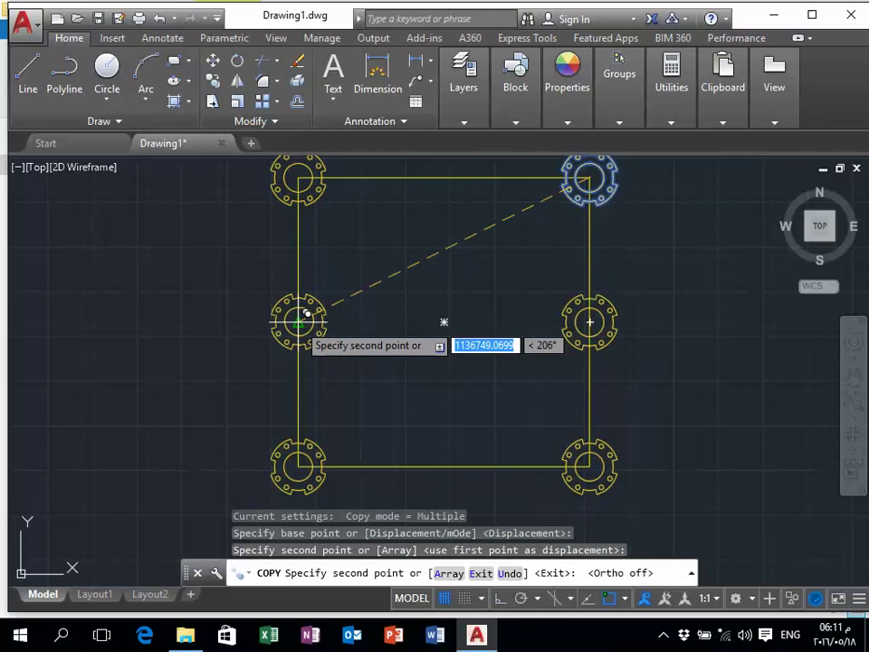
pyautogui.click(300, 313)
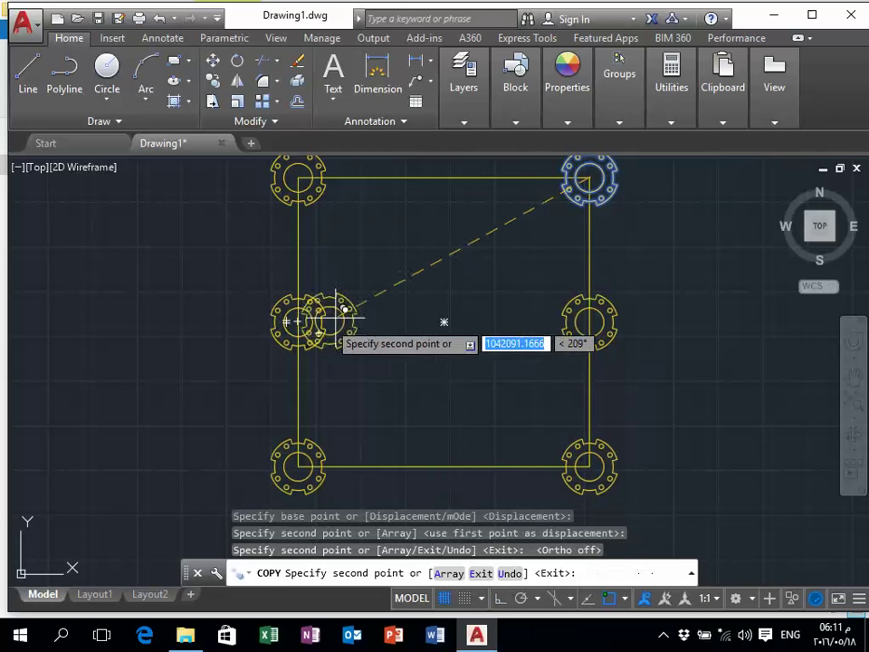
pyautogui.click(444, 178)
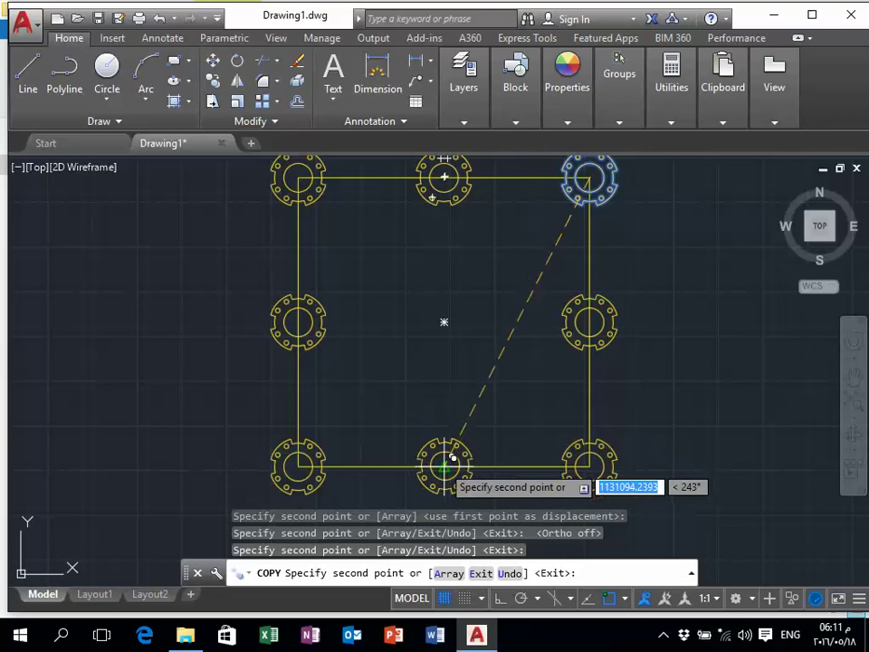
pyautogui.click(451, 460)
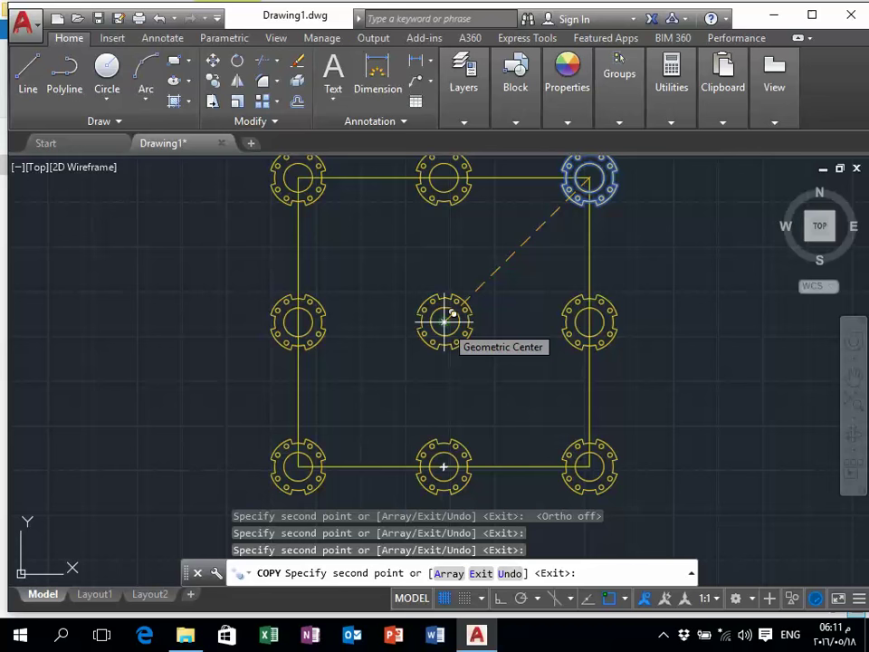
pyautogui.click(443, 318)
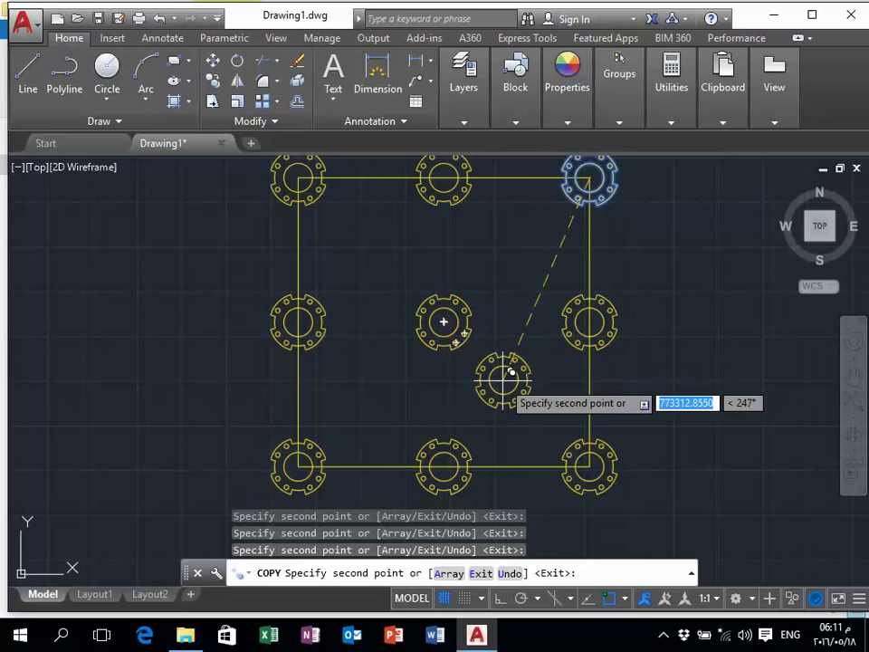
pyautogui.press('Escape')
pyautogui.scroll(-2, 502, 381)
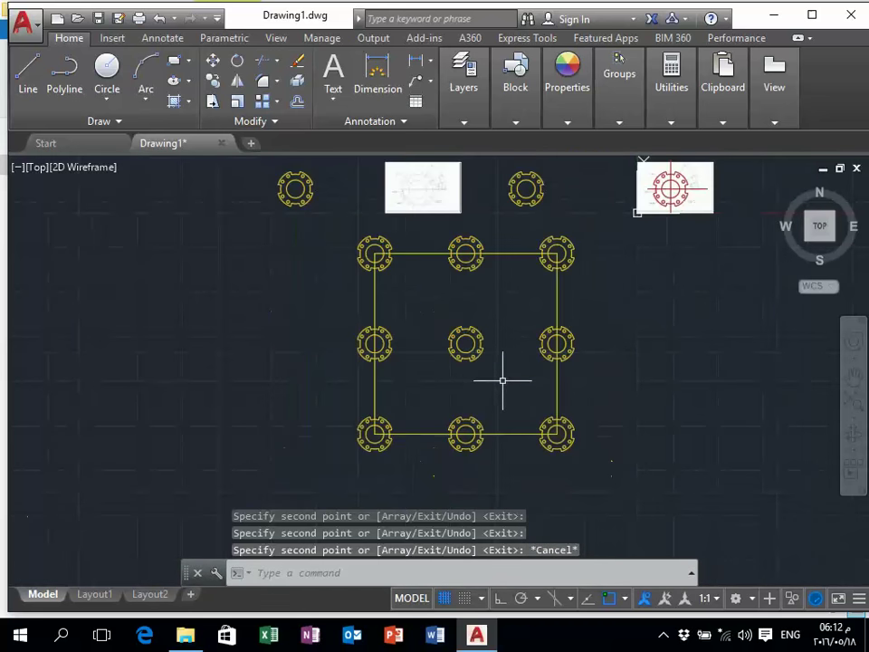